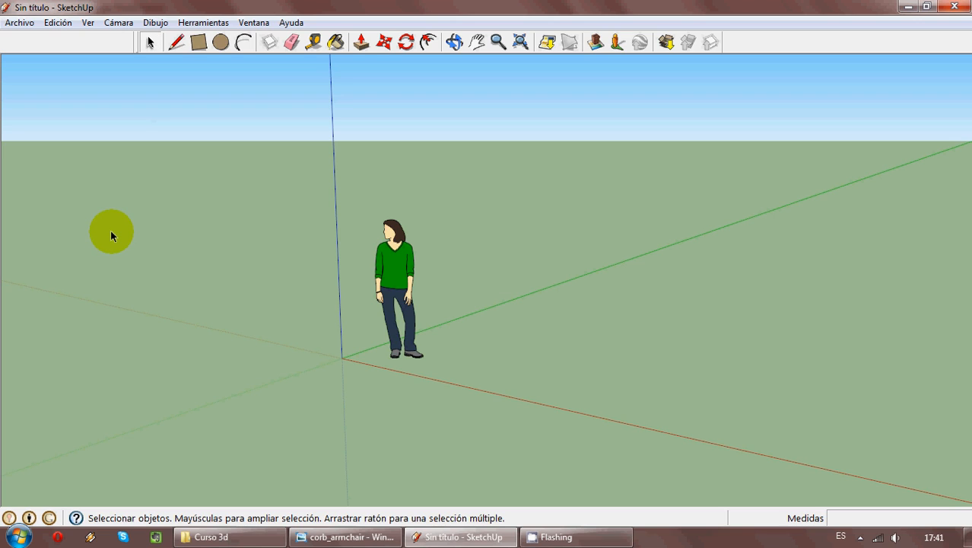
- Show the large tool set (Conjunto grande de herramientas) and close the Primeros pasos toolbar
{"action": "left_click", "coordinate": [88, 23]}
{"action": "mouse_move", "coordinate": [90, 38]}
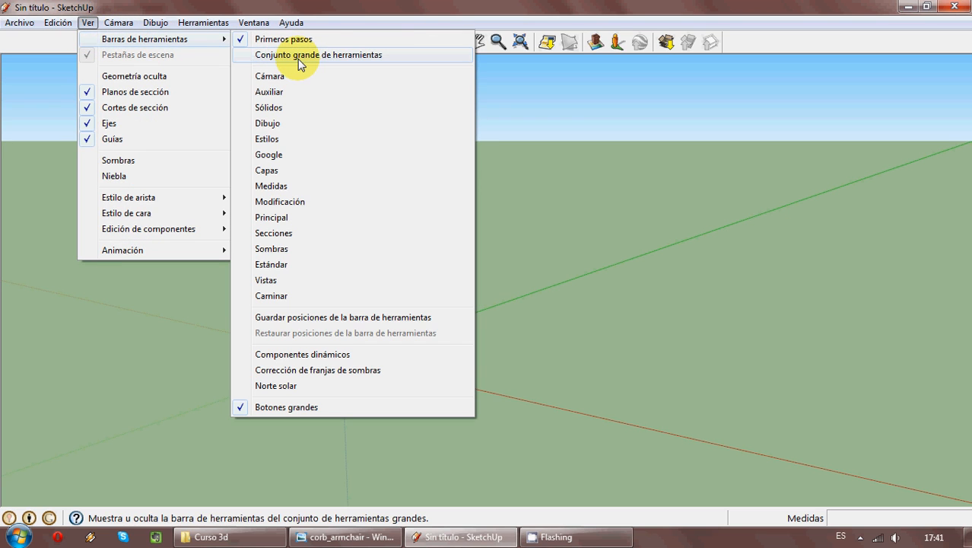
{"action": "left_click", "coordinate": [297, 58]}
{"action": "left_click_drag", "start_coordinate": [105, 64], "coordinate": [5, 94]}
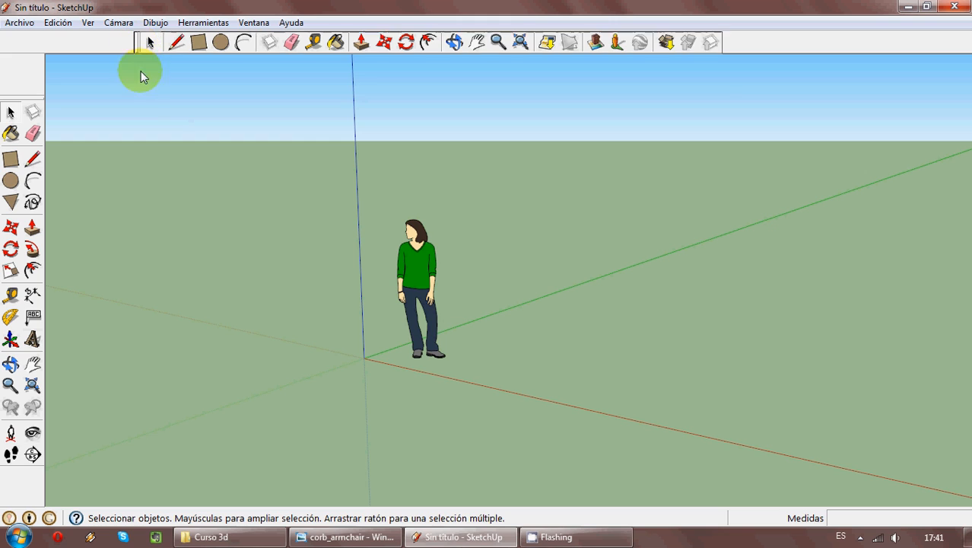
{"action": "left_click_drag", "start_coordinate": [138, 42], "coordinate": [143, 97]}
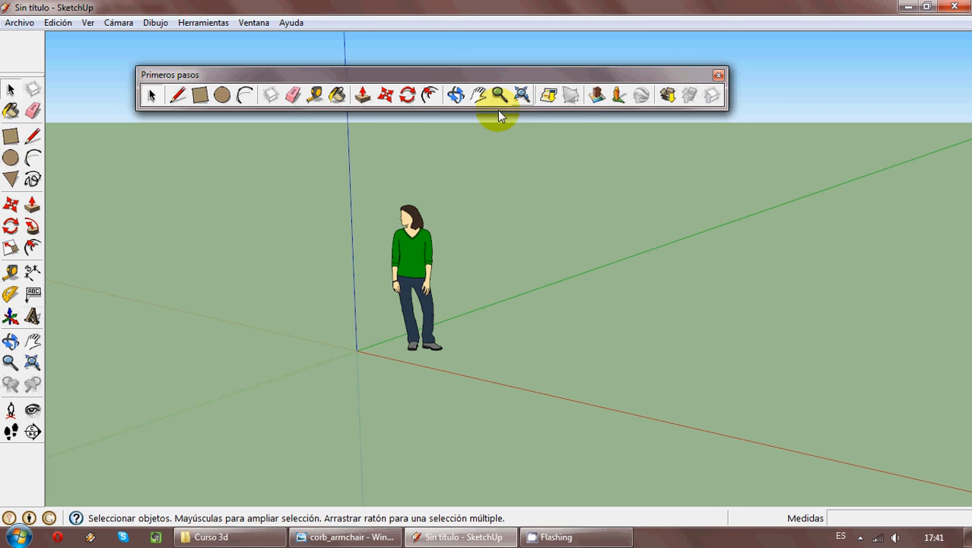
{"action": "left_click", "coordinate": [718, 76]}
- Delete the default human figure standing near the origin
{"action": "left_click", "coordinate": [412, 267]}
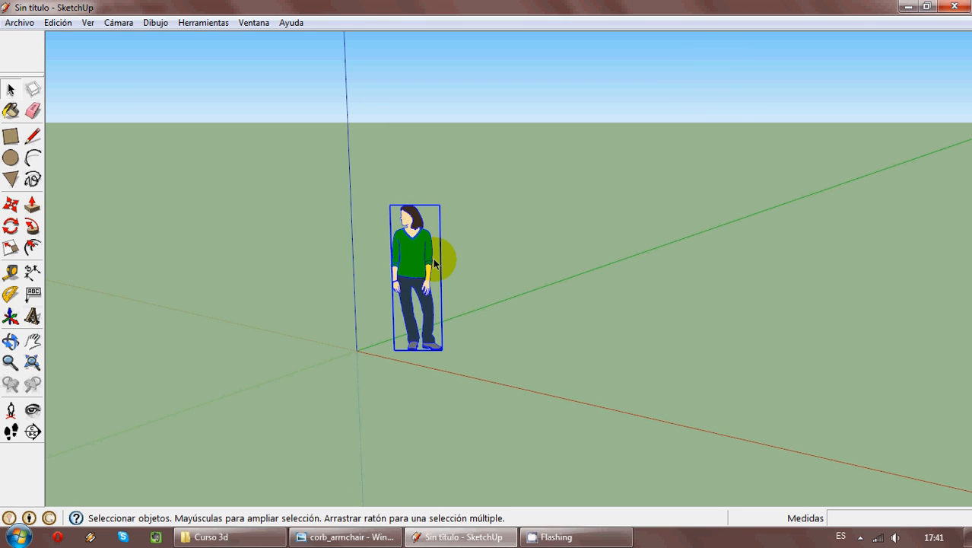
{"action": "key", "text": "Delete"}
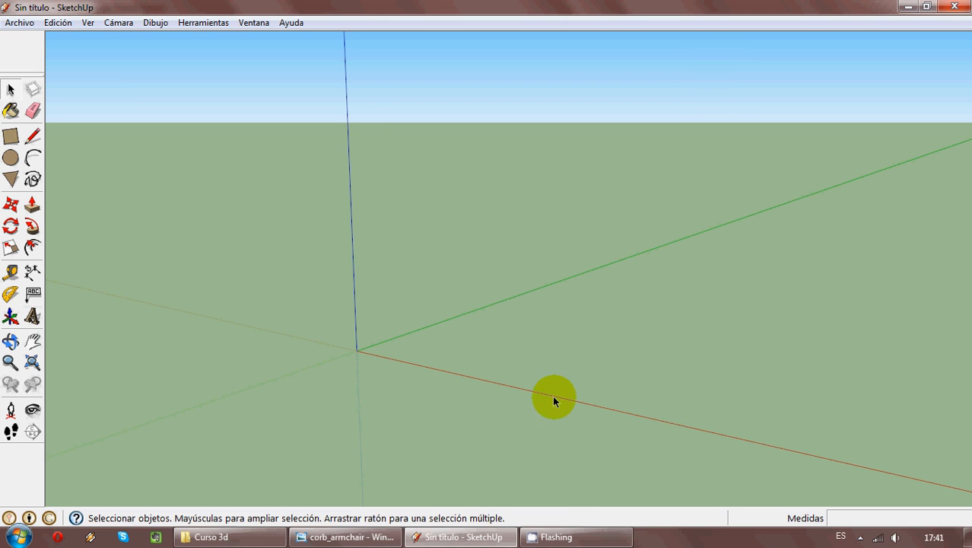
- Check the corb_armchair reference photo and draw a 0,5 by 1 m rectangle on the ground from the origin
{"action": "left_click", "coordinate": [369, 536]}
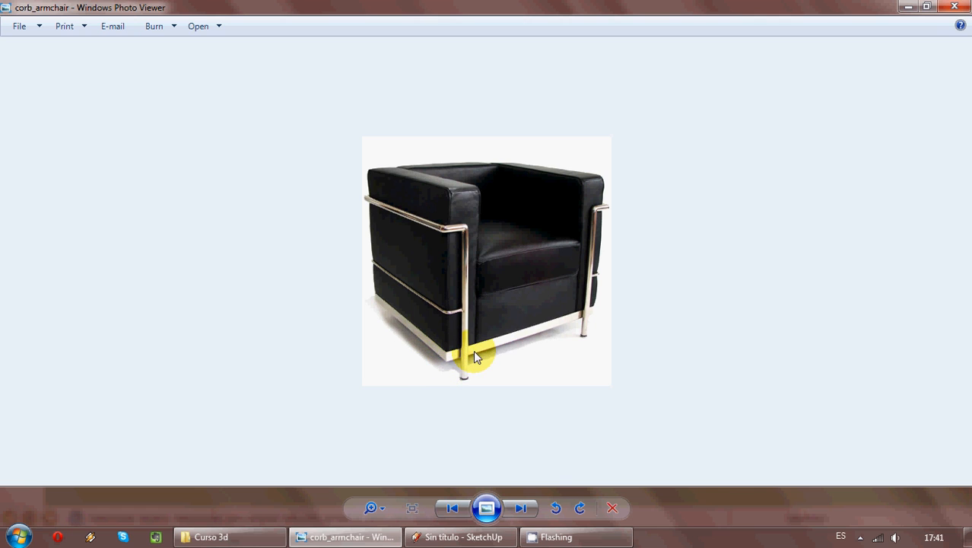
{"action": "left_click", "coordinate": [490, 537]}
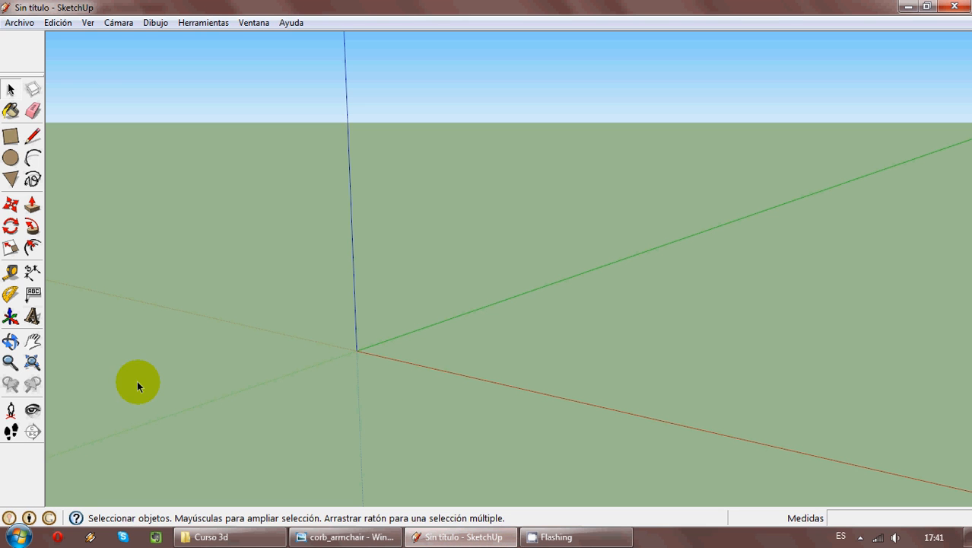
{"action": "left_click", "coordinate": [10, 139]}
{"action": "middle_click_drag", "start_coordinate": [497, 323], "coordinate": [458, 411]}
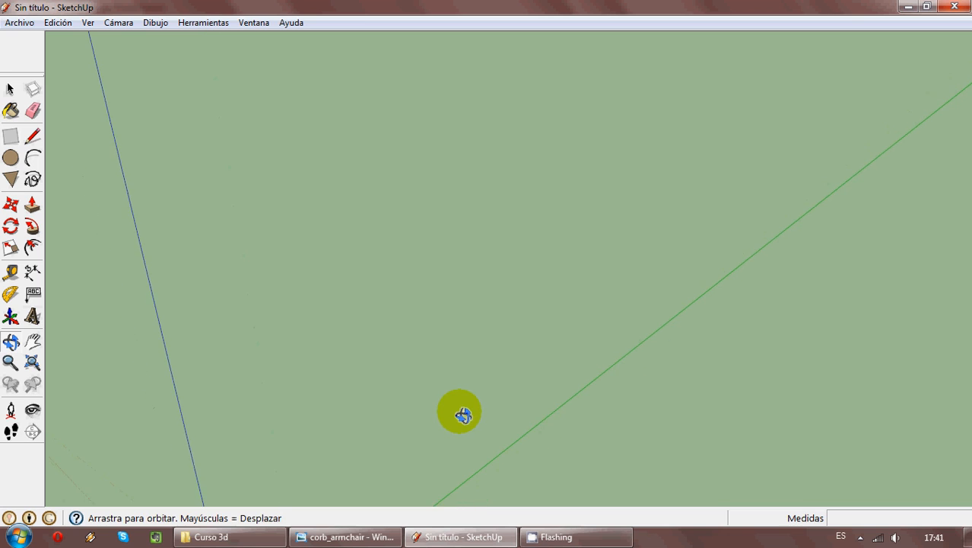
{"action": "middle_click_drag", "start_coordinate": [416, 387], "coordinate": [451, 362]}
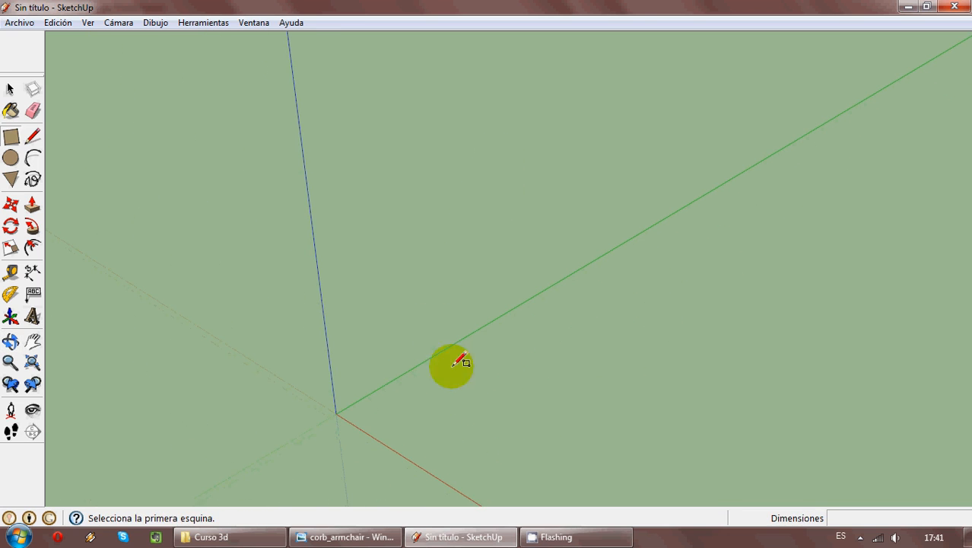
{"action": "left_click", "coordinate": [335, 413]}
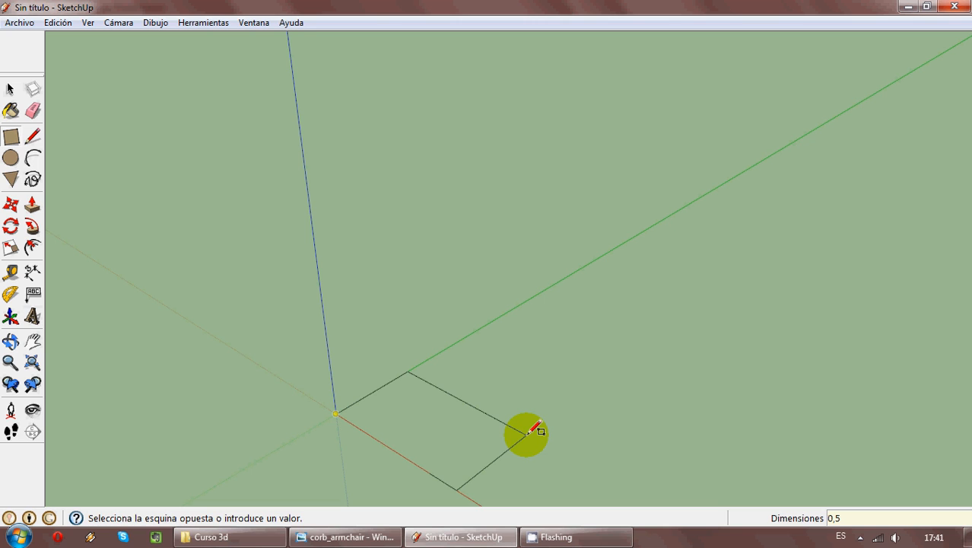
{"action": "type", "text": "0,5;1"}
{"action": "key", "text": "Return"}
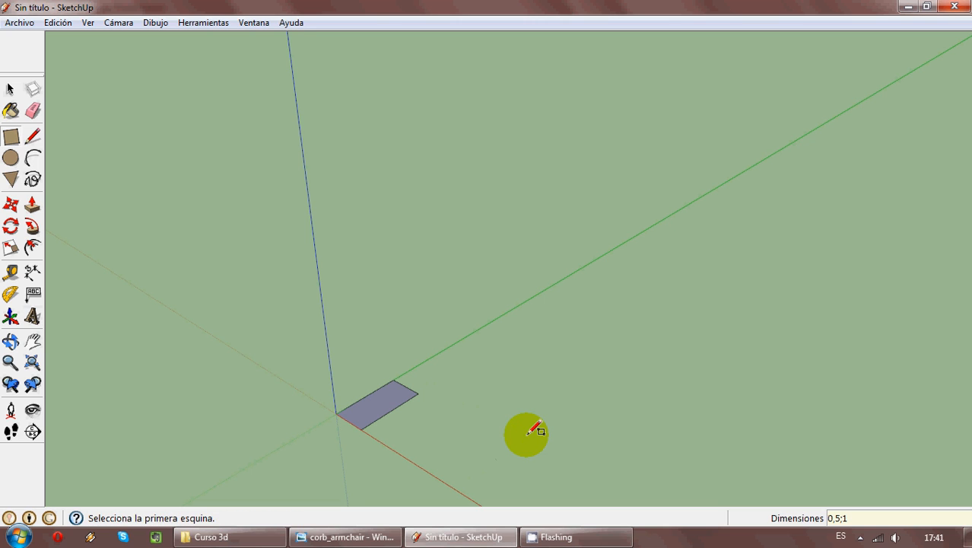
- Extrude the rectangle upward 0,07 m with Push/Pull to form a thin slab
{"action": "scroll", "coordinate": [403, 455], "scroll_direction": "up", "scroll_amount": 4}
{"action": "scroll", "coordinate": [403, 450], "scroll_direction": "up", "scroll_amount": 2}
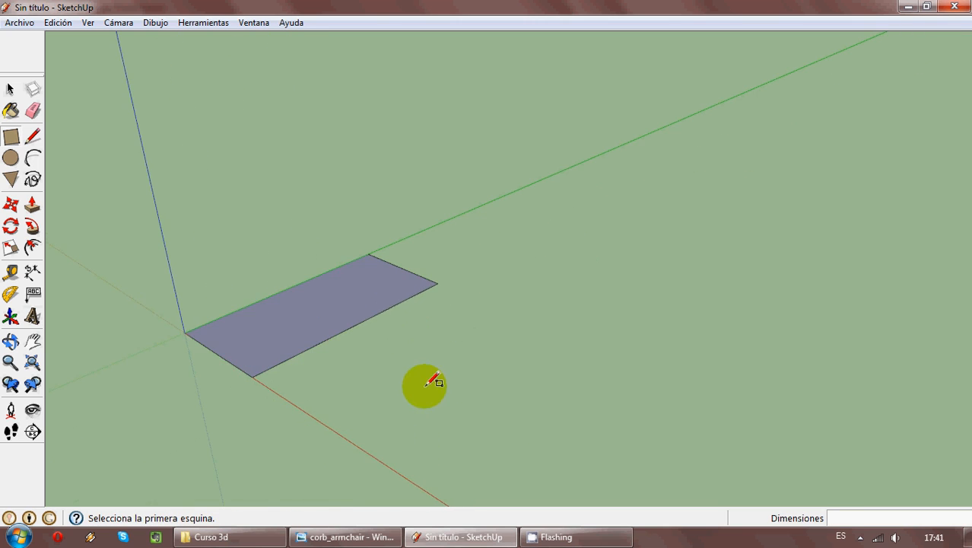
{"action": "middle_click_drag", "start_coordinate": [428, 330], "coordinate": [434, 434]}
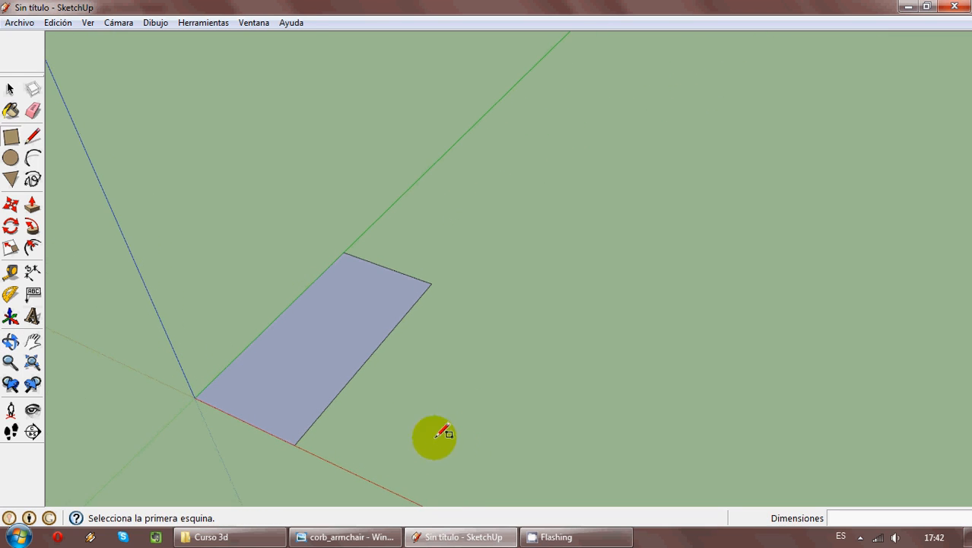
{"action": "left_click", "coordinate": [39, 211]}
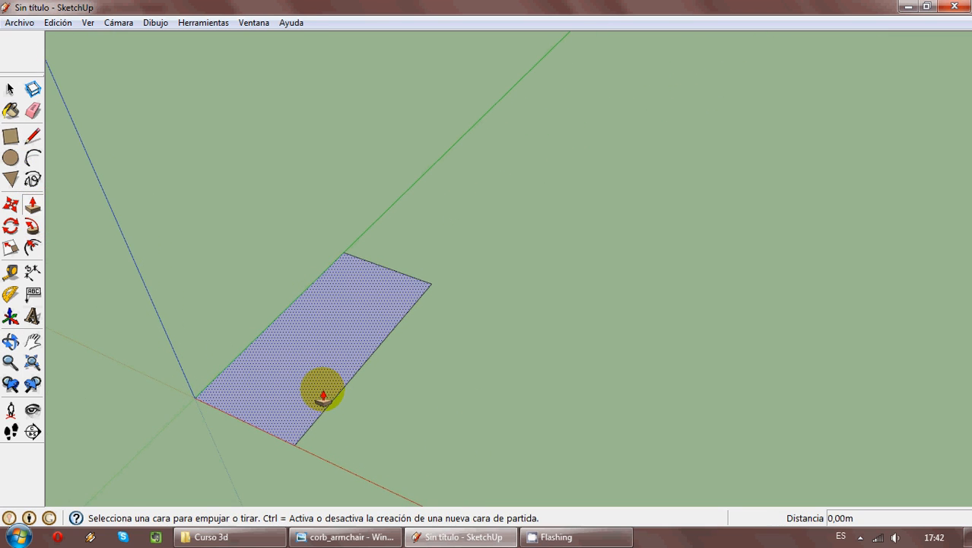
{"action": "mouse_move", "coordinate": [322, 394]}
{"action": "left_mouse_down"}
{"action": "mouse_move", "coordinate": [317, 374]}
{"action": "mouse_move", "coordinate": [319, 383]}
{"action": "left_mouse_up"}
{"action": "type", "text": "0,0"}
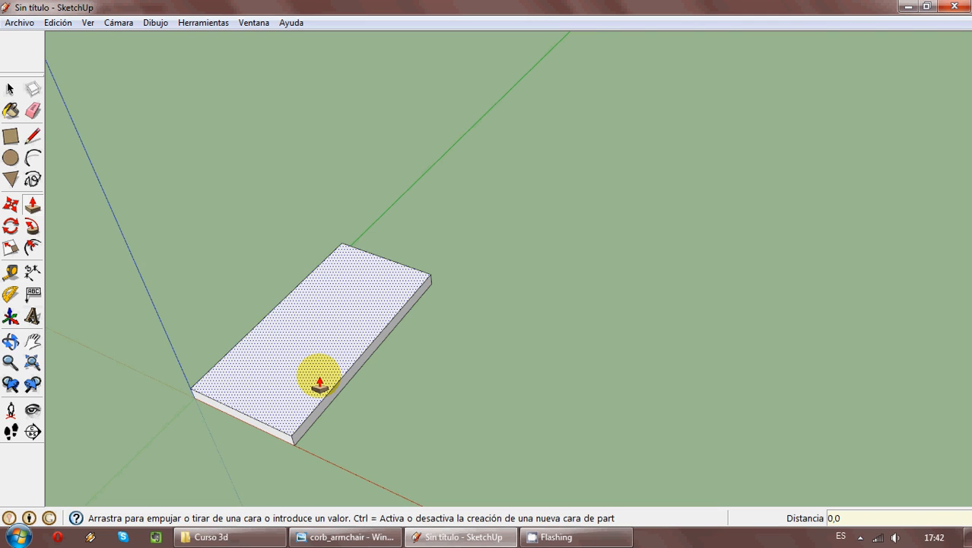
{"action": "type", "text": "7"}
{"action": "key", "text": "Return"}
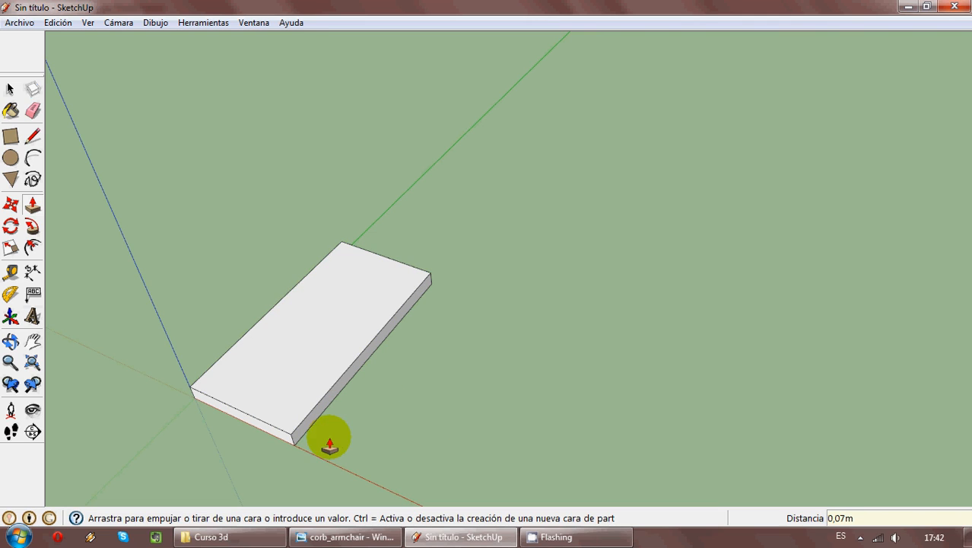
- Review the armchair reference photo and make the whole slab into a group
{"action": "mouse_move", "coordinate": [326, 442]}
{"action": "middle_mouse_down"}
{"action": "mouse_move", "coordinate": [339, 358]}
{"action": "mouse_move", "coordinate": [503, 284]}
{"action": "mouse_move", "coordinate": [458, 378]}
{"action": "mouse_move", "coordinate": [672, 410]}
{"action": "mouse_move", "coordinate": [596, 409]}
{"action": "mouse_move", "coordinate": [558, 223]}
{"action": "middle_mouse_up"}
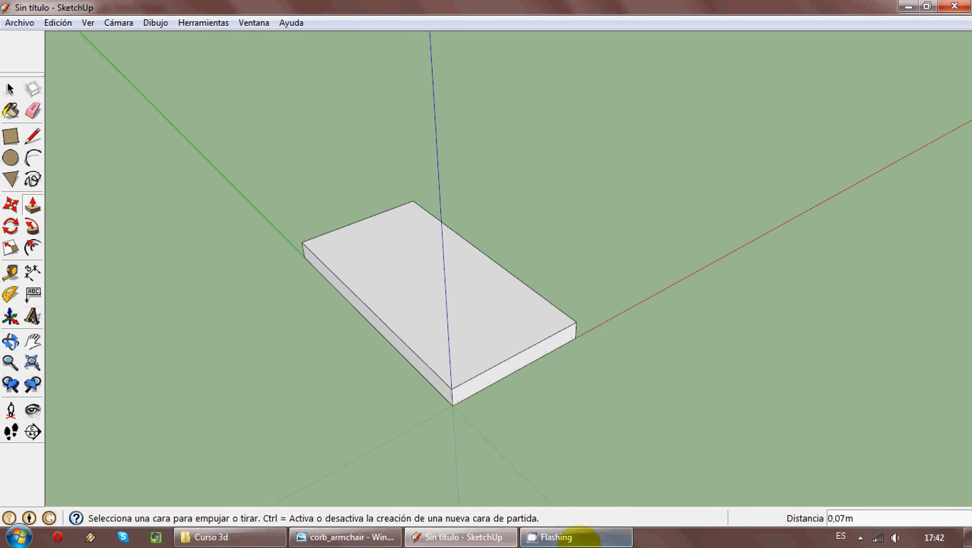
{"action": "left_click", "coordinate": [473, 536]}
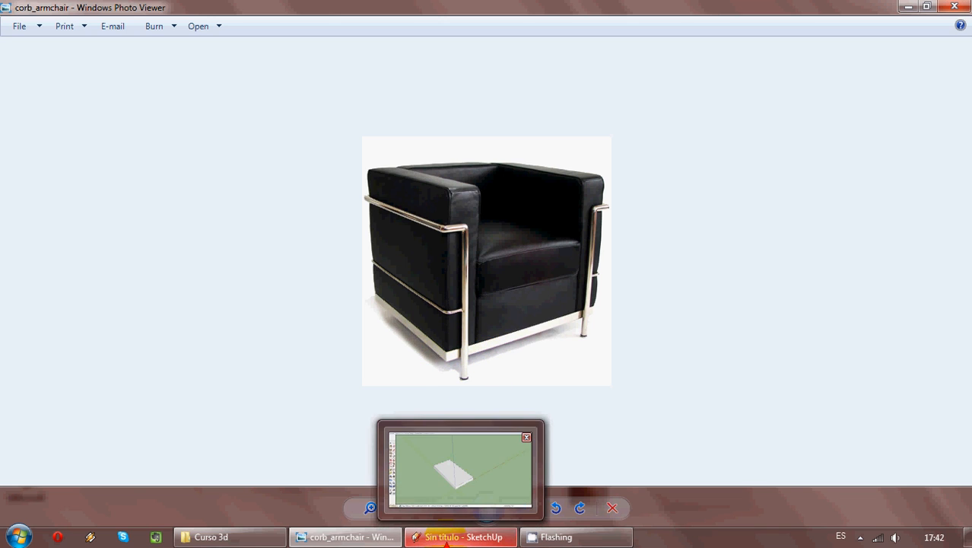
{"action": "left_click", "coordinate": [445, 536]}
{"action": "left_click", "coordinate": [10, 90]}
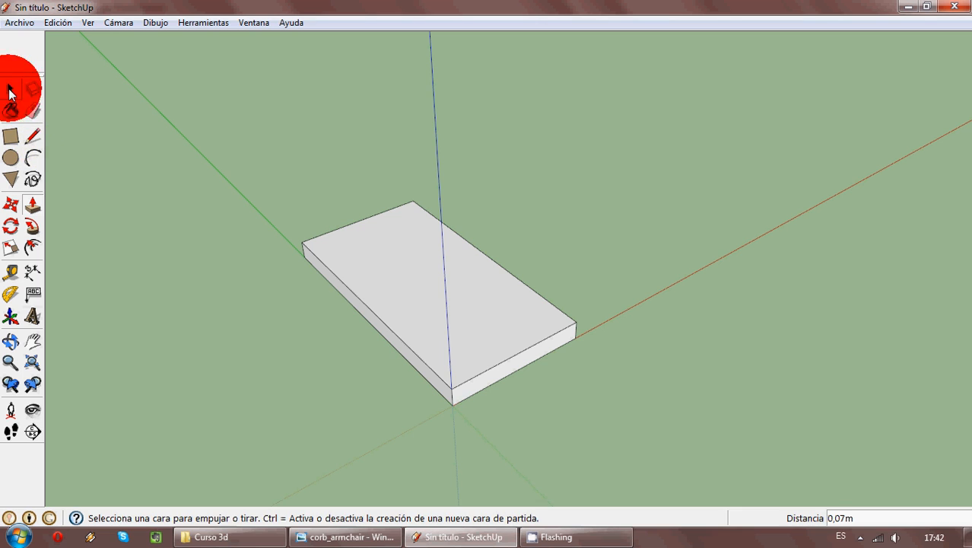
{"action": "left_click_drag", "start_coordinate": [295, 198], "coordinate": [710, 473]}
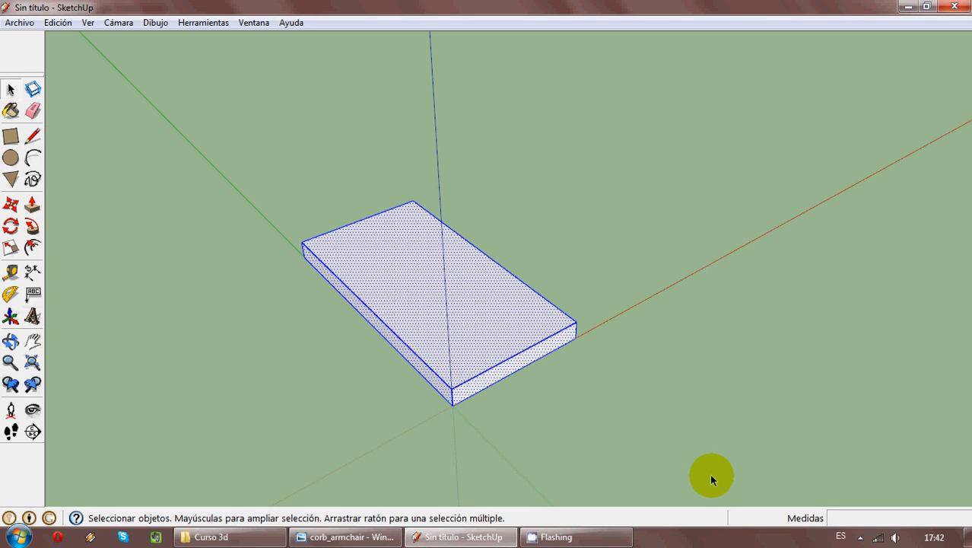
{"action": "right_click", "coordinate": [396, 281]}
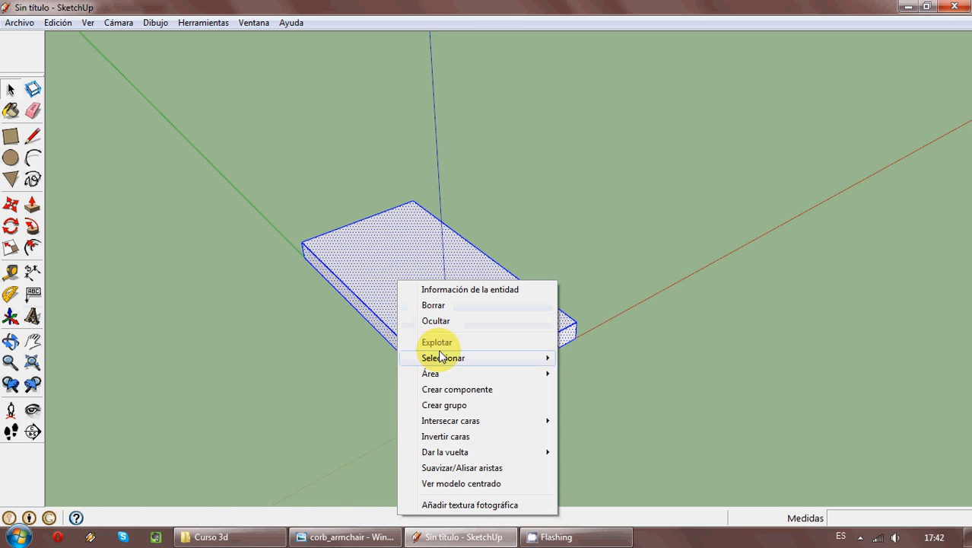
{"action": "left_click", "coordinate": [502, 407]}
{"action": "left_click", "coordinate": [523, 414]}
{"action": "left_click", "coordinate": [486, 333]}
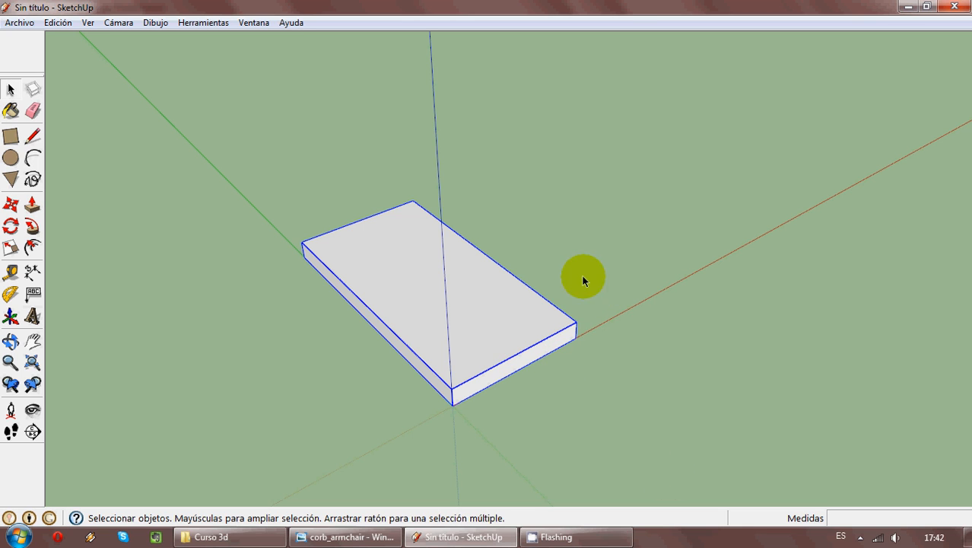
- Draw a circle on the ground beside the slab, near the origin, and extrude it upward into a cylinder
{"action": "middle_click_drag", "start_coordinate": [597, 331], "coordinate": [259, 296]}
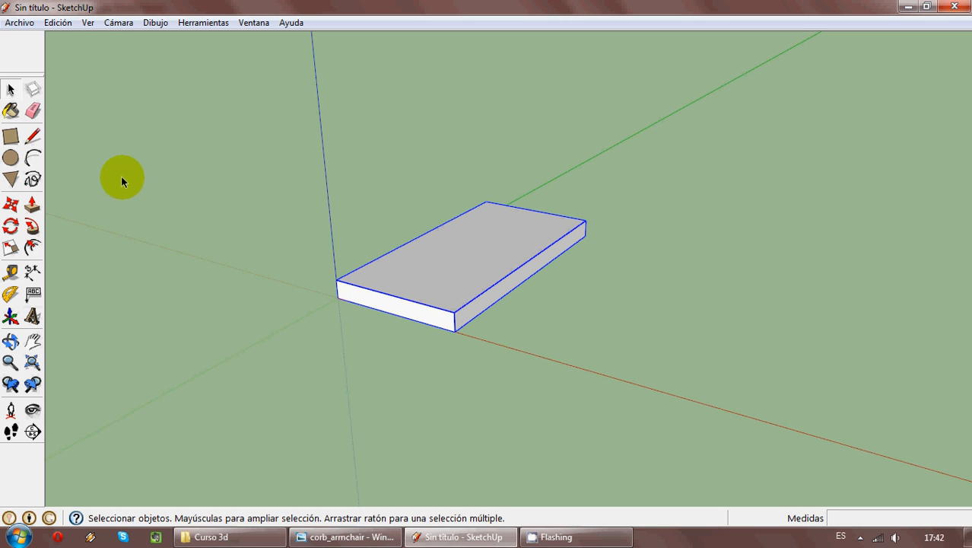
{"action": "left_click", "coordinate": [151, 168]}
{"action": "left_click", "coordinate": [11, 157]}
{"action": "left_click", "coordinate": [132, 324]}
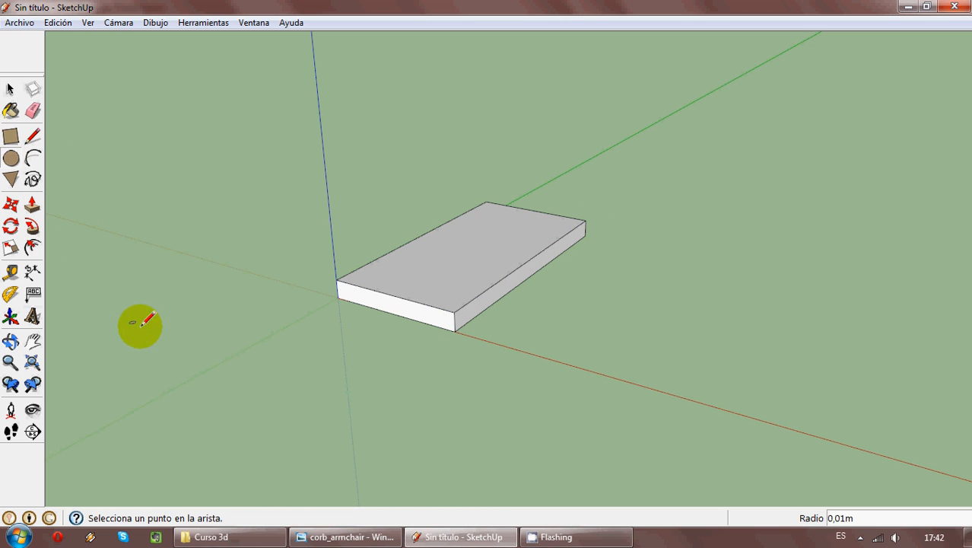
{"action": "left_click", "coordinate": [167, 335]}
{"action": "left_click", "coordinate": [32, 204]}
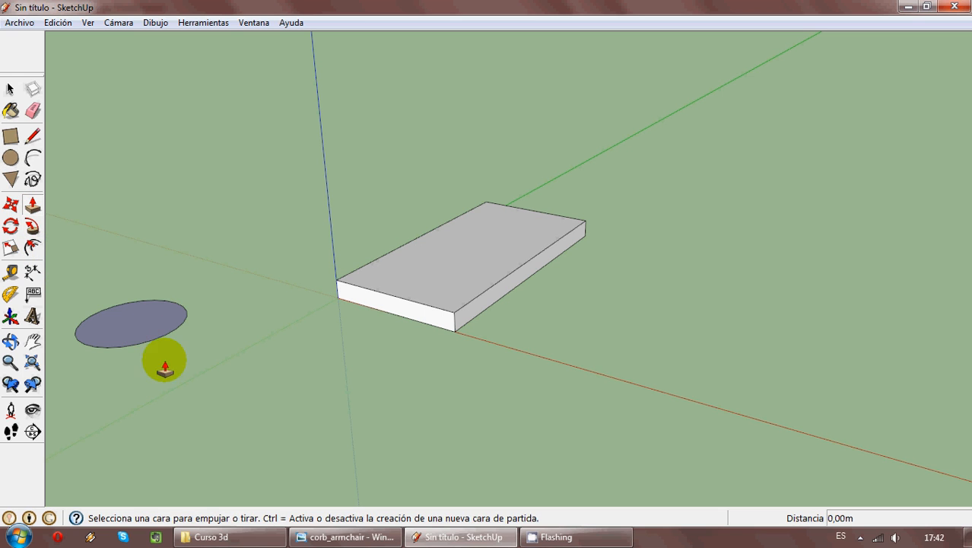
{"action": "left_click", "coordinate": [141, 327]}
{"action": "left_click", "coordinate": [130, 246]}
- Make the whole cylinder into a group separate from the slab
{"action": "left_click", "coordinate": [11, 89]}
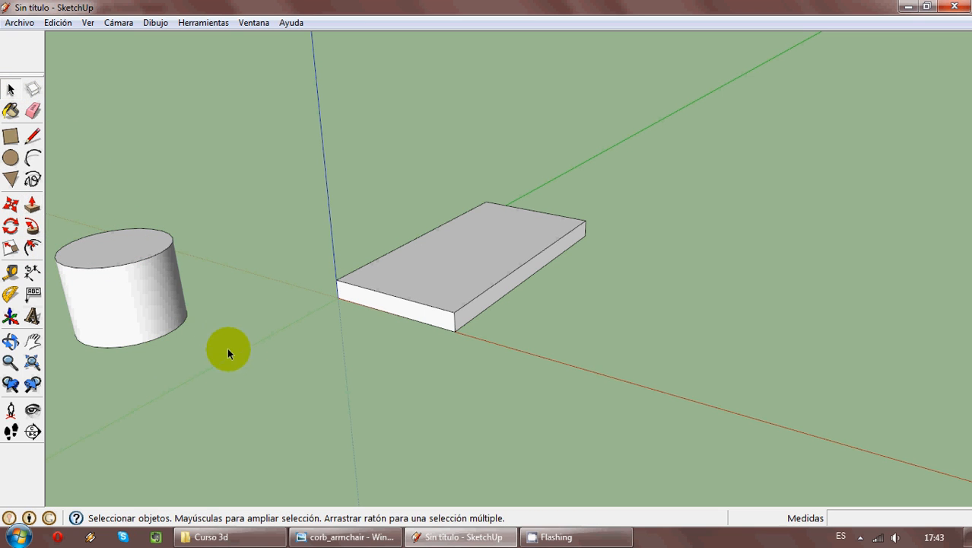
{"action": "left_click_drag", "start_coordinate": [228, 349], "coordinate": [40, 200]}
{"action": "right_click", "coordinate": [110, 245]}
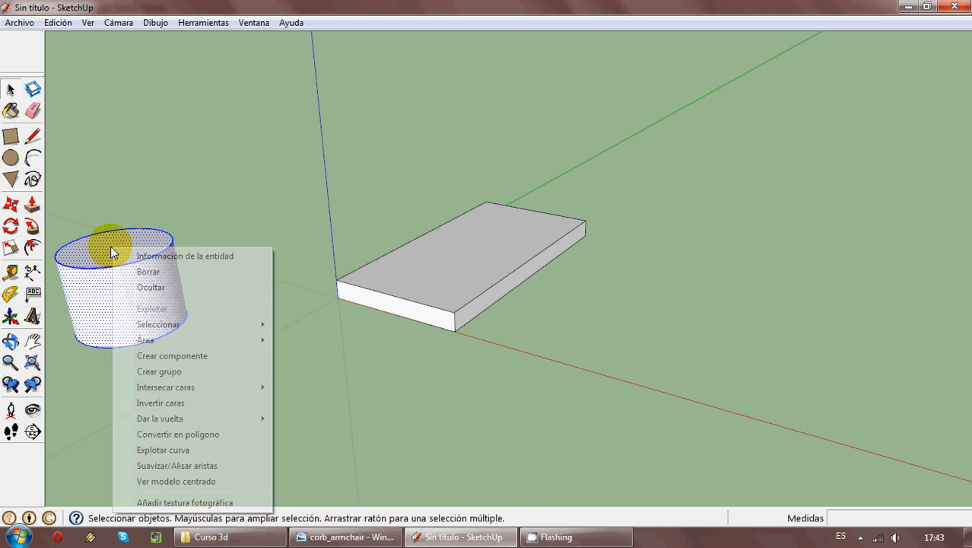
{"action": "left_click", "coordinate": [203, 371]}
- Select the slab and cylinder groups individually to compare them, and delete the cylinder group
{"action": "middle_click_drag", "start_coordinate": [195, 343], "coordinate": [332, 371], "text": "shift"}
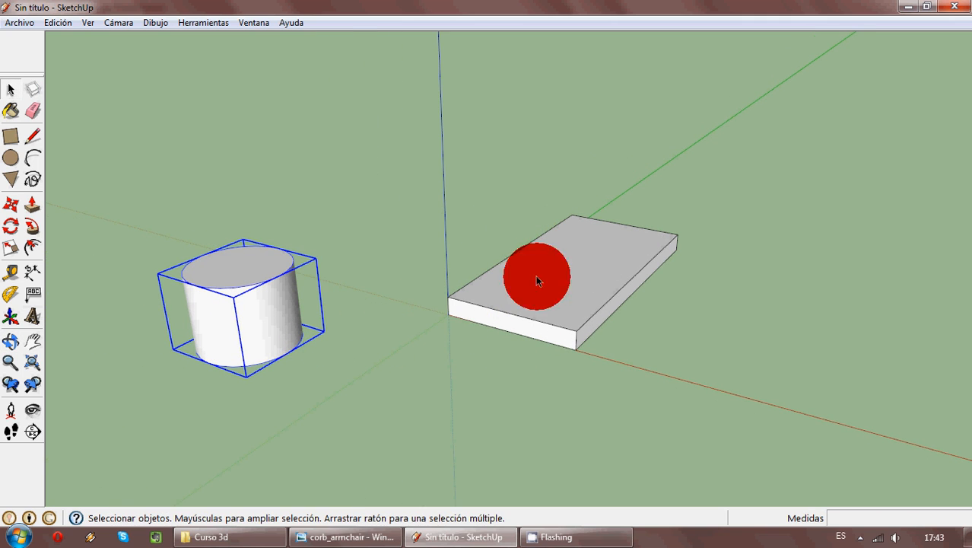
{"action": "left_click", "coordinate": [536, 279]}
{"action": "left_click", "coordinate": [208, 291]}
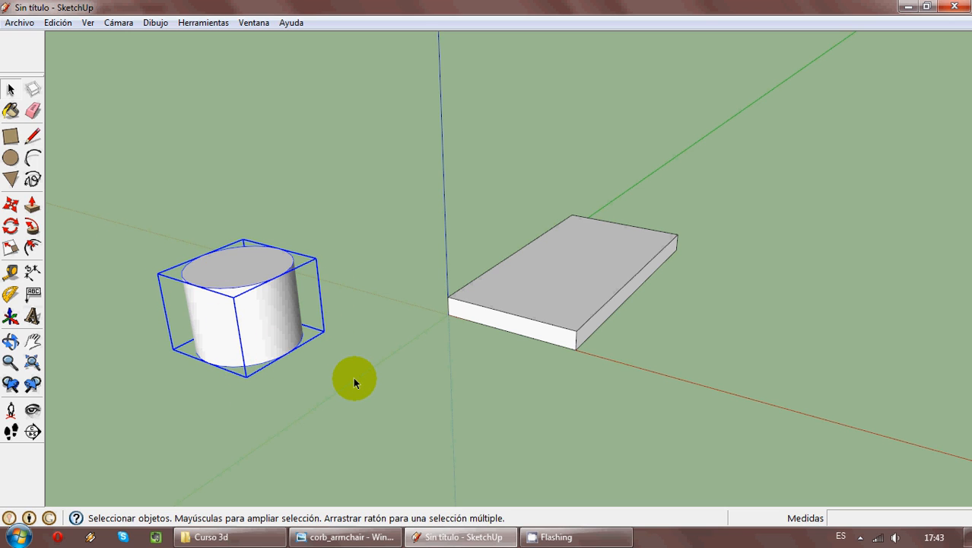
{"action": "key", "text": "Delete"}
- Try moving the grouped slab by its lower front corner on the red axis, and return it to the origin
{"action": "left_click", "coordinate": [586, 298]}
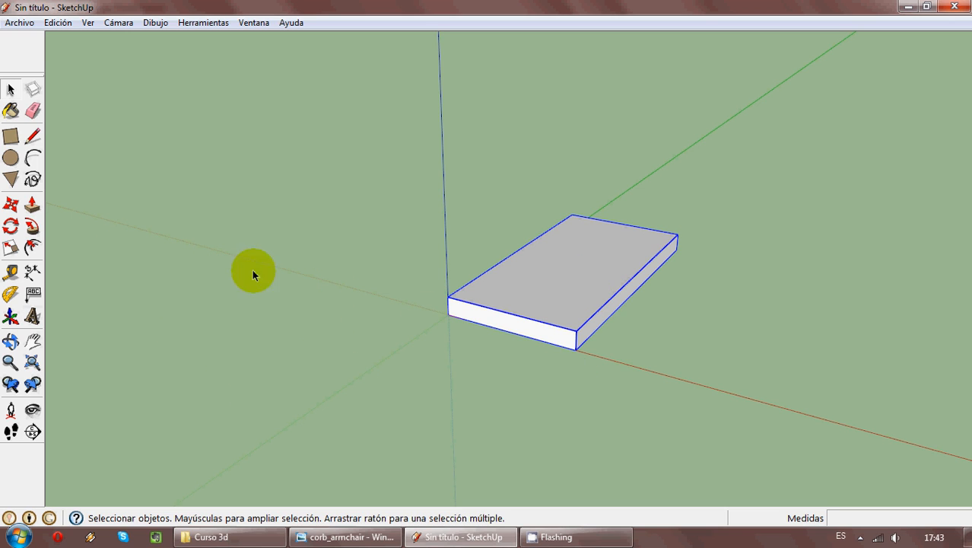
{"action": "left_click", "coordinate": [11, 205]}
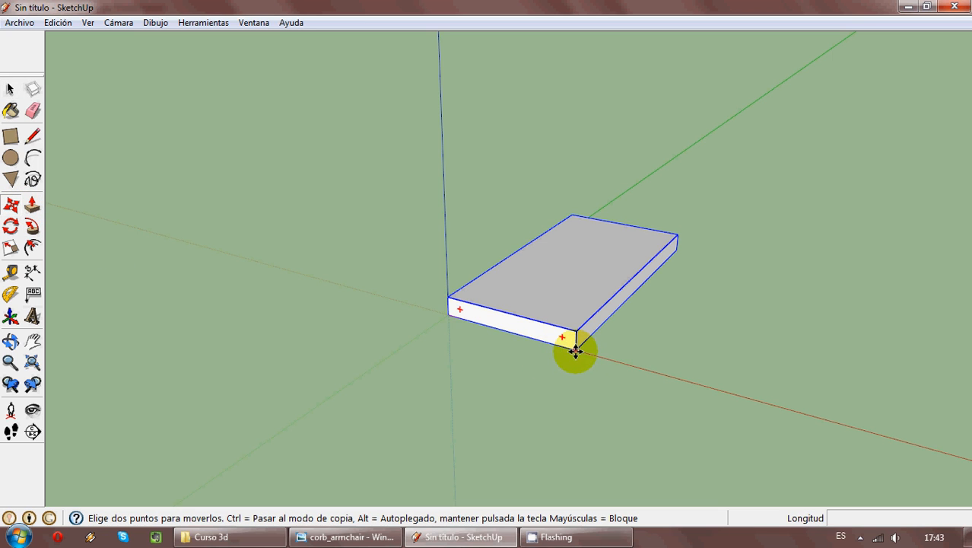
{"action": "left_click", "coordinate": [576, 350]}
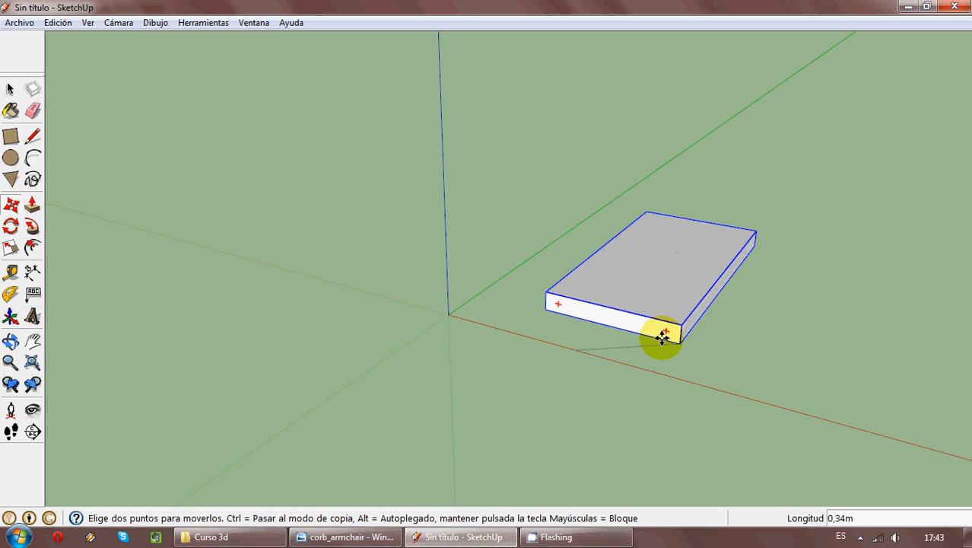
{"action": "left_click", "coordinate": [448, 313]}
{"action": "left_click", "coordinate": [11, 90]}
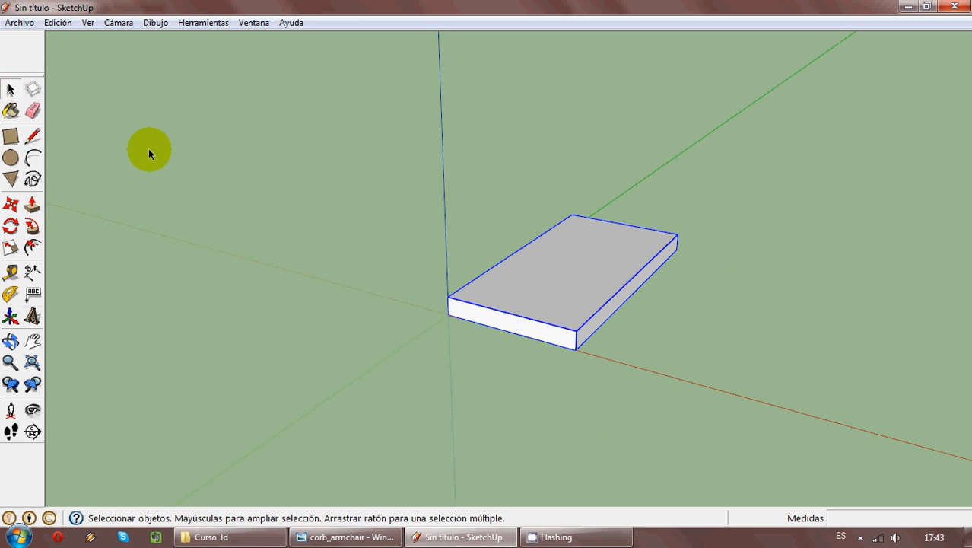
{"action": "left_click", "coordinate": [331, 238]}
- Draw a line about 1.00 m long across the slab's top, parallel to its long edges, marking off a narrow armrest strip
{"action": "mouse_move", "coordinate": [380, 200]}
{"action": "middle_mouse_down"}
{"action": "mouse_move", "coordinate": [467, 341]}
{"action": "mouse_move", "coordinate": [560, 354]}
{"action": "mouse_move", "coordinate": [526, 367]}
{"action": "middle_mouse_up"}
{"action": "left_click", "coordinate": [34, 136]}
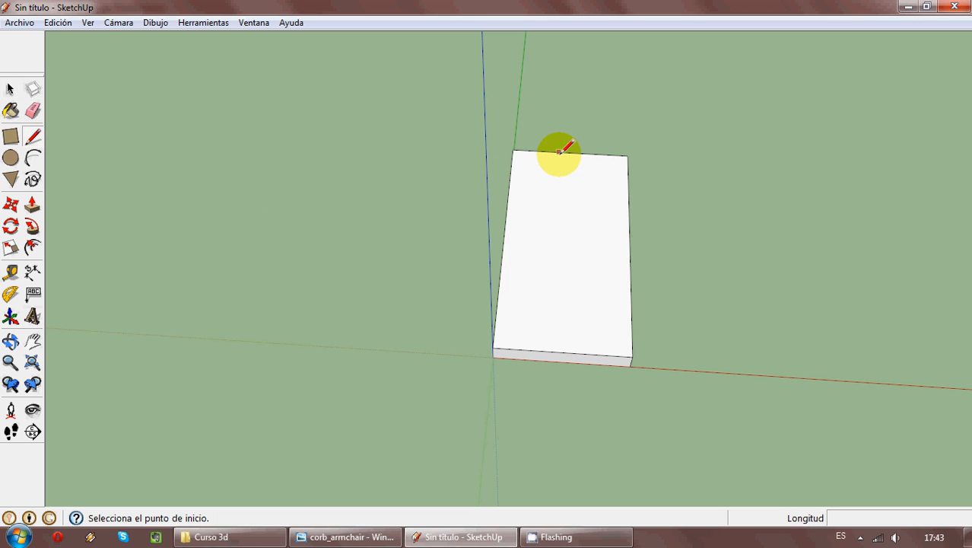
{"action": "left_click", "coordinate": [494, 536]}
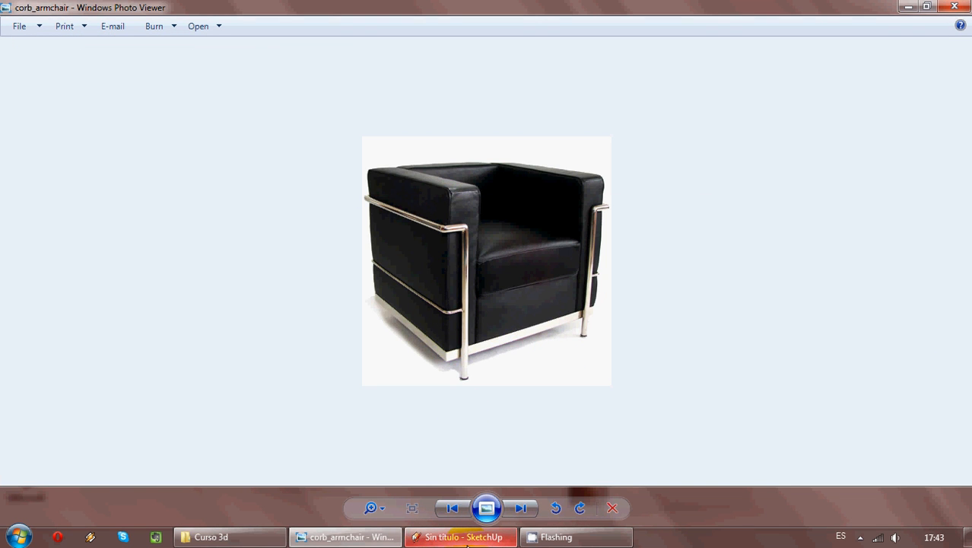
{"action": "left_click", "coordinate": [467, 540]}
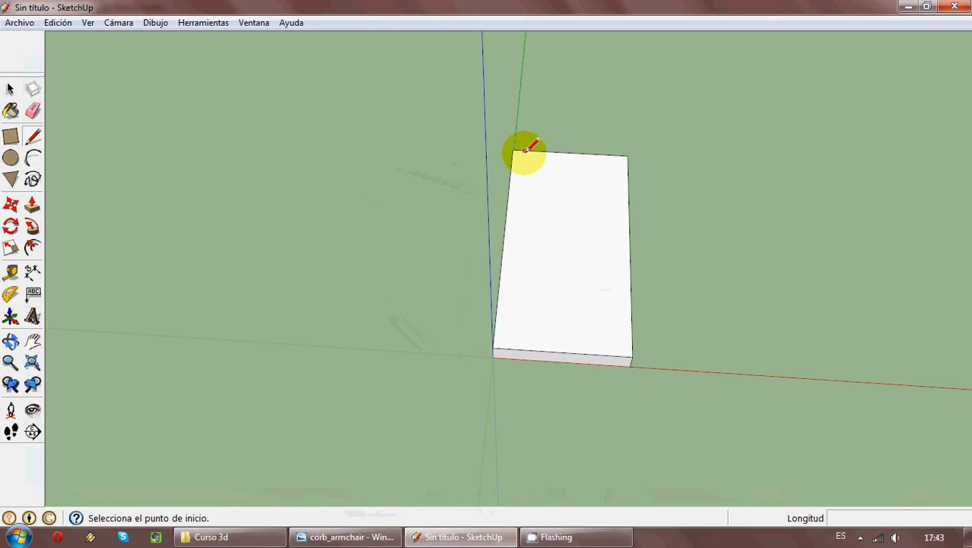
{"action": "left_click", "coordinate": [553, 150]}
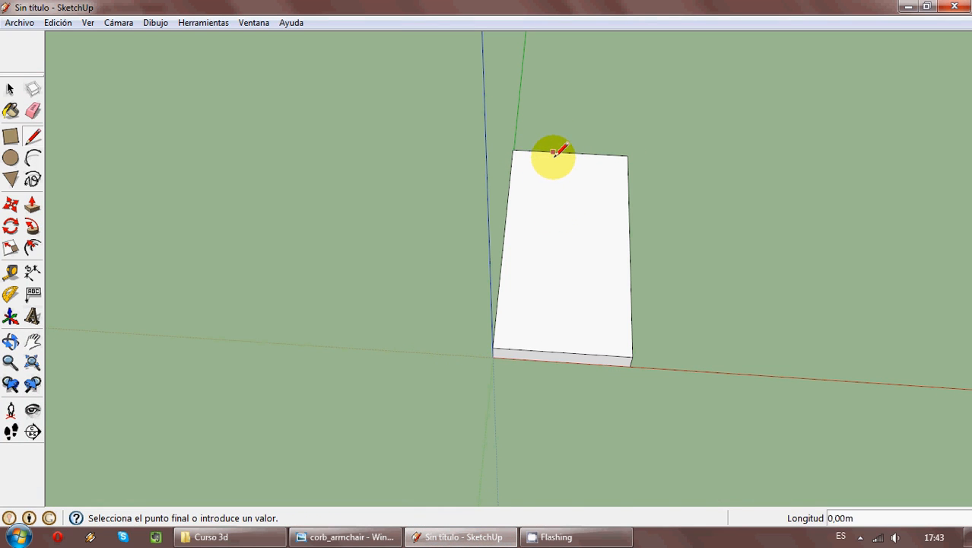
{"action": "left_click", "coordinate": [543, 351]}
- Draw rectangles over both parts of the slab's top: the narrow strip, about 1.00 by 0.18 m, and the wider remainder
{"action": "left_click", "coordinate": [33, 203]}
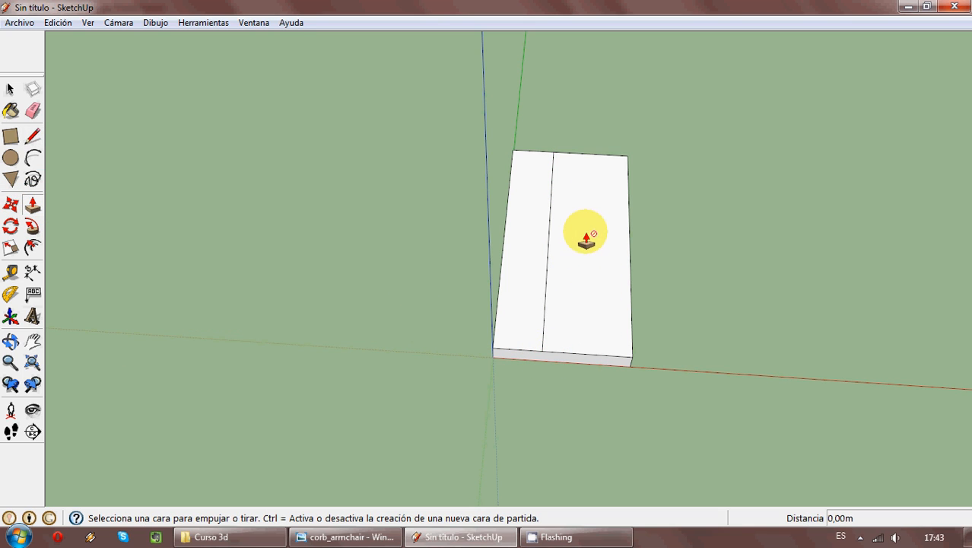
{"action": "middle_click_drag", "start_coordinate": [630, 365], "coordinate": [558, 286]}
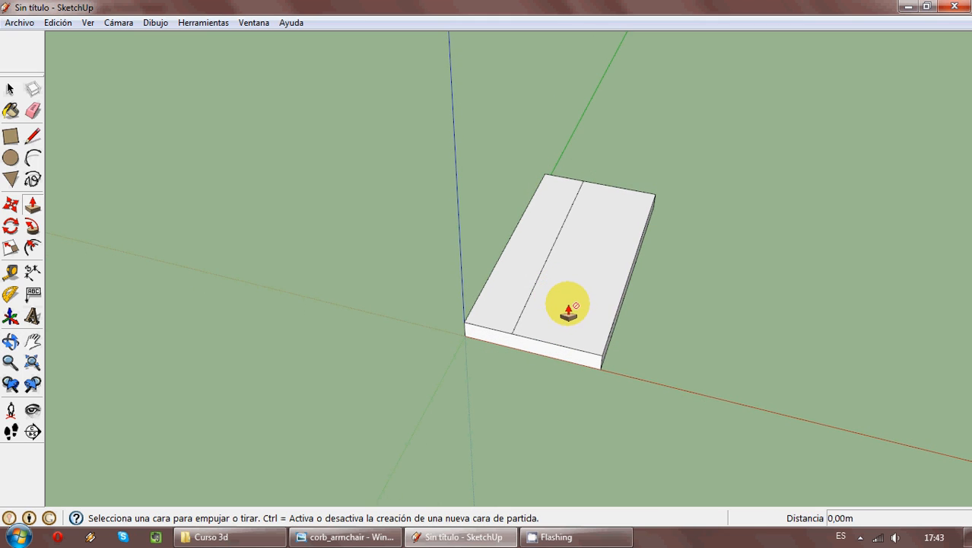
{"action": "left_click", "coordinate": [10, 135]}
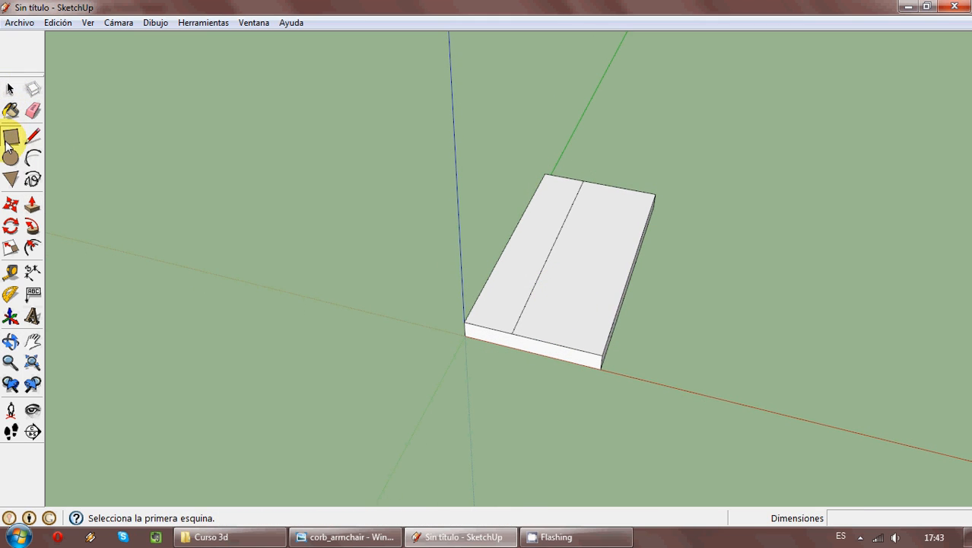
{"action": "left_click", "coordinate": [545, 174]}
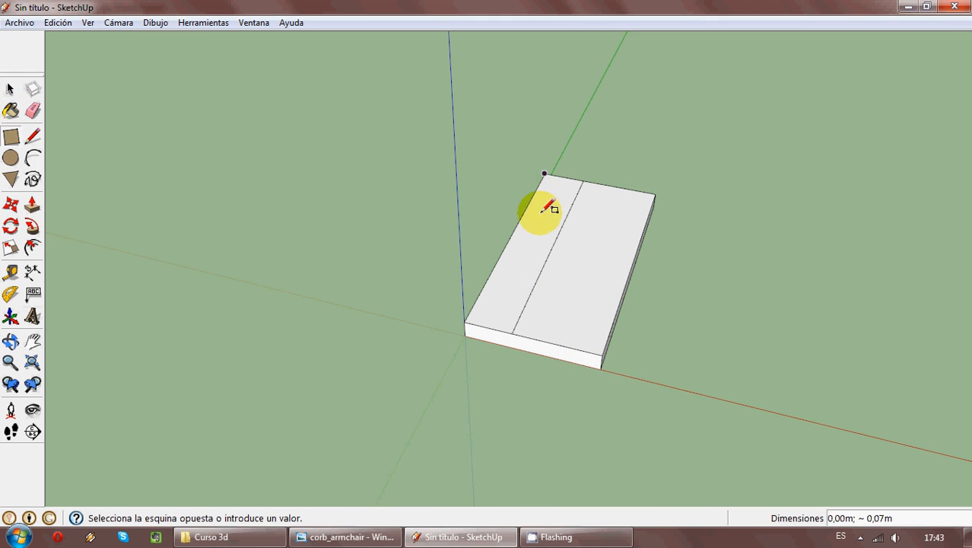
{"action": "left_click", "coordinate": [515, 330]}
{"action": "left_click", "coordinate": [512, 333]}
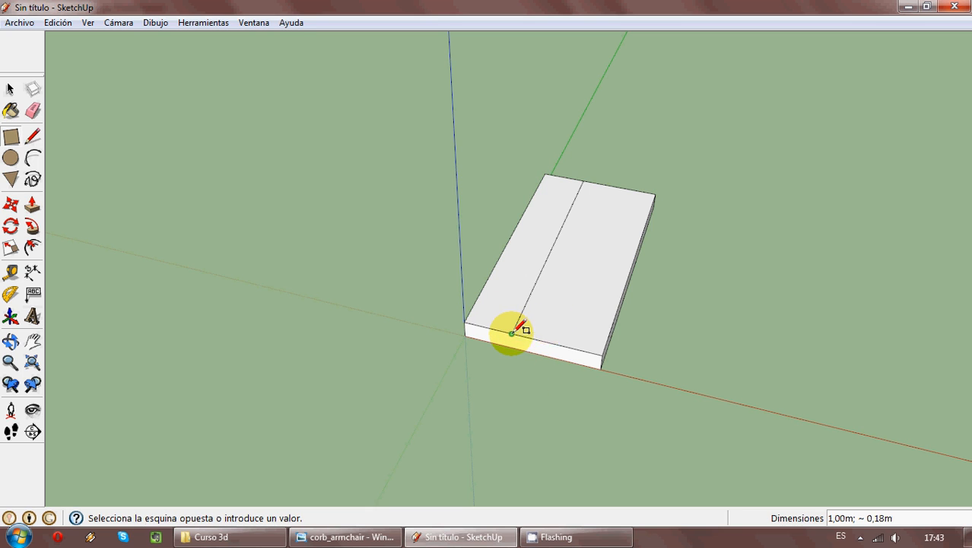
{"action": "left_click", "coordinate": [655, 194]}
- Extrude the wider top face upward about 0.5 m as the seat block
{"action": "left_click", "coordinate": [32, 204]}
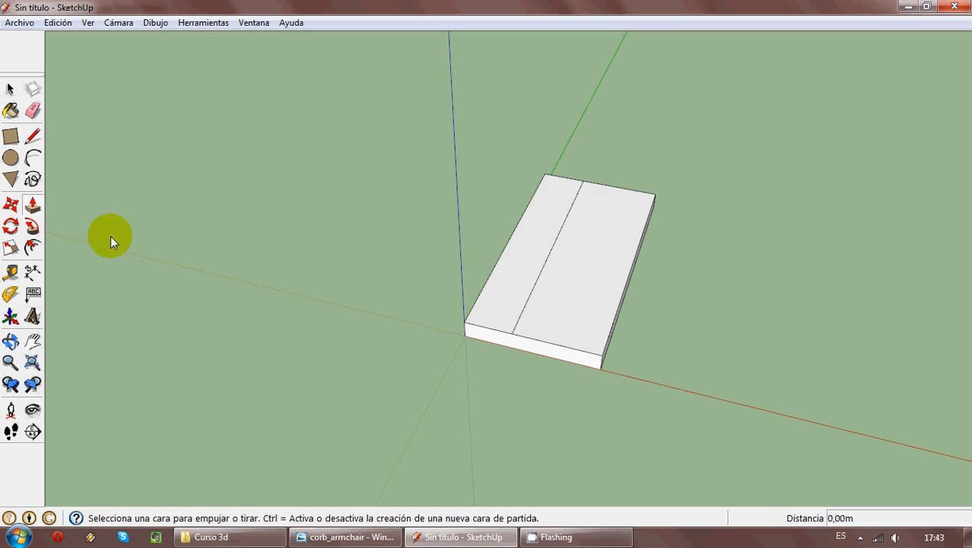
{"action": "left_click", "coordinate": [549, 308]}
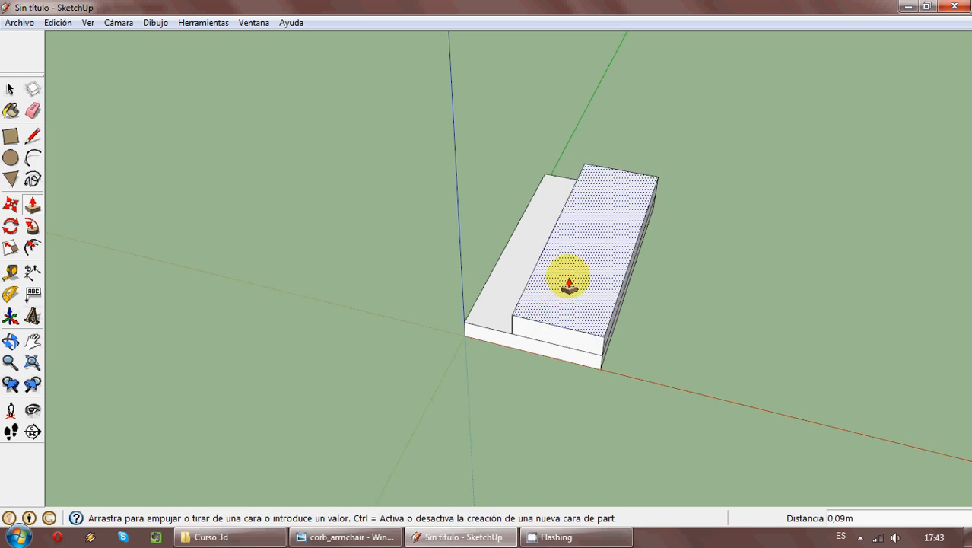
{"action": "left_click", "coordinate": [593, 197]}
- Extrude the narrow strip upward 0.50 m, level with the seat block, and raise it another 0.30 m as the armrest
{"action": "middle_click_drag", "start_coordinate": [463, 275], "coordinate": [526, 312]}
{"action": "left_click", "coordinate": [527, 306]}
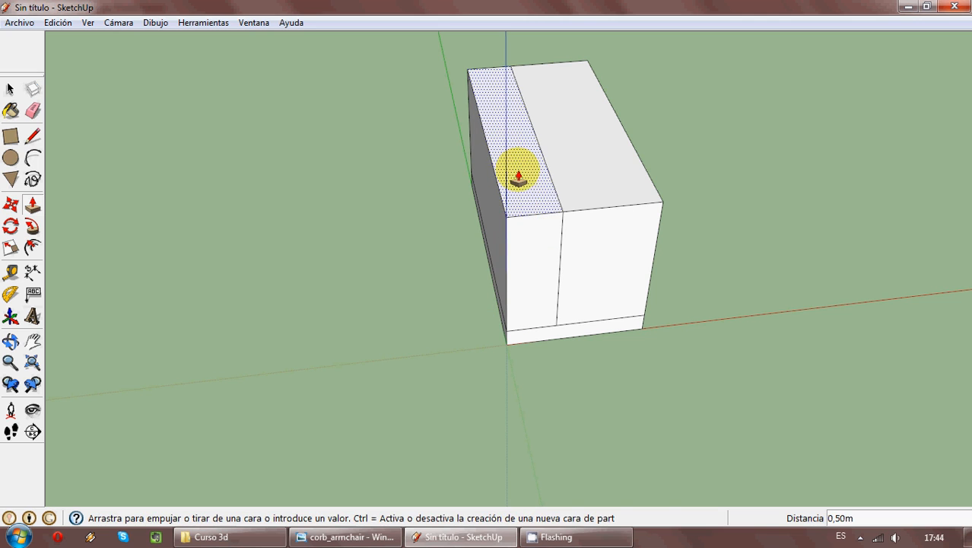
{"action": "left_click", "coordinate": [518, 173]}
{"action": "left_click", "coordinate": [521, 179]}
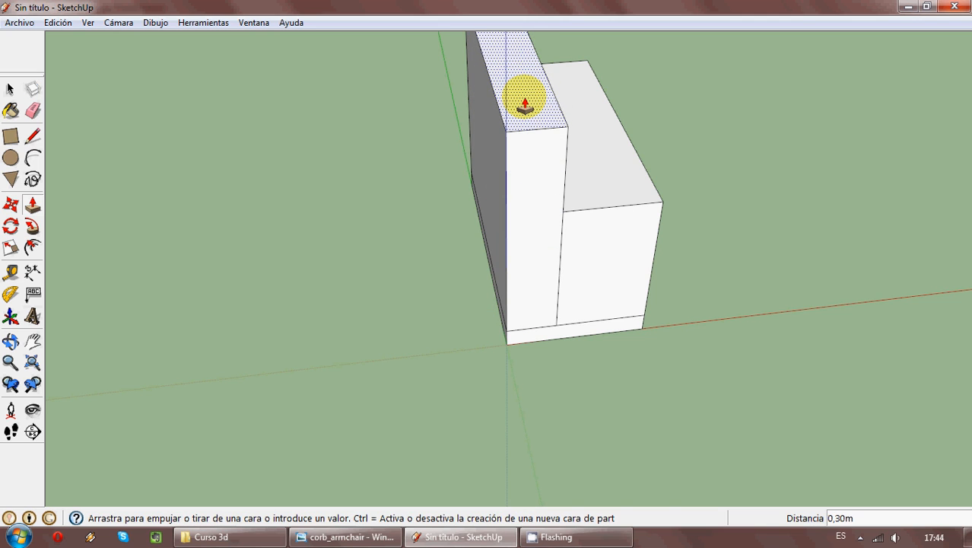
{"action": "left_click", "coordinate": [525, 102]}
- Check the armchair reference photo, and draw a line about 0.32 m long across the seat's top, near its rear end
{"action": "left_click", "coordinate": [487, 537]}
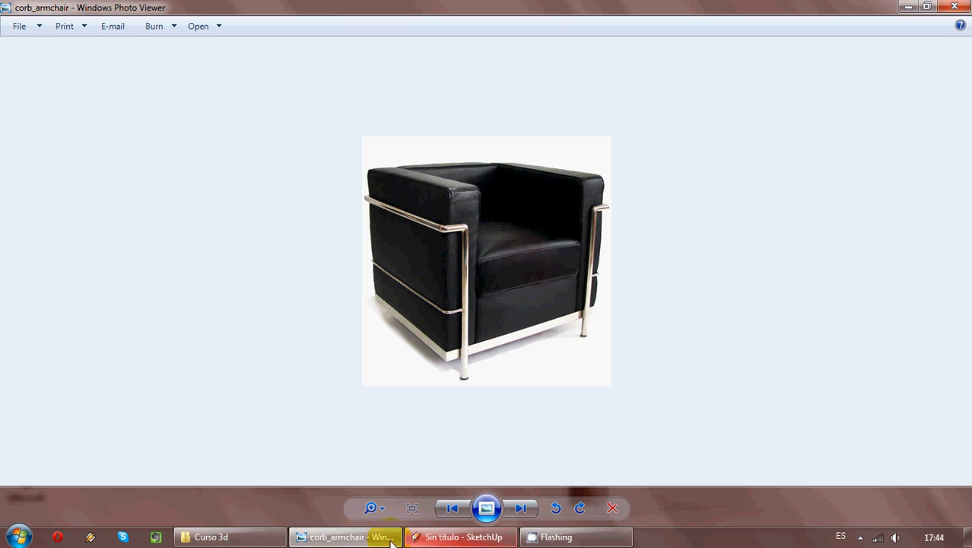
{"action": "left_click", "coordinate": [460, 538]}
{"action": "middle_click_drag", "start_coordinate": [584, 255], "coordinate": [80, 316]}
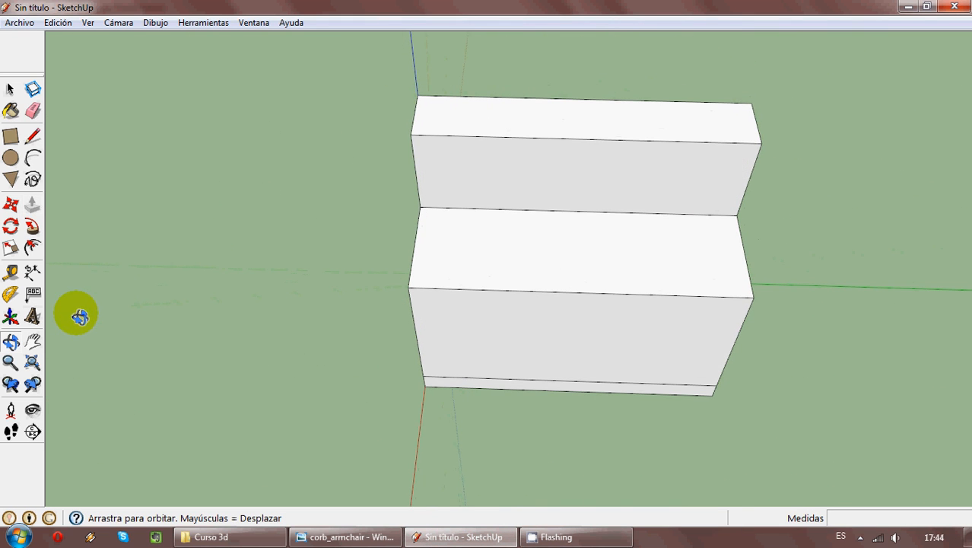
{"action": "left_click", "coordinate": [32, 136]}
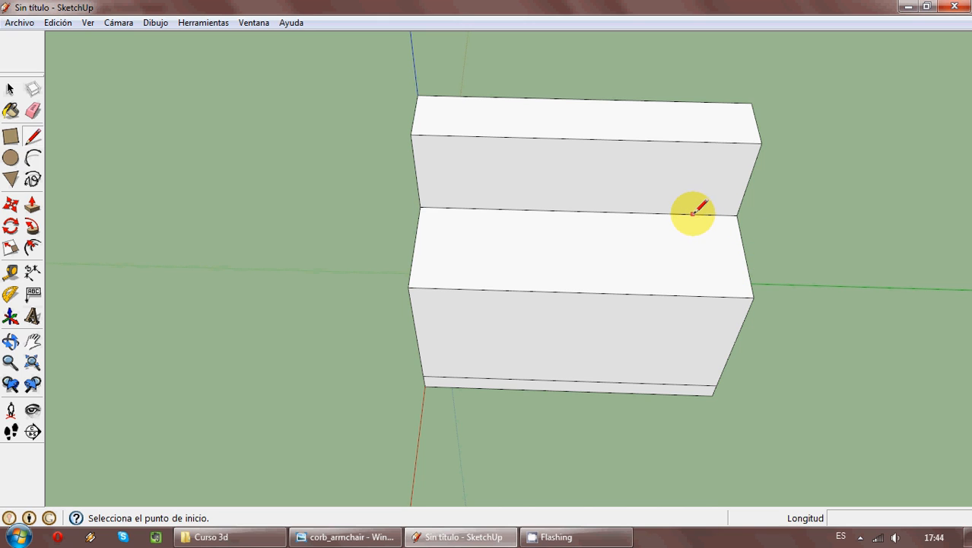
{"action": "left_click", "coordinate": [691, 214]}
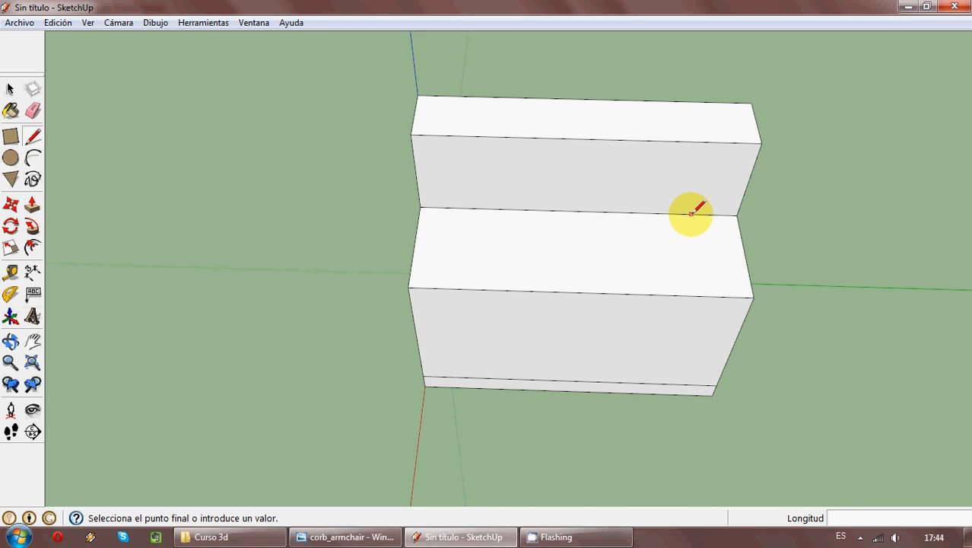
{"action": "left_click", "coordinate": [702, 295]}
- Extrude the strip at the seat's rear end upward 0.30 m, level with the armrest, as the backrest
{"action": "left_click", "coordinate": [33, 206]}
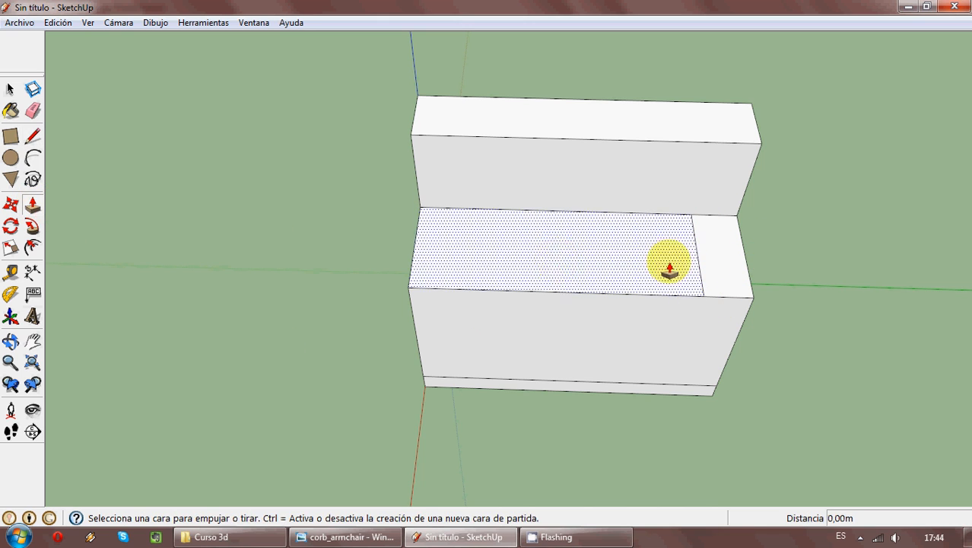
{"action": "left_click", "coordinate": [737, 266]}
{"action": "left_click", "coordinate": [734, 178]}
{"action": "mouse_move", "coordinate": [734, 178]}
{"action": "middle_mouse_down"}
{"action": "mouse_move", "coordinate": [693, 341]}
{"action": "mouse_move", "coordinate": [908, 245]}
{"action": "mouse_move", "coordinate": [707, 318]}
{"action": "mouse_move", "coordinate": [620, 174]}
{"action": "mouse_move", "coordinate": [552, 162]}
{"action": "mouse_move", "coordinate": [491, 224]}
{"action": "mouse_move", "coordinate": [789, 334]}
{"action": "mouse_move", "coordinate": [774, 279]}
{"action": "mouse_move", "coordinate": [734, 324]}
{"action": "middle_mouse_up"}
- Examine the metal tube frame in the armchair reference photo, and return to the SketchUp model
{"action": "left_click", "coordinate": [495, 539]}
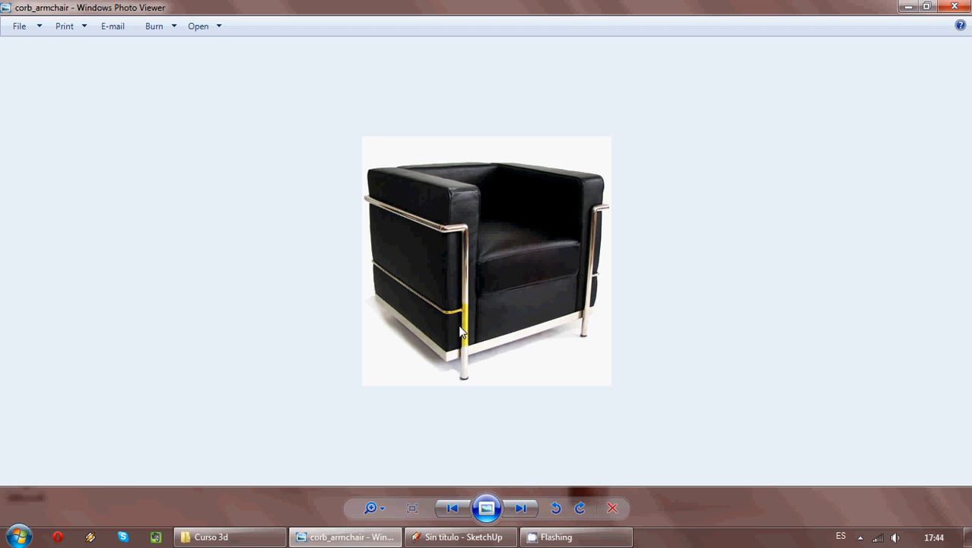
{"action": "mouse_move", "coordinate": [496, 541]}
{"action": "mouse_move", "coordinate": [464, 543]}
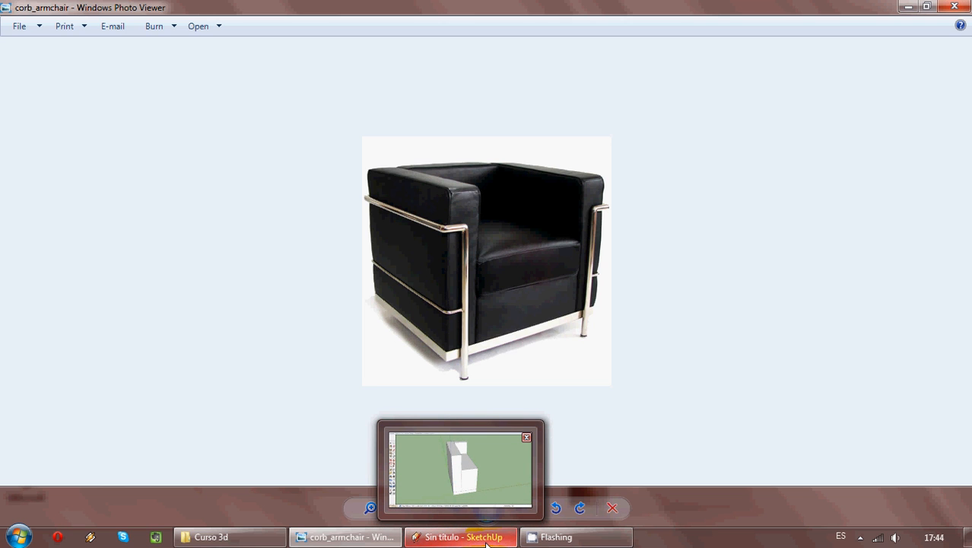
{"action": "left_click", "coordinate": [486, 542]}
{"action": "mouse_move", "coordinate": [462, 373]}
{"action": "middle_mouse_down"}
{"action": "mouse_move", "coordinate": [521, 467]}
{"action": "mouse_move", "coordinate": [561, 421]}
{"action": "mouse_move", "coordinate": [586, 410]}
{"action": "middle_mouse_up"}
- Select the seat, armrest and backrest geometry without the base slab, and make it into a group
{"action": "left_click", "coordinate": [11, 90]}
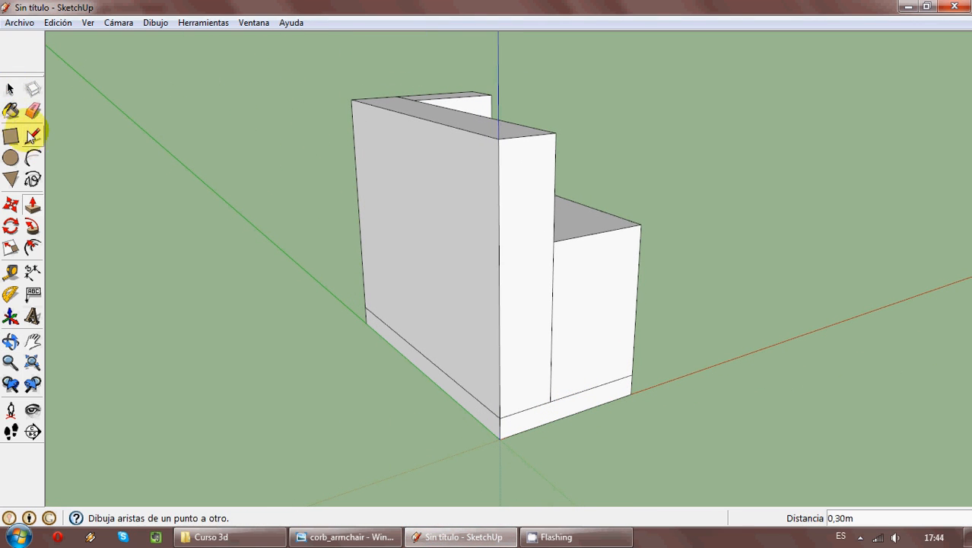
{"action": "left_click", "coordinate": [11, 90]}
{"action": "left_click_drag", "start_coordinate": [715, 302], "coordinate": [388, 68]}
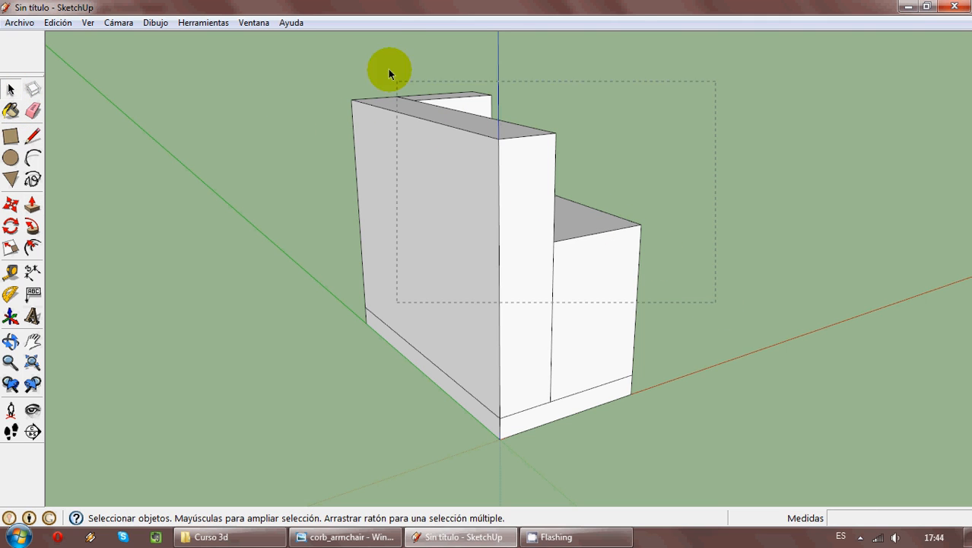
{"action": "left_click_drag", "start_coordinate": [297, 60], "coordinate": [297, 58]}
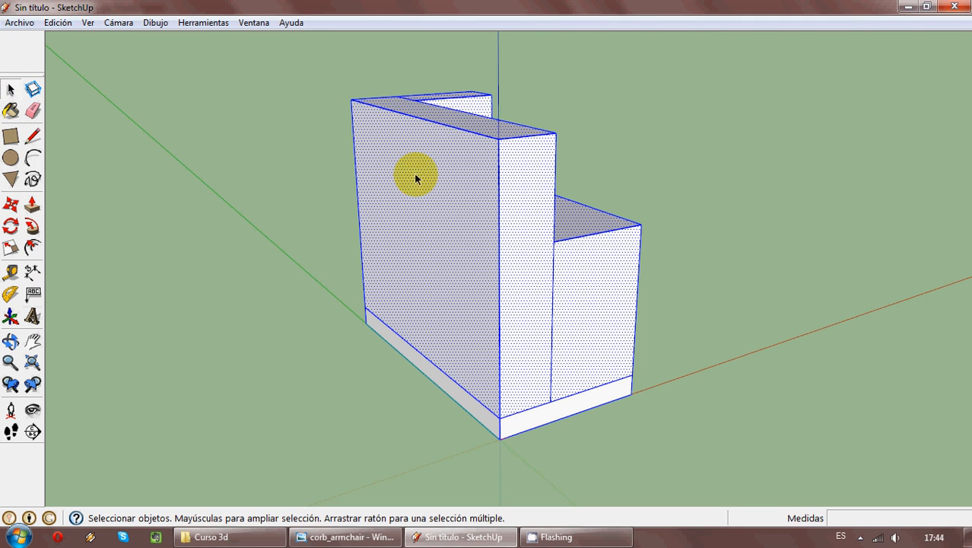
{"action": "left_click", "coordinate": [514, 426], "text": "shift"}
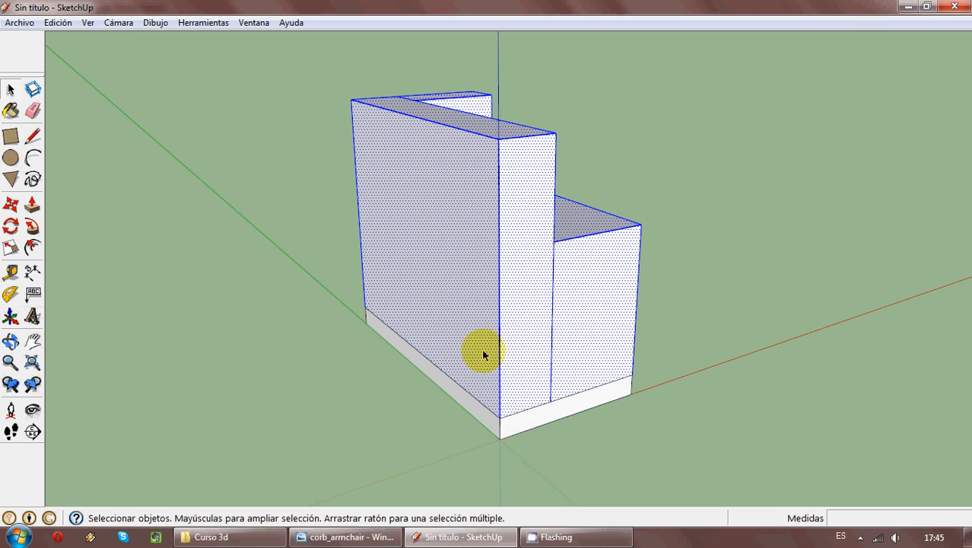
{"action": "right_click", "coordinate": [518, 266]}
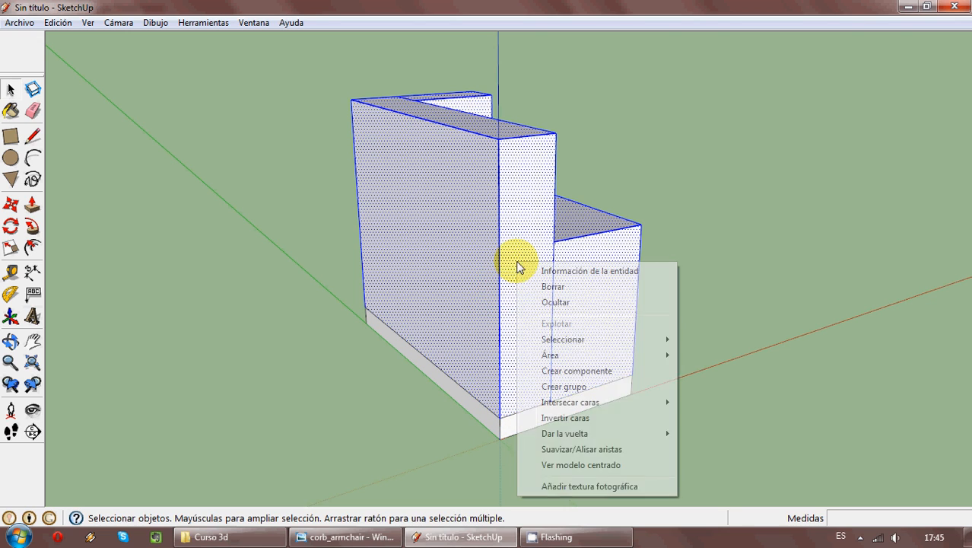
{"action": "left_click", "coordinate": [608, 388]}
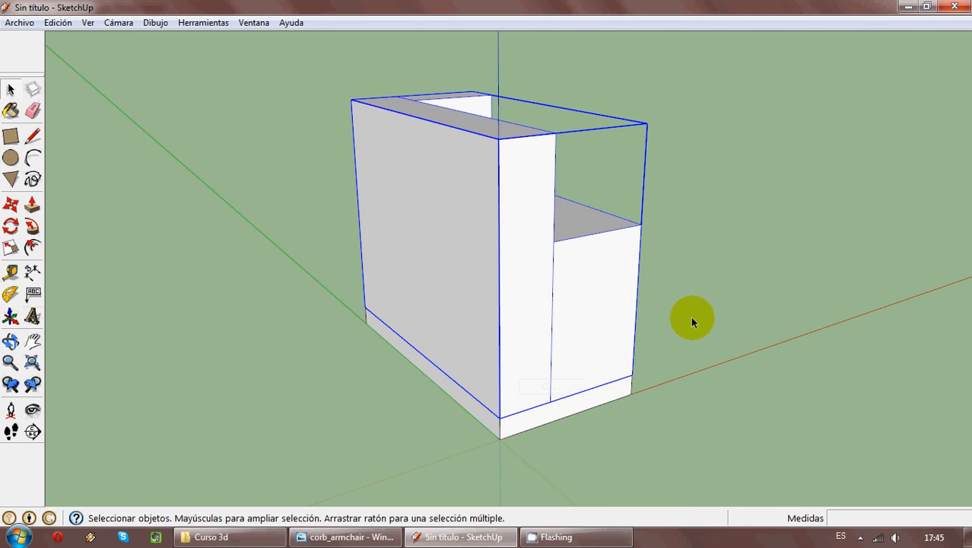
{"action": "left_click", "coordinate": [706, 299]}
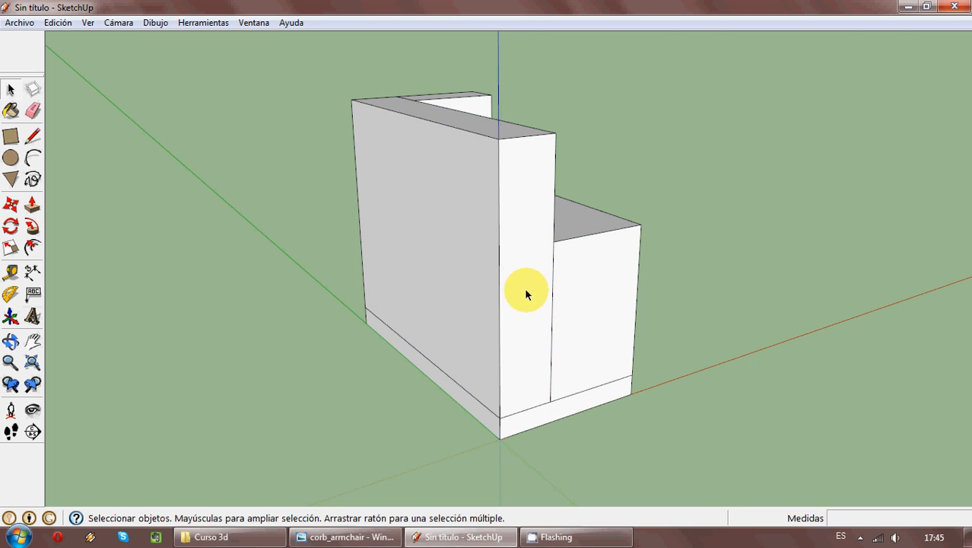
- Trace the frame path up the armrest's front centre from the slab's base, across to the outer edge, and along the outer side to the back edge
{"action": "mouse_move", "coordinate": [526, 295]}
{"action": "middle_mouse_down"}
{"action": "mouse_move", "coordinate": [272, 276]}
{"action": "mouse_move", "coordinate": [438, 317]}
{"action": "mouse_move", "coordinate": [604, 321]}
{"action": "mouse_move", "coordinate": [604, 295]}
{"action": "mouse_move", "coordinate": [586, 275]}
{"action": "middle_mouse_up"}
{"action": "left_click", "coordinate": [33, 136]}
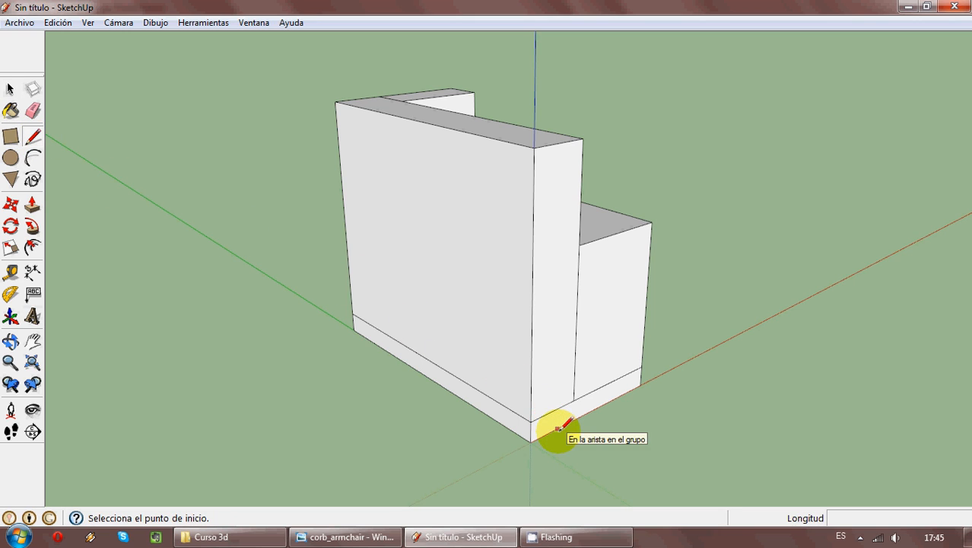
{"action": "left_click", "coordinate": [560, 143]}
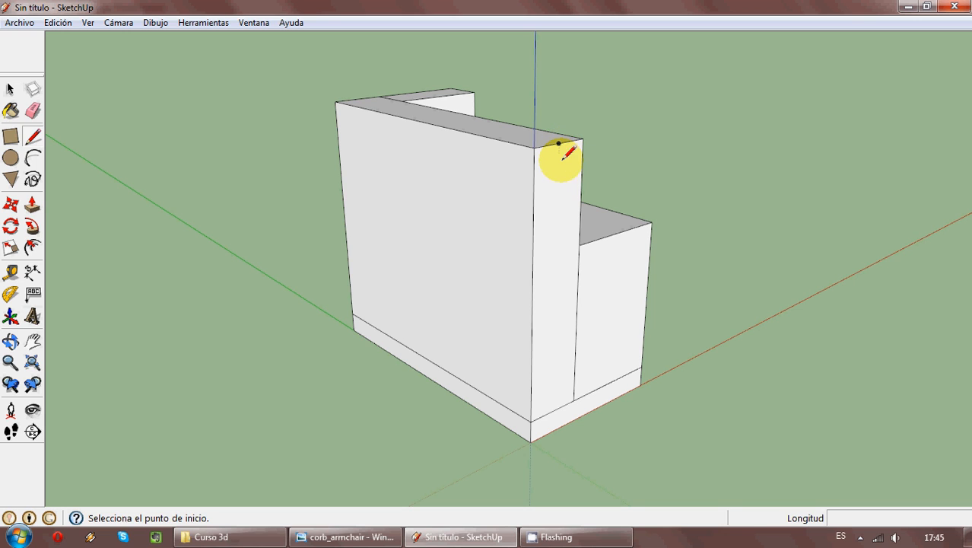
{"action": "left_click", "coordinate": [557, 426]}
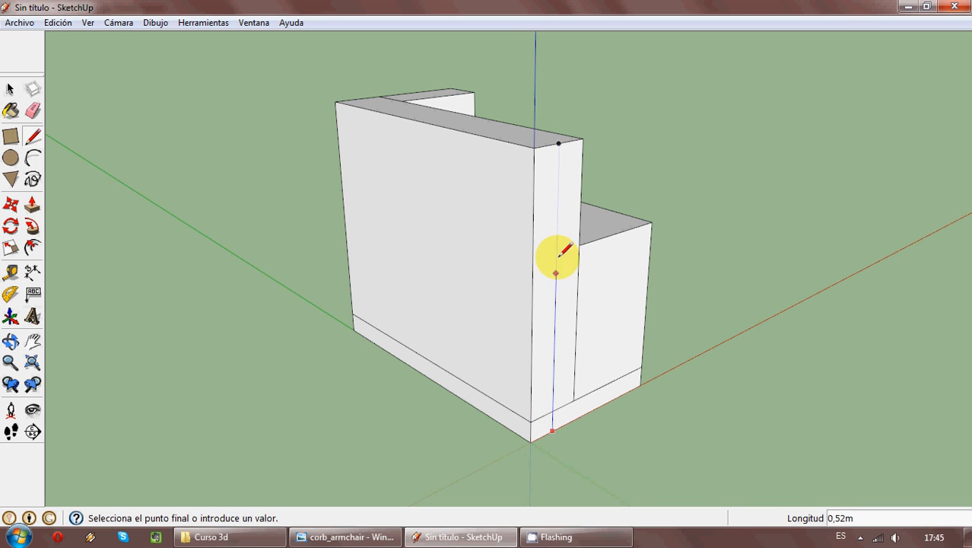
{"action": "left_click", "coordinate": [558, 188]}
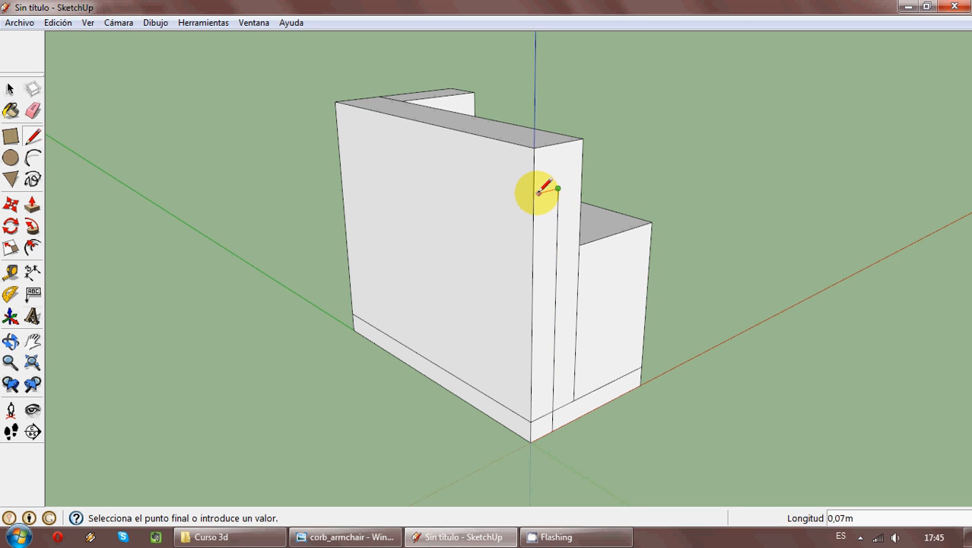
{"action": "left_click", "coordinate": [533, 193]}
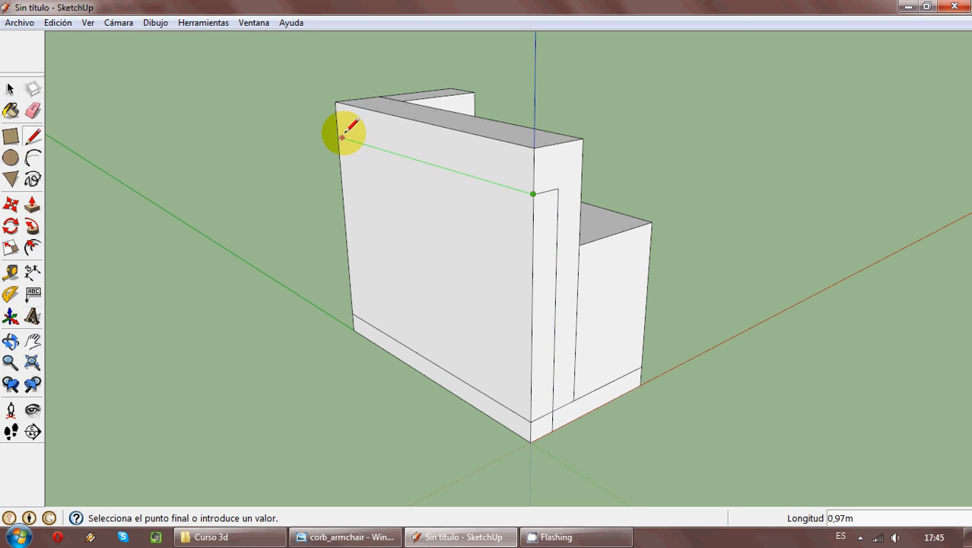
{"action": "mouse_move", "coordinate": [338, 136]}
{"action": "middle_mouse_down"}
{"action": "mouse_move", "coordinate": [452, 267]}
{"action": "mouse_move", "coordinate": [929, 198]}
{"action": "mouse_move", "coordinate": [534, 211]}
{"action": "middle_mouse_up"}
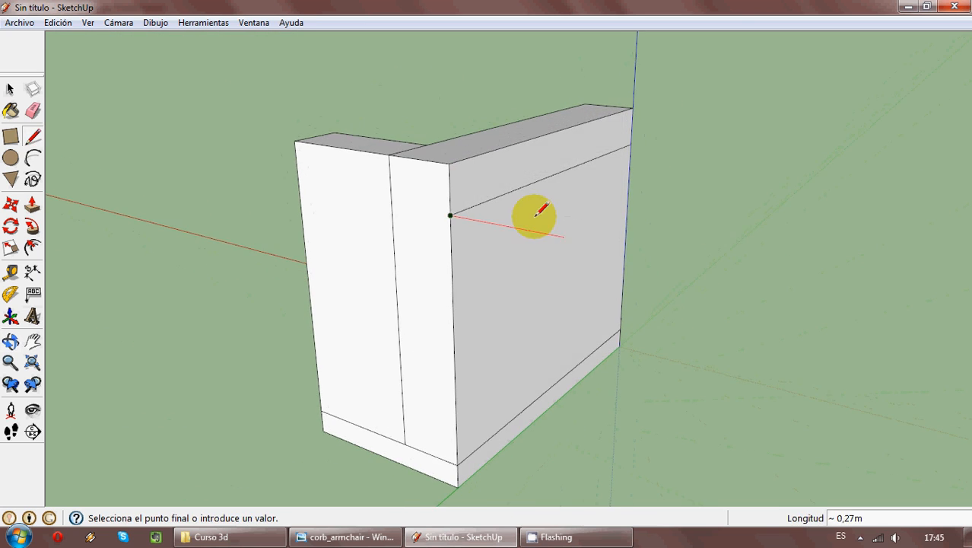
{"action": "mouse_move", "coordinate": [298, 185]}
{"action": "middle_mouse_down"}
{"action": "mouse_move", "coordinate": [560, 245]}
{"action": "mouse_move", "coordinate": [521, 291]}
{"action": "mouse_move", "coordinate": [426, 312]}
{"action": "middle_mouse_up"}
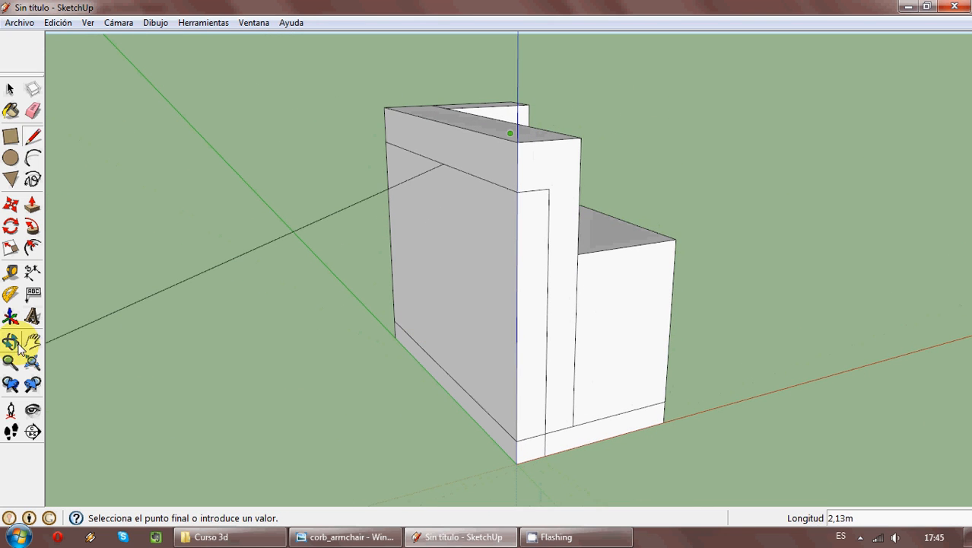
- Draw a circle of 0.02 m radius on the ground in front of the armrest, checking the tube in the reference photo
{"action": "left_click", "coordinate": [11, 157]}
{"action": "mouse_move", "coordinate": [614, 441]}
{"action": "middle_mouse_down"}
{"action": "mouse_move", "coordinate": [654, 478]}
{"action": "mouse_move", "coordinate": [620, 449]}
{"action": "middle_mouse_up"}
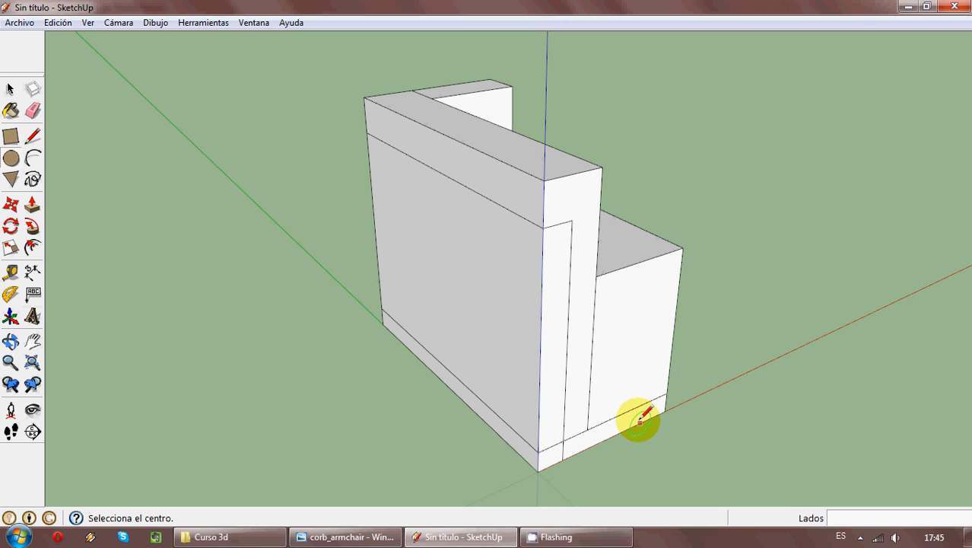
{"action": "middle_click_drag", "start_coordinate": [594, 383], "coordinate": [636, 409]}
{"action": "middle_click_drag", "start_coordinate": [651, 448], "coordinate": [527, 321], "text": "shift"}
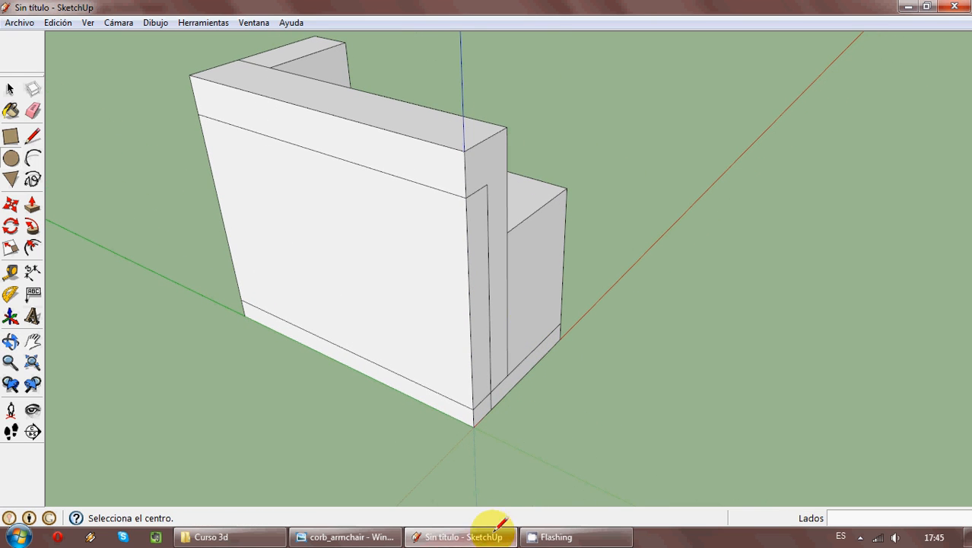
{"action": "mouse_move", "coordinate": [492, 532]}
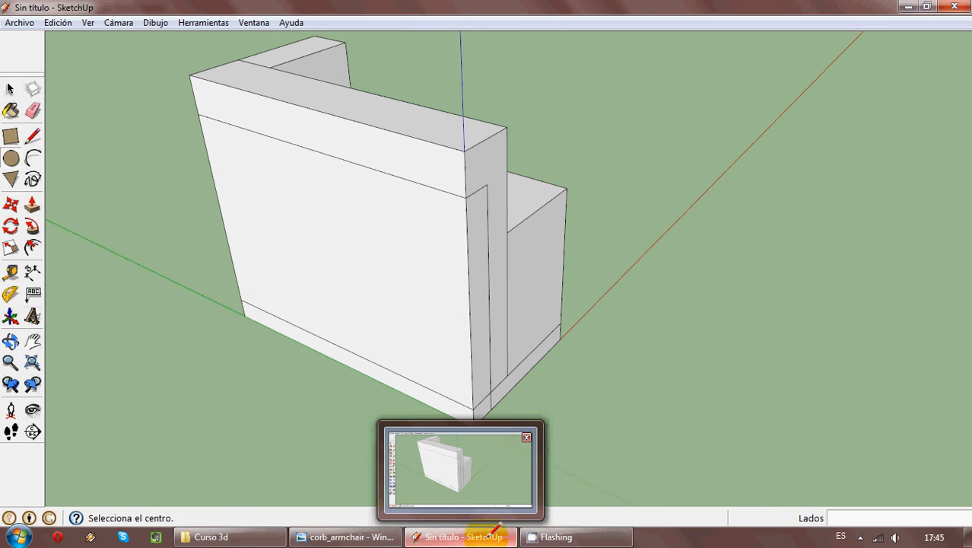
{"action": "left_click", "coordinate": [501, 530]}
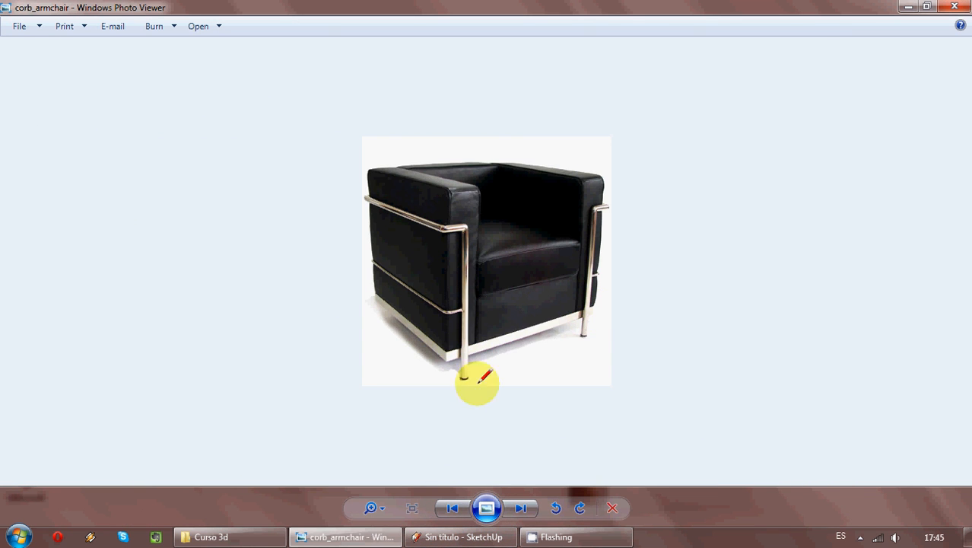
{"action": "mouse_move", "coordinate": [455, 527]}
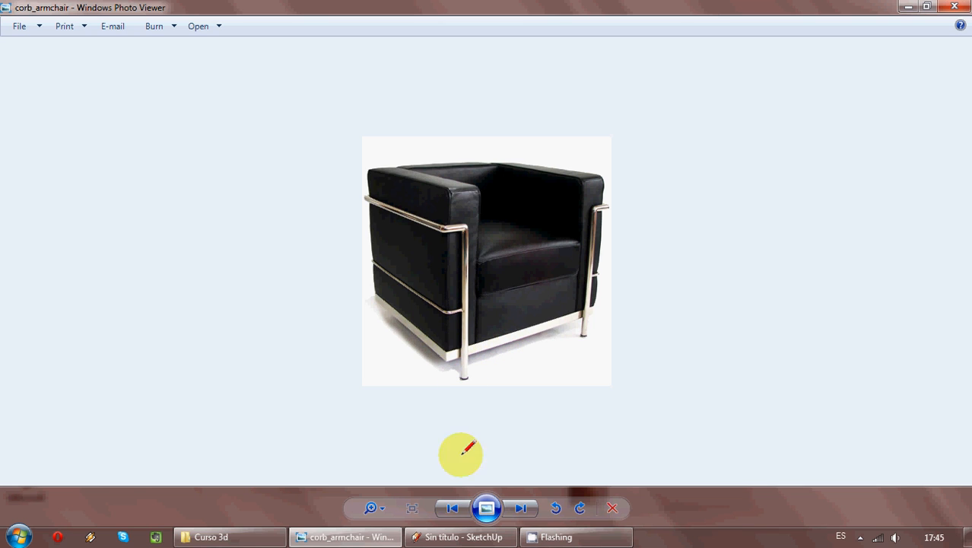
{"action": "left_click", "coordinate": [468, 537]}
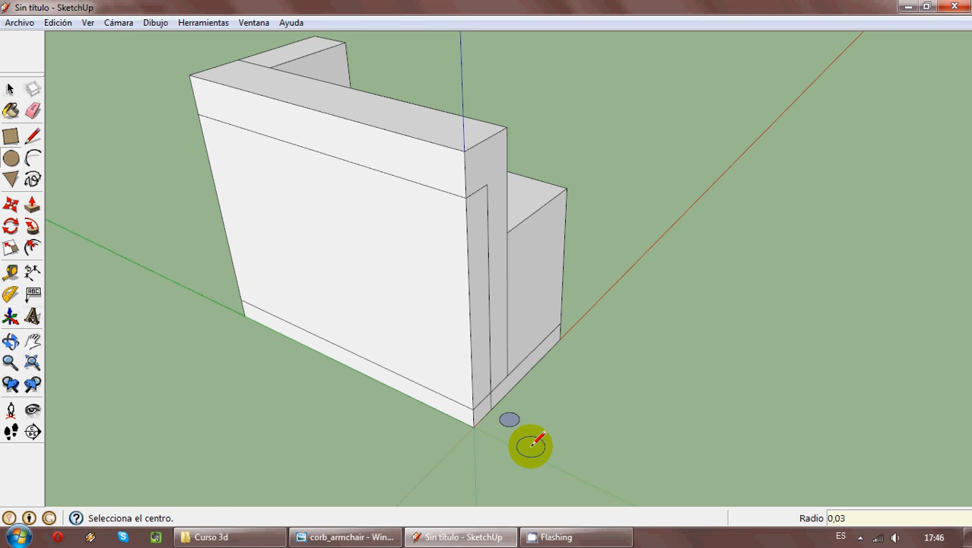
{"action": "left_click", "coordinate": [531, 423]}
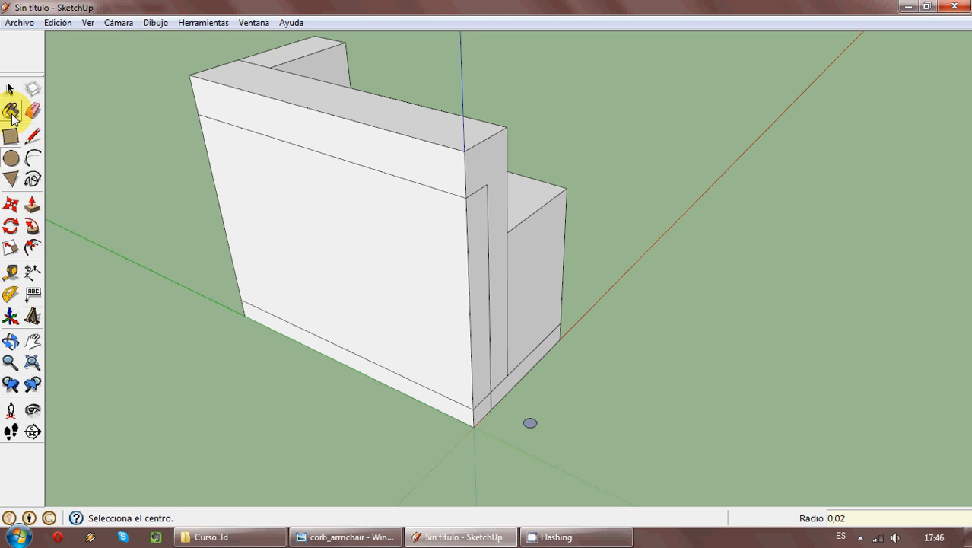
- Select the small circle and move it by its rim onto the lower end of the traced frame path at the slab's base
{"action": "left_click", "coordinate": [10, 89]}
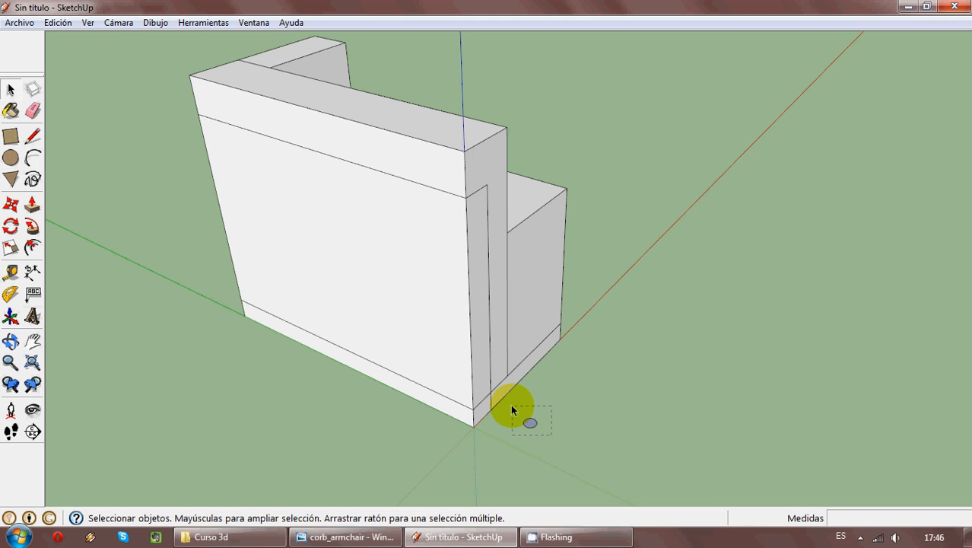
{"action": "left_click", "coordinate": [10, 204]}
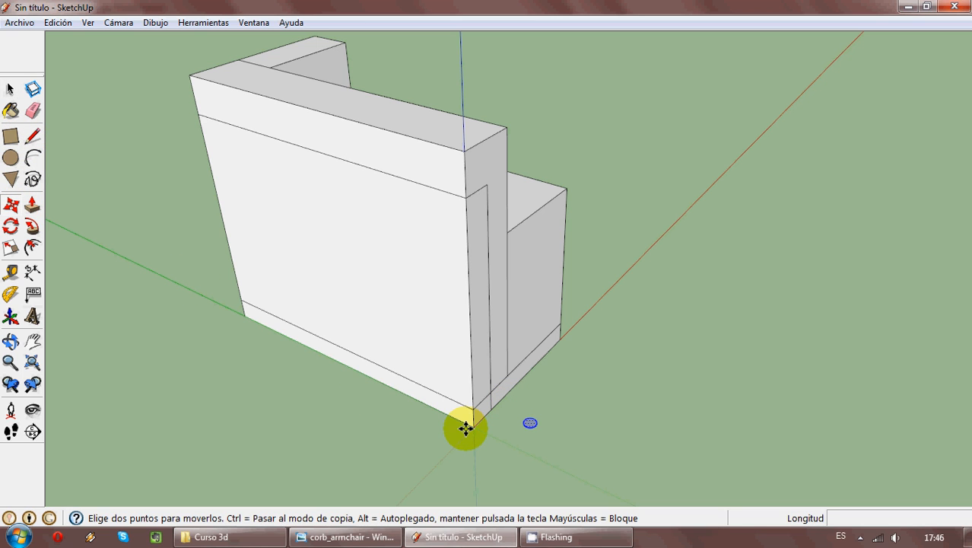
{"action": "scroll", "coordinate": [527, 432], "scroll_direction": "up", "scroll_amount": 4}
{"action": "scroll", "coordinate": [537, 410], "scroll_direction": "up", "scroll_amount": 2}
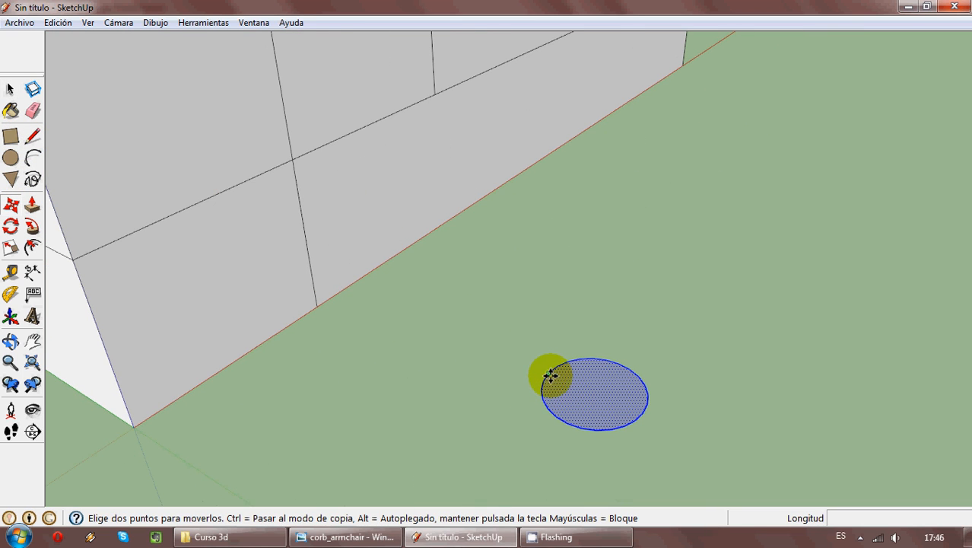
{"action": "left_click", "coordinate": [550, 376]}
{"action": "left_click", "coordinate": [318, 305]}
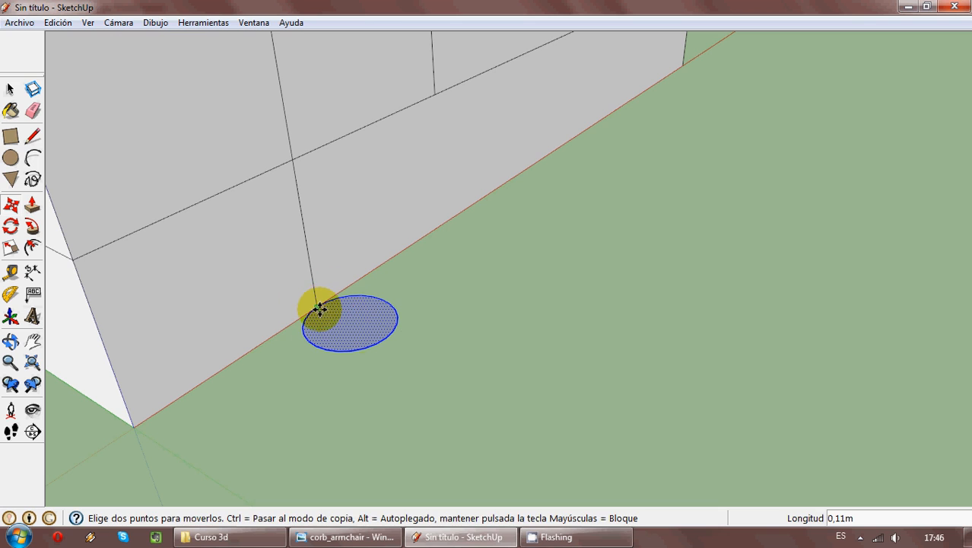
{"action": "scroll", "coordinate": [504, 354], "scroll_direction": "down", "scroll_amount": 5}
{"action": "scroll", "coordinate": [502, 344], "scroll_direction": "down", "scroll_amount": 1}
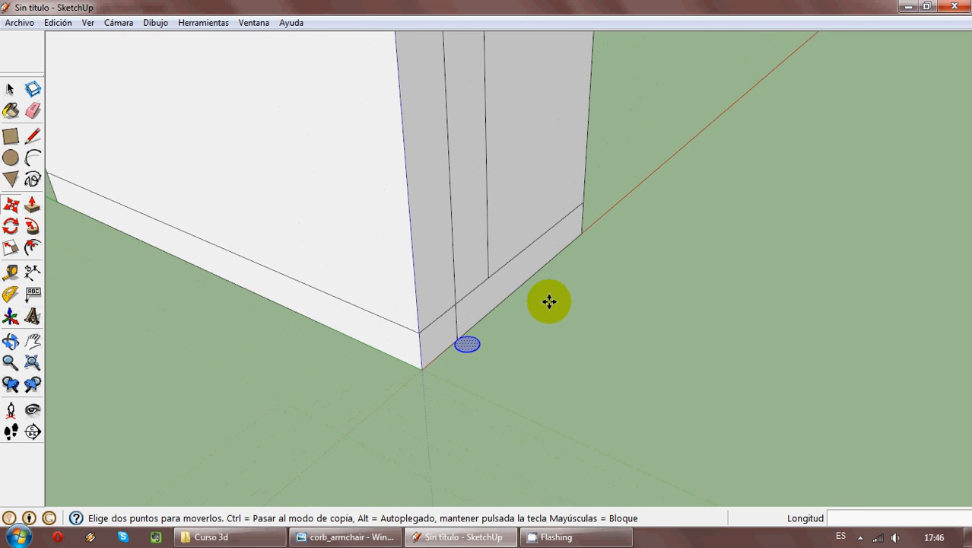
- Sweep the circle with Follow Me up the armrest's front, across to the outer side, and around the back to its far edge
{"action": "middle_click_drag", "start_coordinate": [567, 251], "coordinate": [586, 277]}
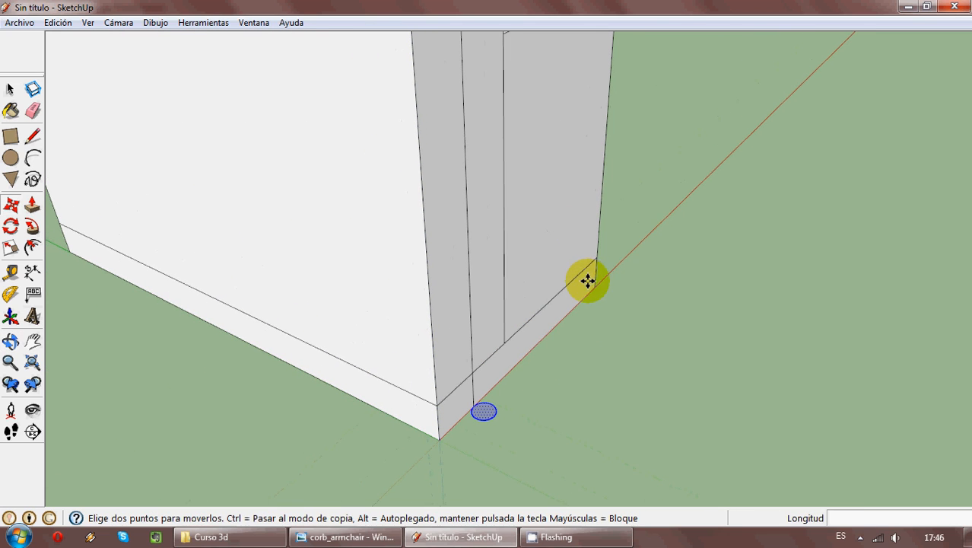
{"action": "left_click", "coordinate": [32, 231]}
{"action": "middle_click_drag", "start_coordinate": [556, 291], "coordinate": [512, 402]}
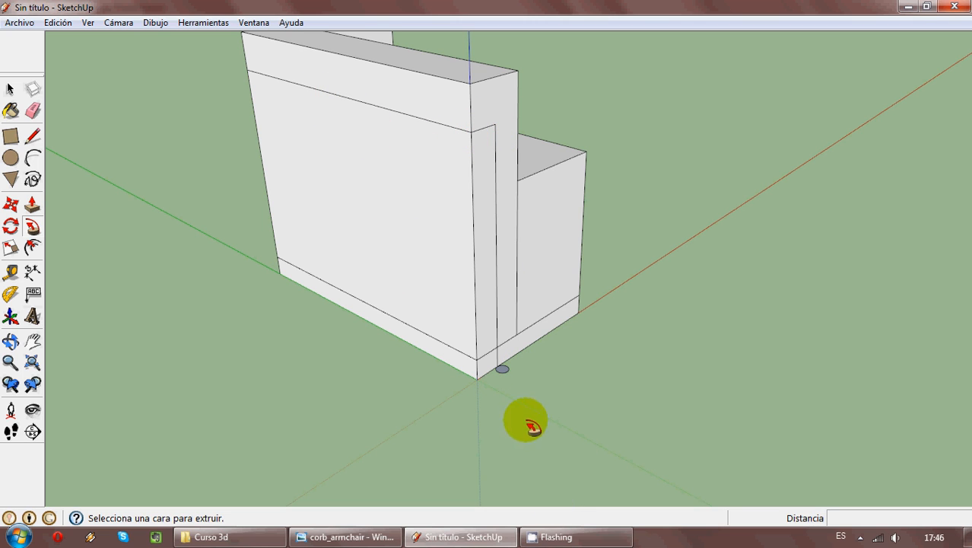
{"action": "scroll", "coordinate": [501, 147], "scroll_direction": "up", "scroll_amount": 2}
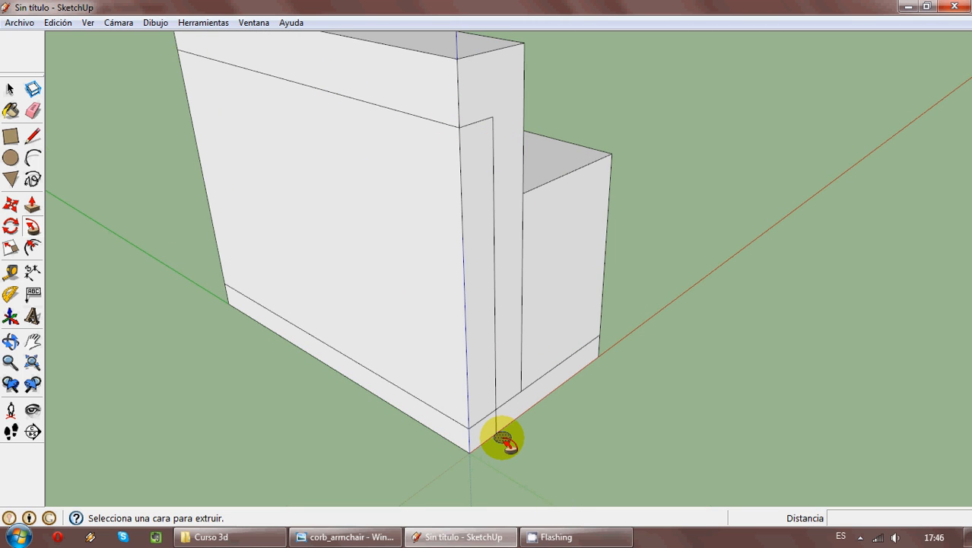
{"action": "double_click", "coordinate": [503, 440]}
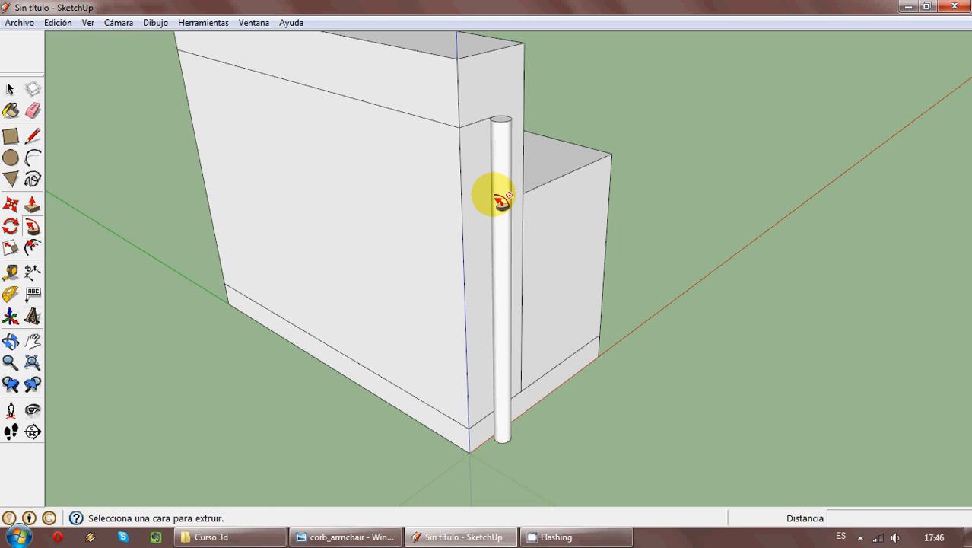
{"action": "key", "text": "ctrl+z"}
{"action": "scroll", "coordinate": [502, 438], "scroll_direction": "up", "scroll_amount": 2}
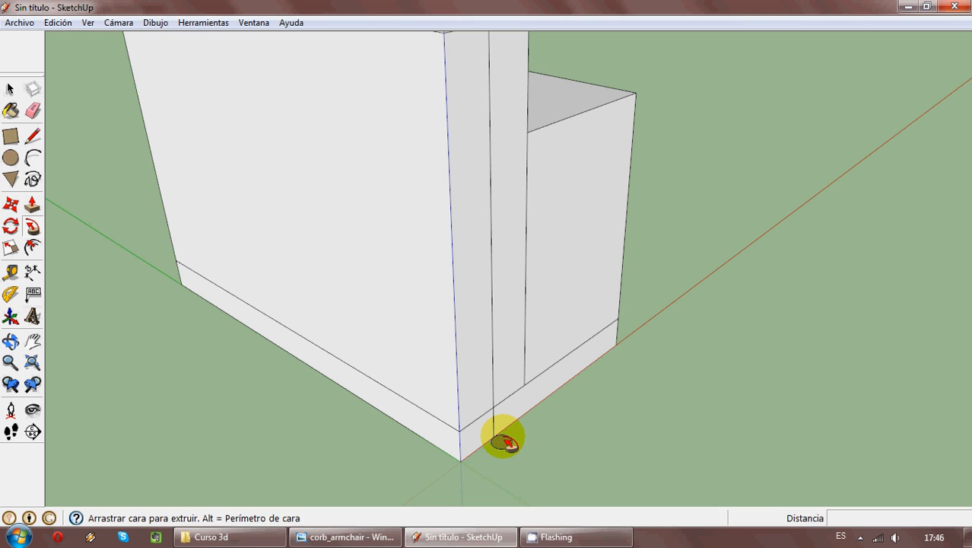
{"action": "left_click", "coordinate": [503, 437]}
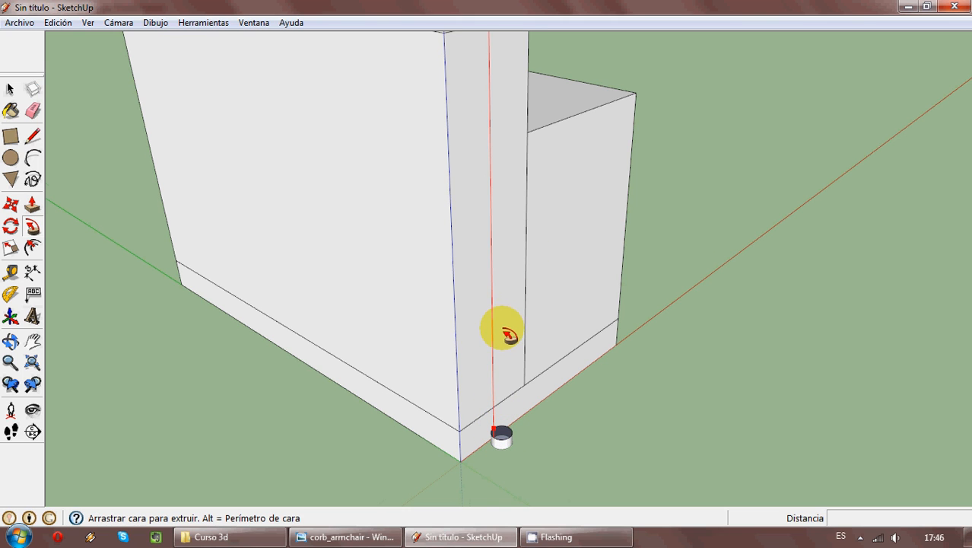
{"action": "scroll", "coordinate": [502, 326], "scroll_direction": "down", "scroll_amount": 2}
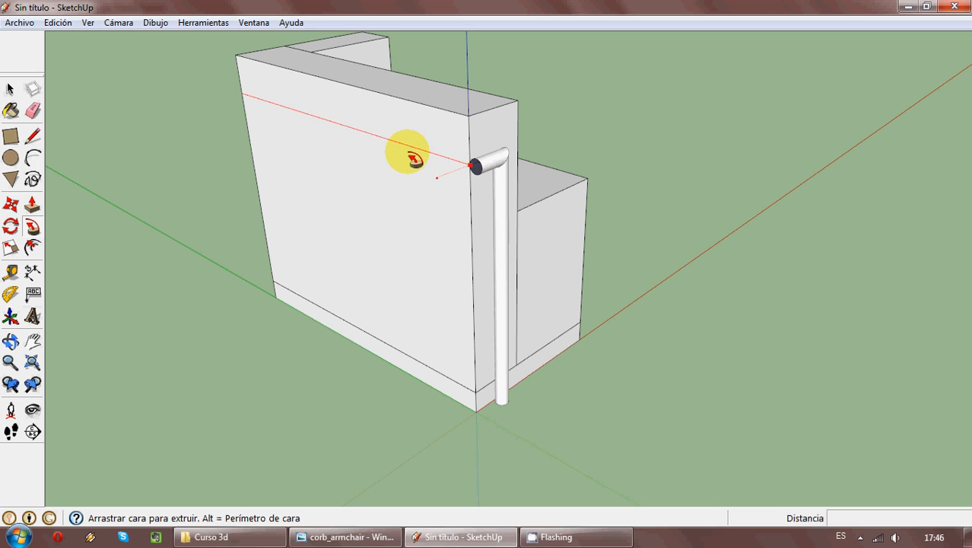
{"action": "middle_click_drag", "start_coordinate": [282, 109], "coordinate": [748, 139]}
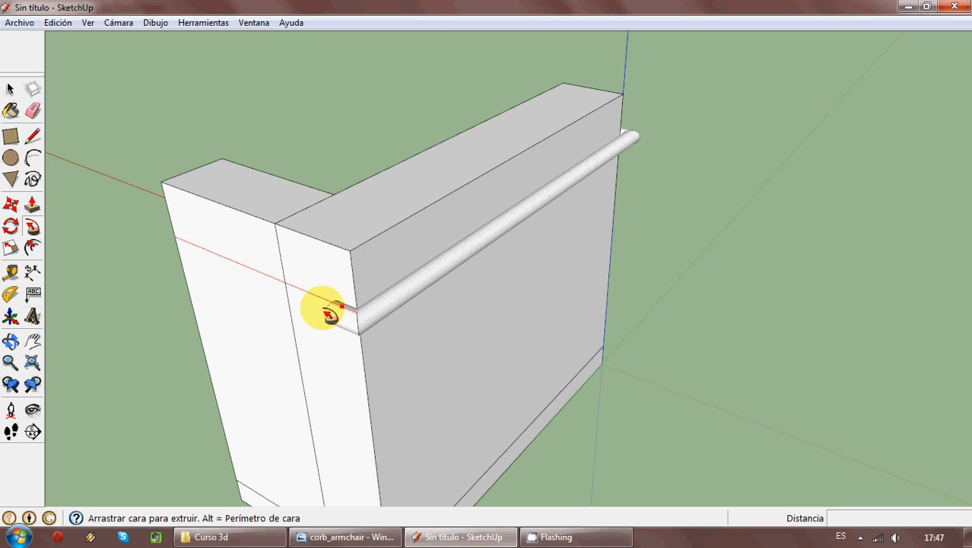
{"action": "left_click", "coordinate": [177, 242]}
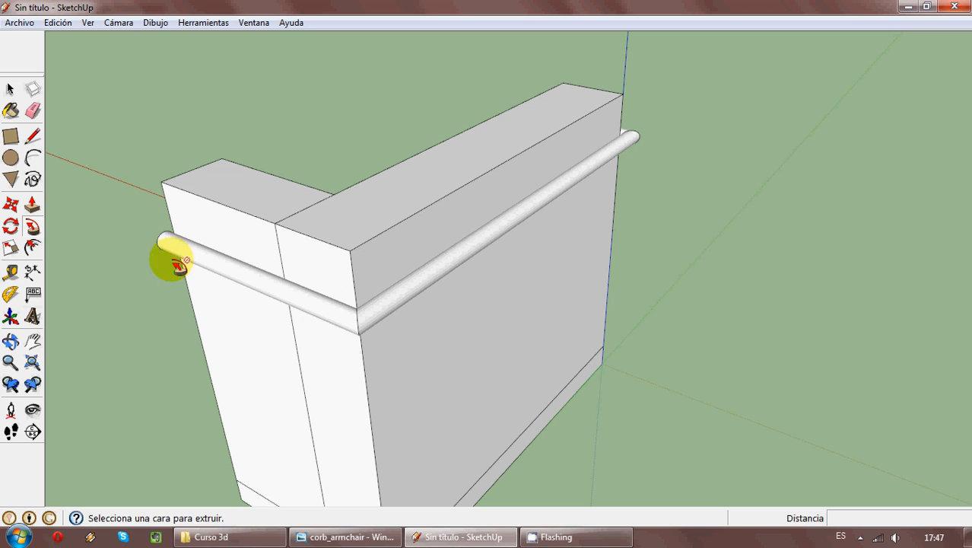
- Check the lower rail in the reference photo, and trace a horizontal line below the tube along the armrest's outer side and across the back
{"action": "middle_click_drag", "start_coordinate": [168, 260], "coordinate": [445, 163]}
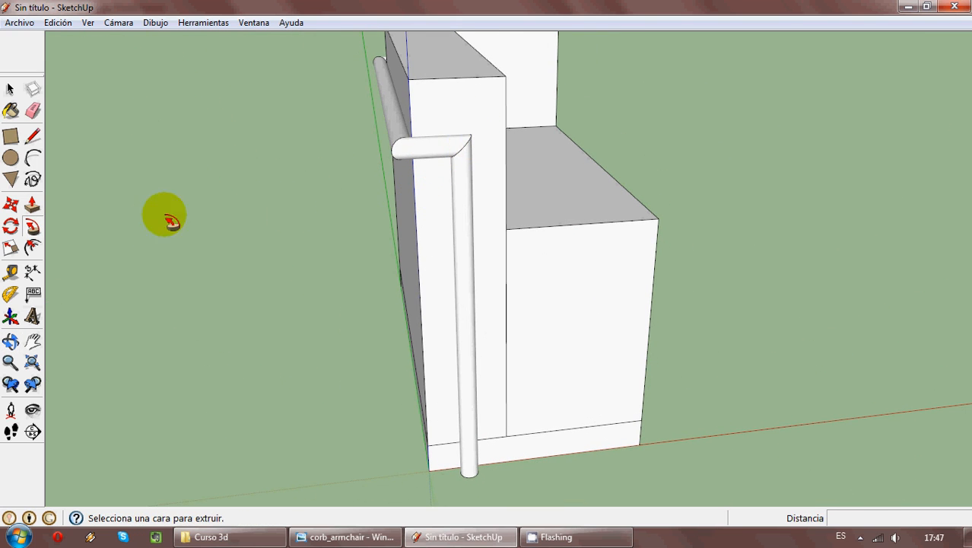
{"action": "middle_click_drag", "start_coordinate": [313, 247], "coordinate": [430, 266]}
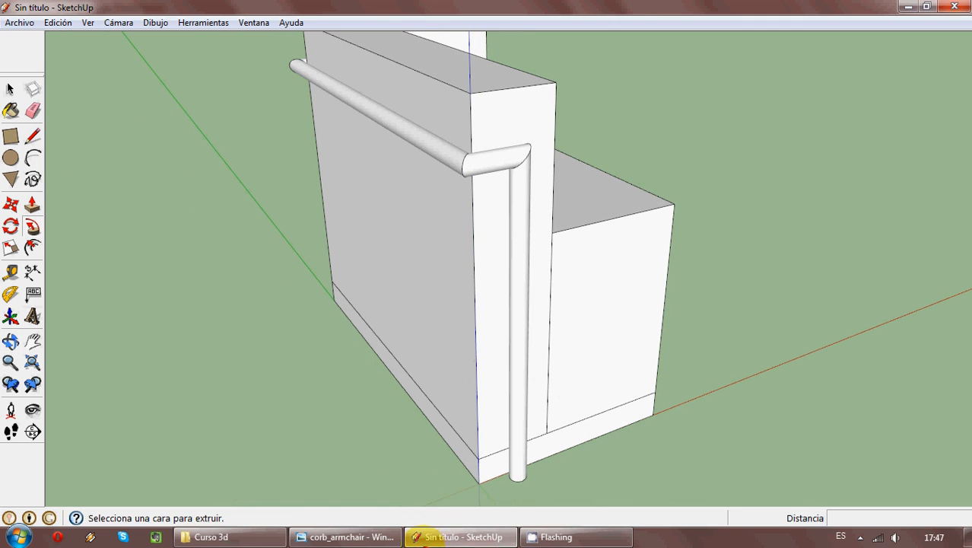
{"action": "left_click", "coordinate": [373, 536]}
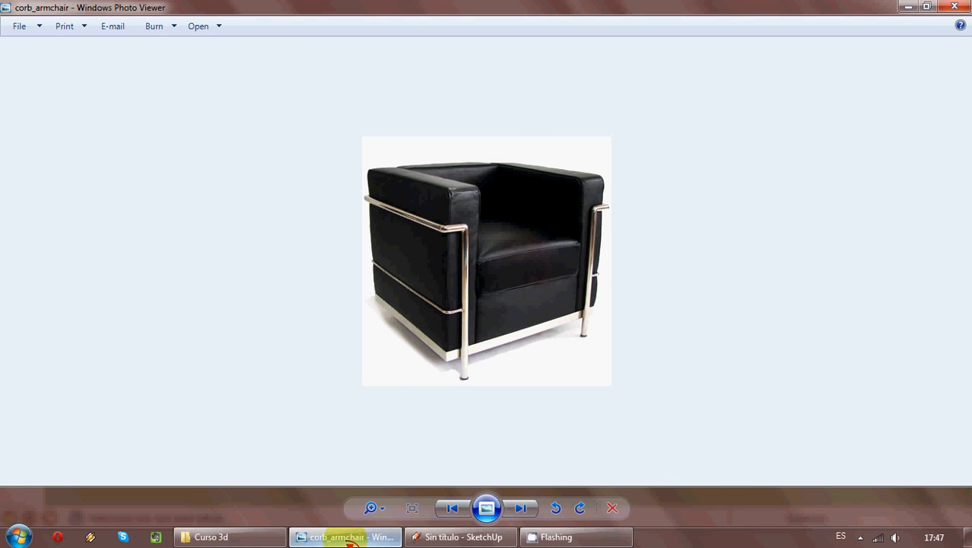
{"action": "left_click", "coordinate": [349, 537]}
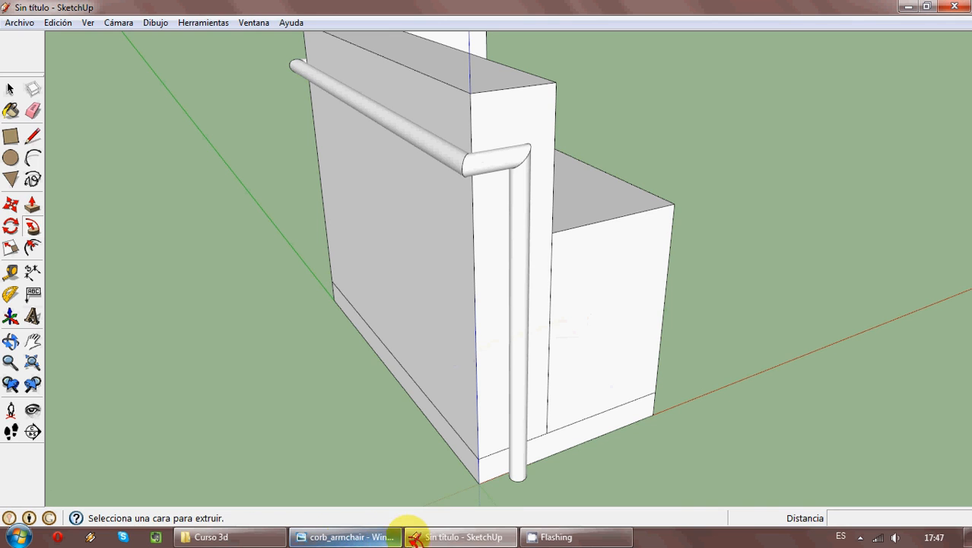
{"action": "left_click", "coordinate": [34, 138]}
{"action": "middle_click_drag", "start_coordinate": [519, 326], "coordinate": [440, 296]}
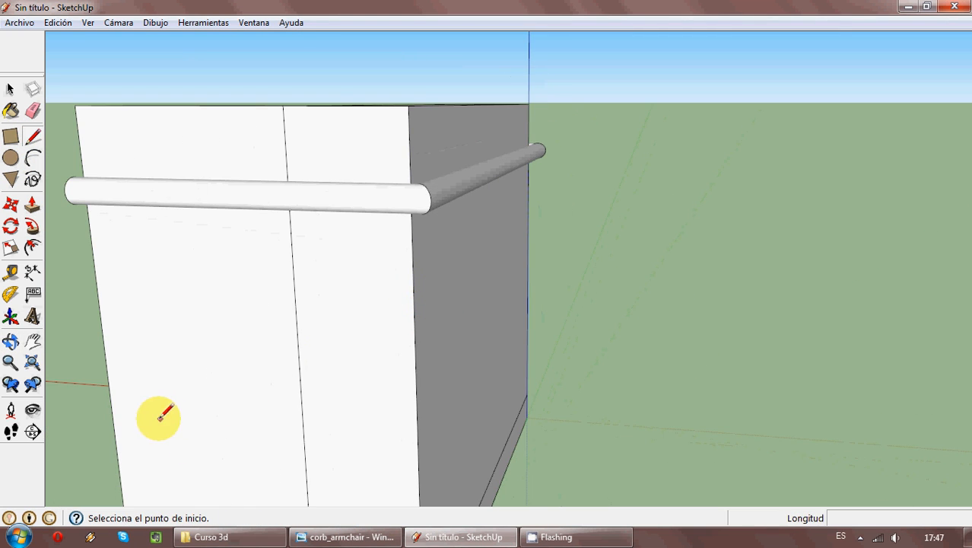
{"action": "scroll", "coordinate": [391, 378], "scroll_direction": "down", "scroll_amount": 3}
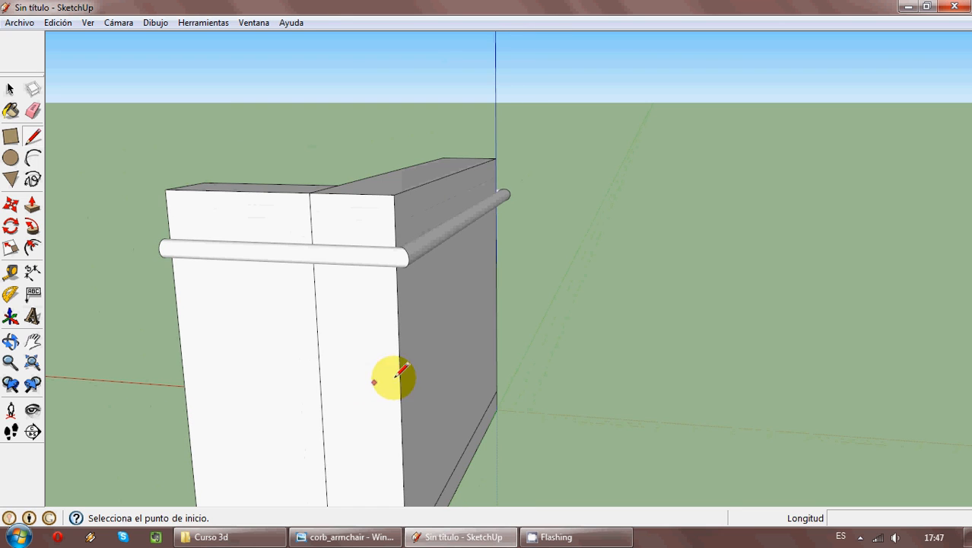
{"action": "mouse_move", "coordinate": [498, 344]}
{"action": "middle_mouse_down"}
{"action": "mouse_move", "coordinate": [282, 420]}
{"action": "mouse_move", "coordinate": [4, 312]}
{"action": "mouse_move", "coordinate": [44, 347]}
{"action": "mouse_move", "coordinate": [423, 321]}
{"action": "mouse_move", "coordinate": [564, 344]}
{"action": "middle_mouse_up"}
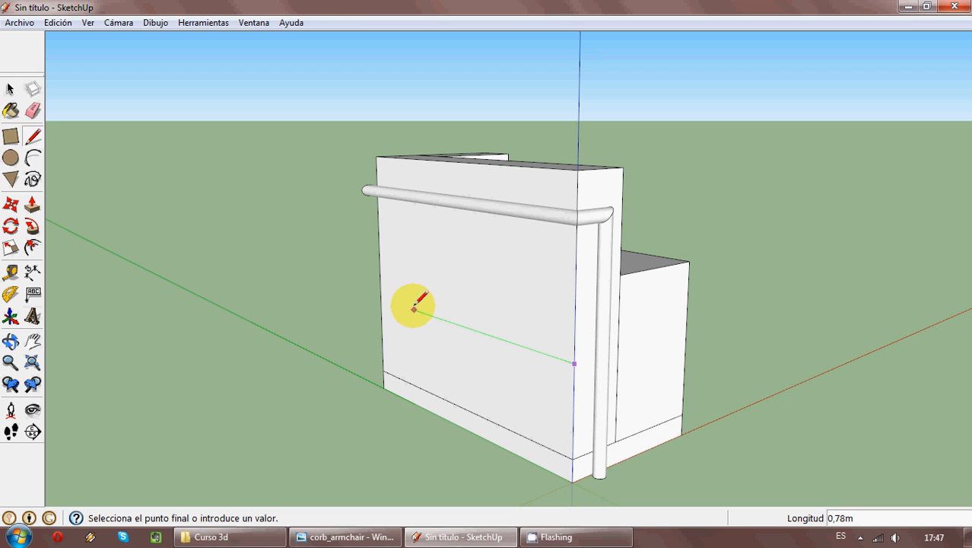
{"action": "left_click", "coordinate": [380, 298]}
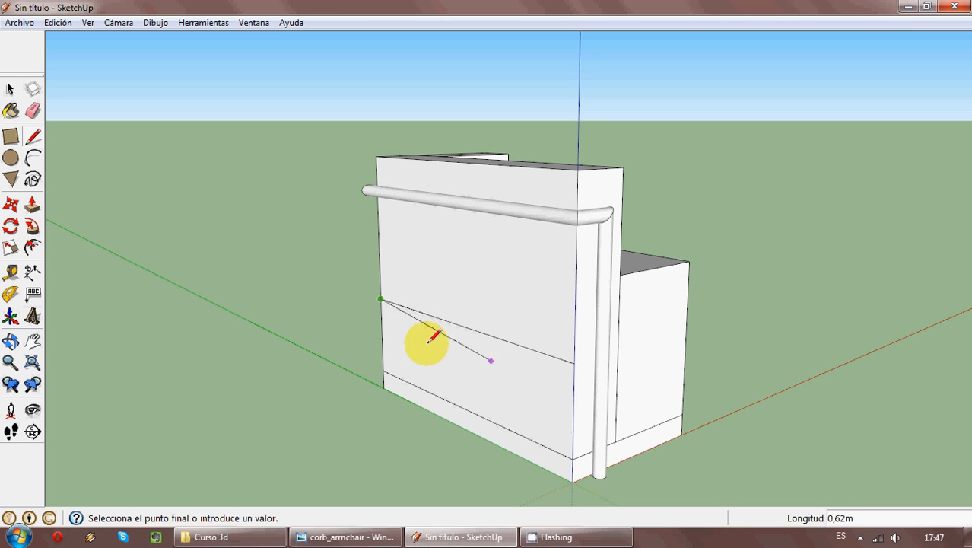
{"action": "mouse_move", "coordinate": [321, 330]}
{"action": "middle_mouse_down"}
{"action": "mouse_move", "coordinate": [795, 338]}
{"action": "mouse_move", "coordinate": [384, 427]}
{"action": "middle_mouse_up"}
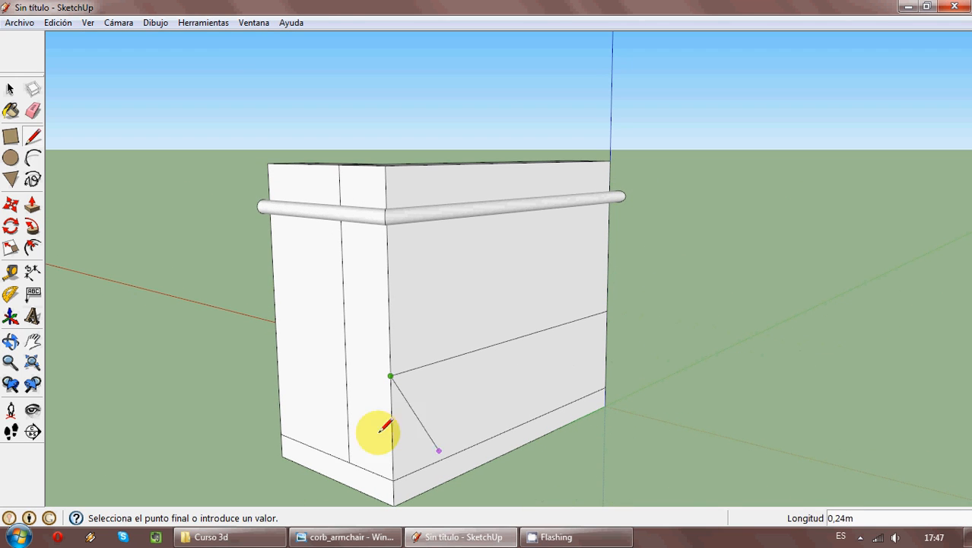
{"action": "left_click", "coordinate": [278, 342]}
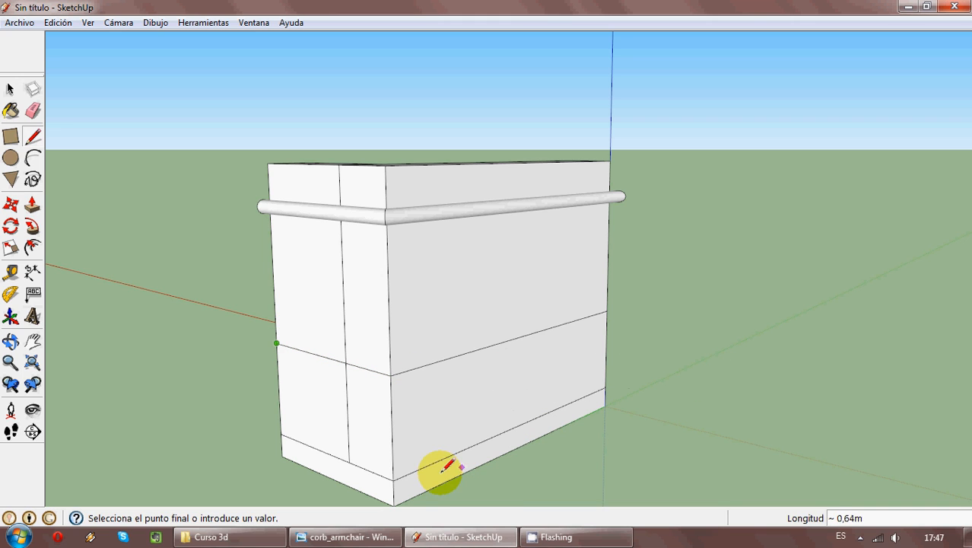
{"action": "key", "text": "Escape"}
- Extend the lower rail line across the armrest's front to the vertical tube, and delete the stray segment beyond the tube
{"action": "middle_click_drag", "start_coordinate": [575, 379], "coordinate": [17, 427]}
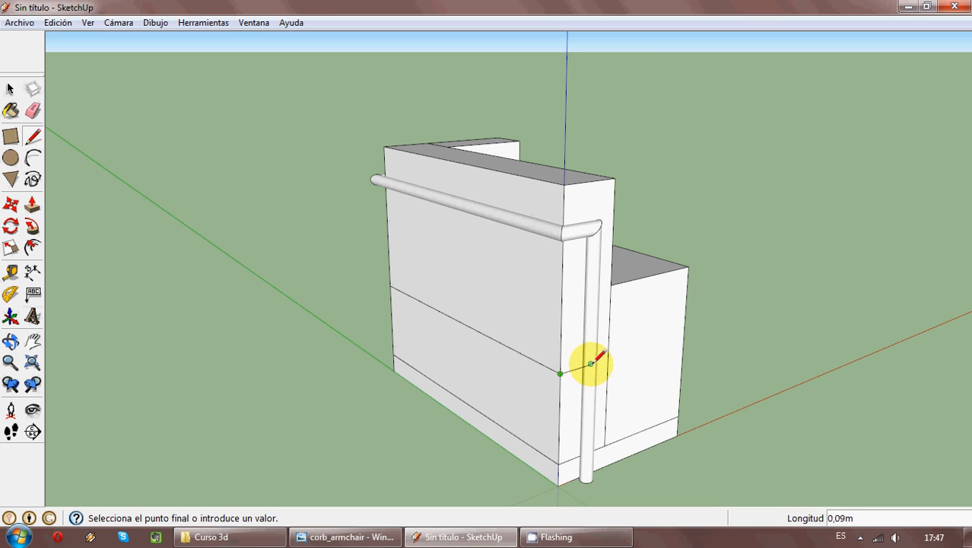
{"action": "mouse_move", "coordinate": [592, 363]}
{"action": "middle_mouse_down"}
{"action": "mouse_move", "coordinate": [495, 374]}
{"action": "mouse_move", "coordinate": [570, 373]}
{"action": "middle_mouse_up"}
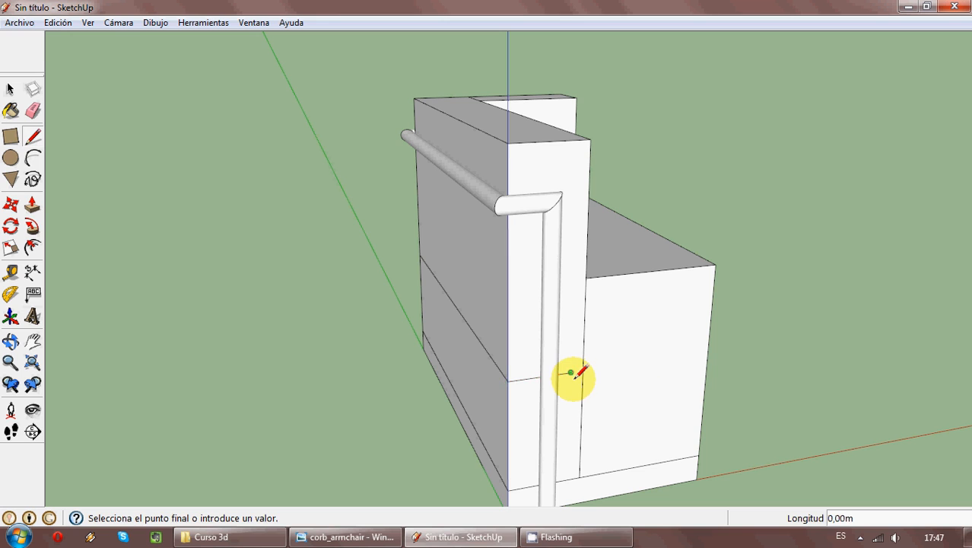
{"action": "left_click", "coordinate": [11, 90]}
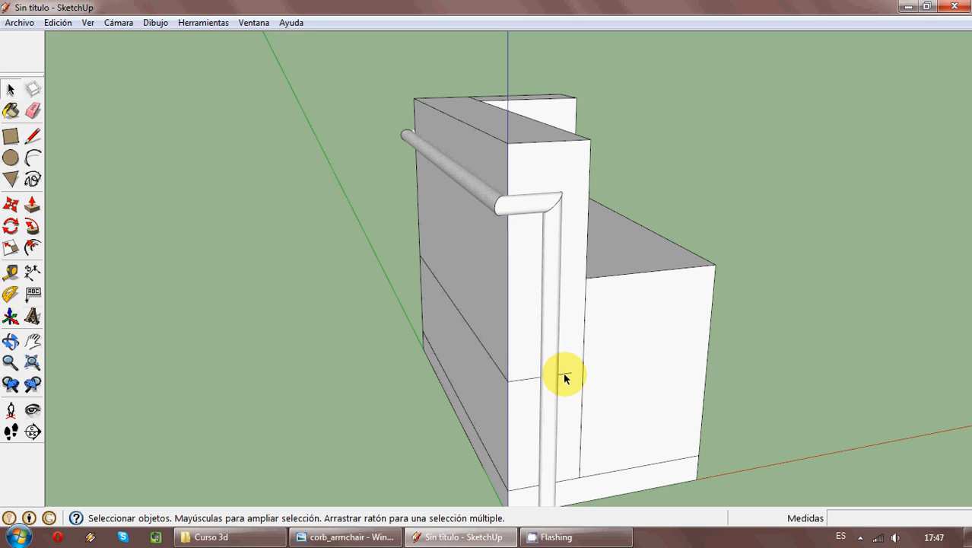
{"action": "middle_click_drag", "start_coordinate": [436, 393], "coordinate": [493, 404]}
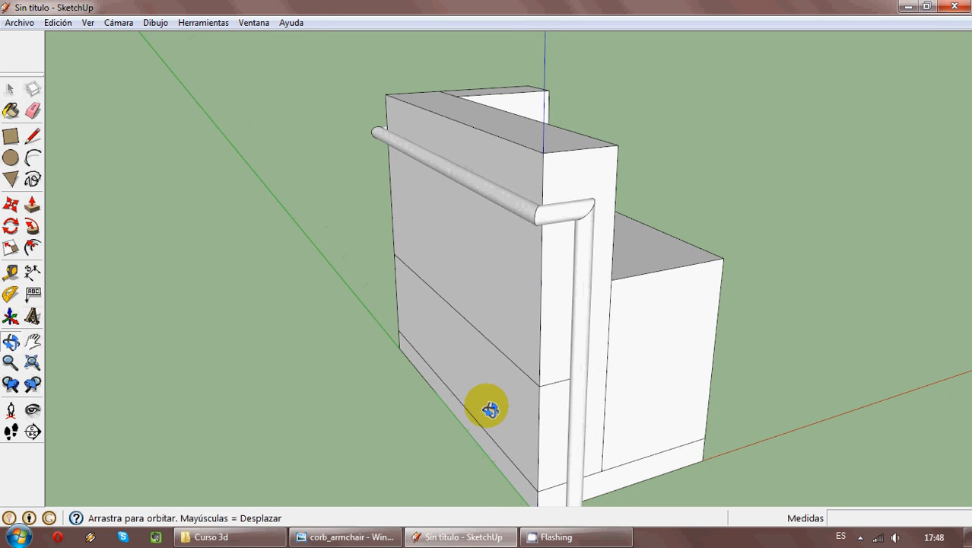
- Draw a vertical circle of 0.01 m radius beside the back's inner edge, aligned with the end of the lower rail line
{"action": "middle_click_drag", "start_coordinate": [379, 396], "coordinate": [54, 185]}
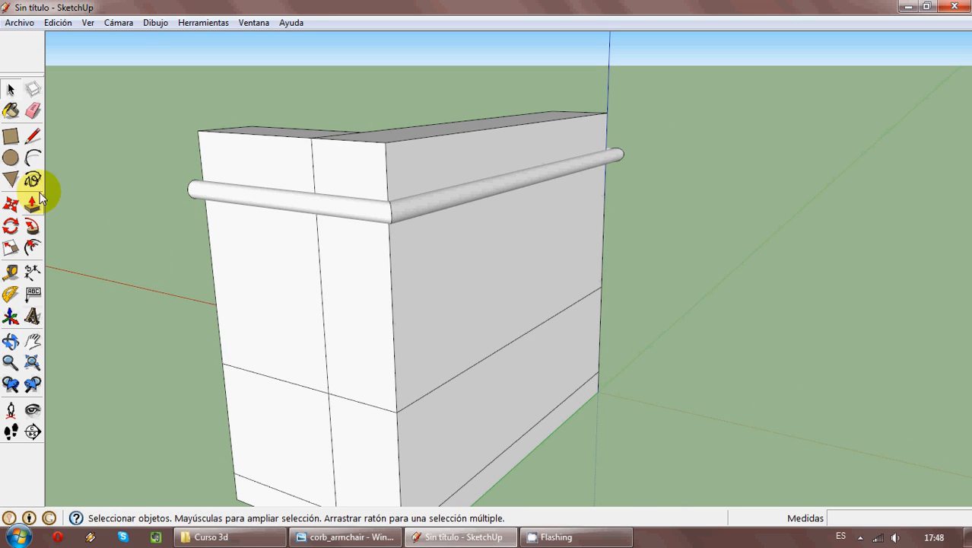
{"action": "left_click", "coordinate": [11, 158]}
{"action": "scroll", "coordinate": [184, 406], "scroll_direction": "up", "scroll_amount": 6}
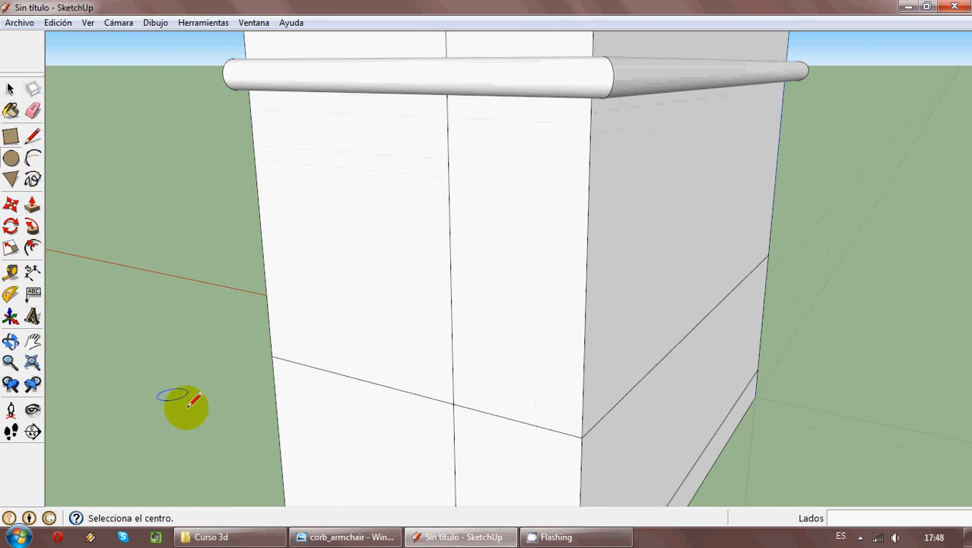
{"action": "middle_click_drag", "start_coordinate": [257, 382], "coordinate": [881, 401]}
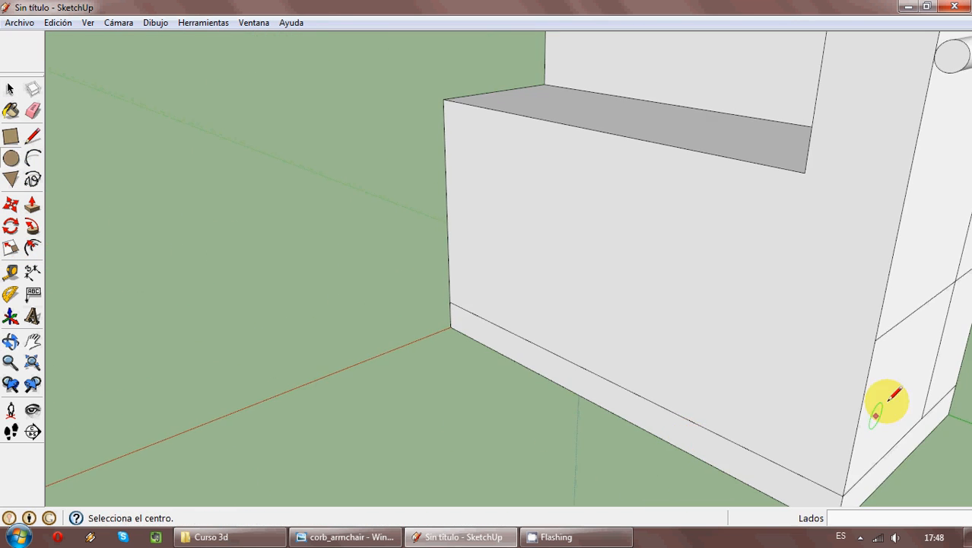
{"action": "left_click", "coordinate": [874, 340]}
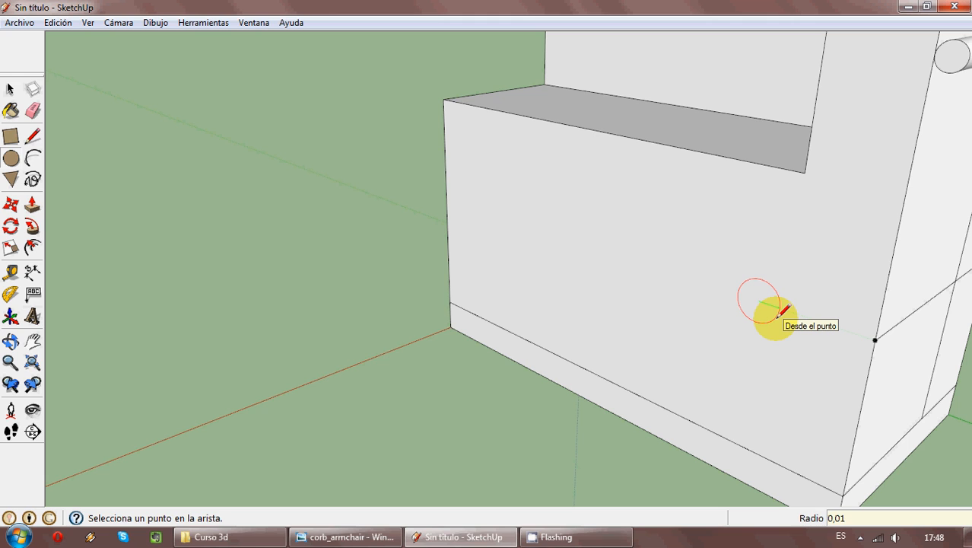
{"action": "scroll", "coordinate": [787, 316], "scroll_direction": "up", "scroll_amount": 2}
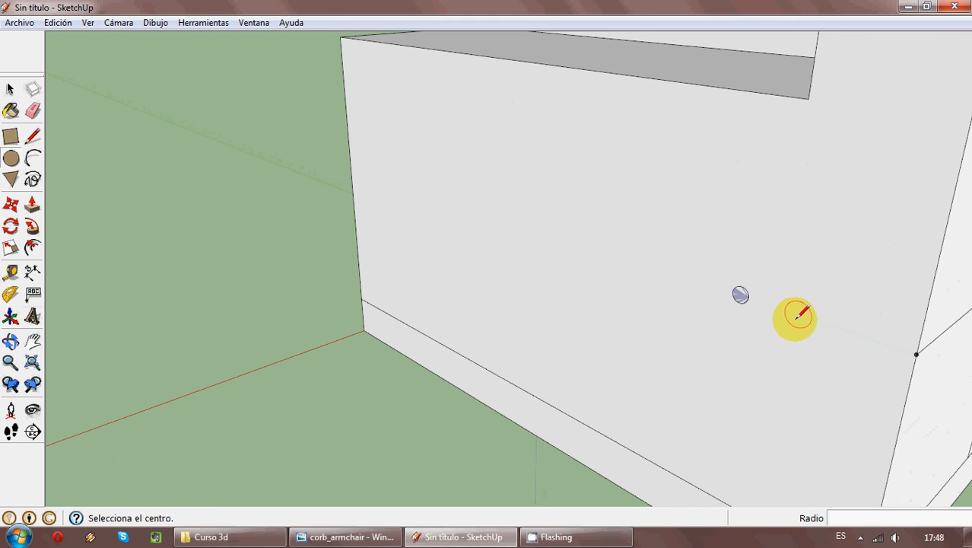
- Move the small circle by its rim onto the end of the lower rail line at the back's edge
{"action": "left_click", "coordinate": [10, 89]}
{"action": "left_click", "coordinate": [10, 205]}
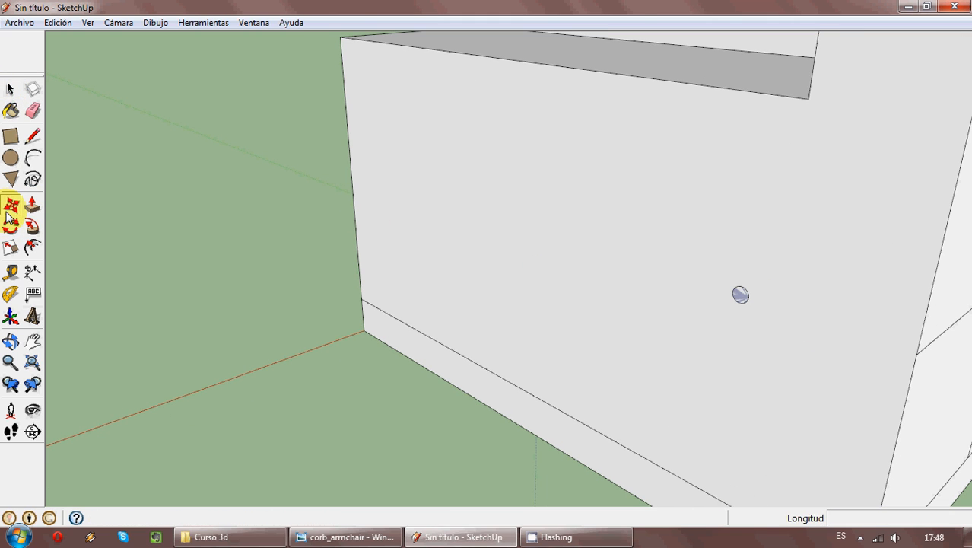
{"action": "middle_click_drag", "start_coordinate": [690, 295], "coordinate": [735, 311]}
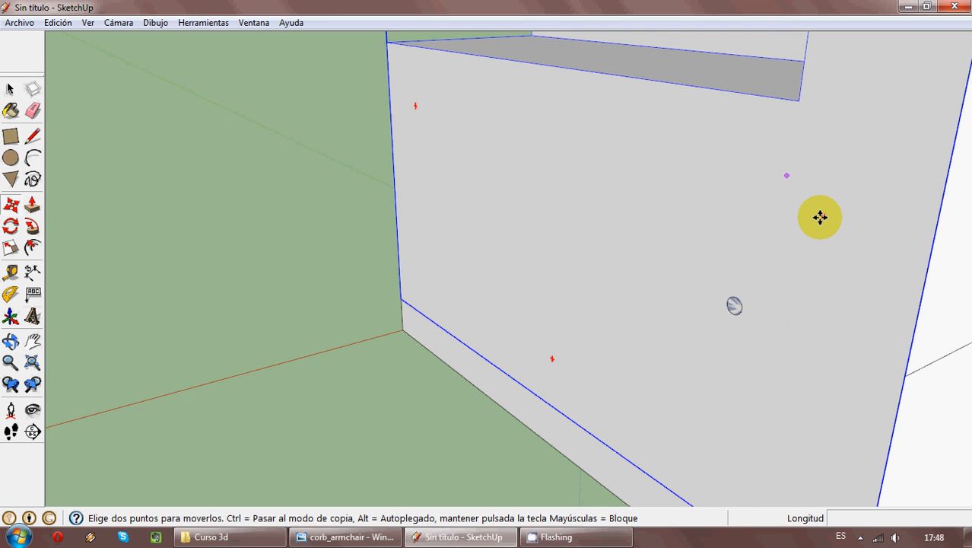
{"action": "scroll", "coordinate": [471, 225], "scroll_direction": "down", "scroll_amount": 2}
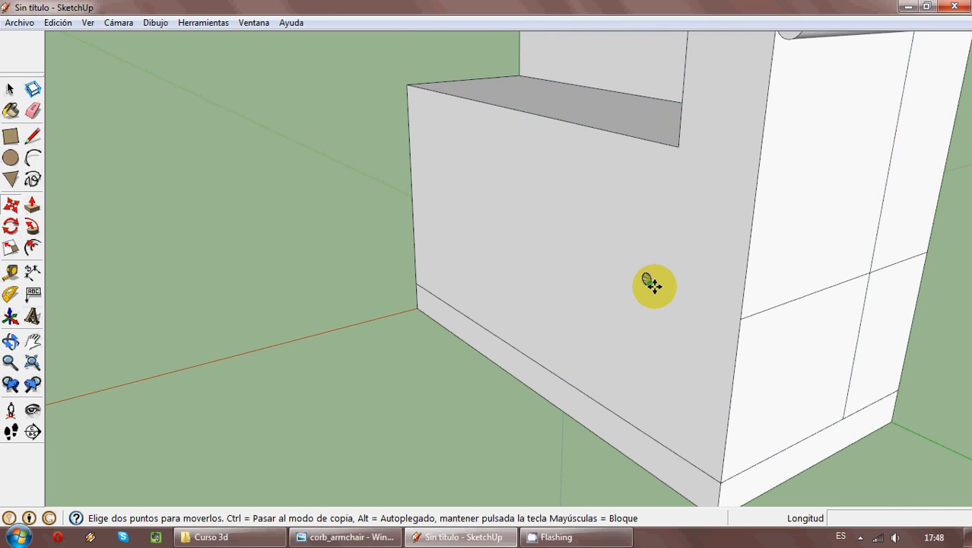
{"action": "scroll", "coordinate": [649, 276], "scroll_direction": "up", "scroll_amount": 2}
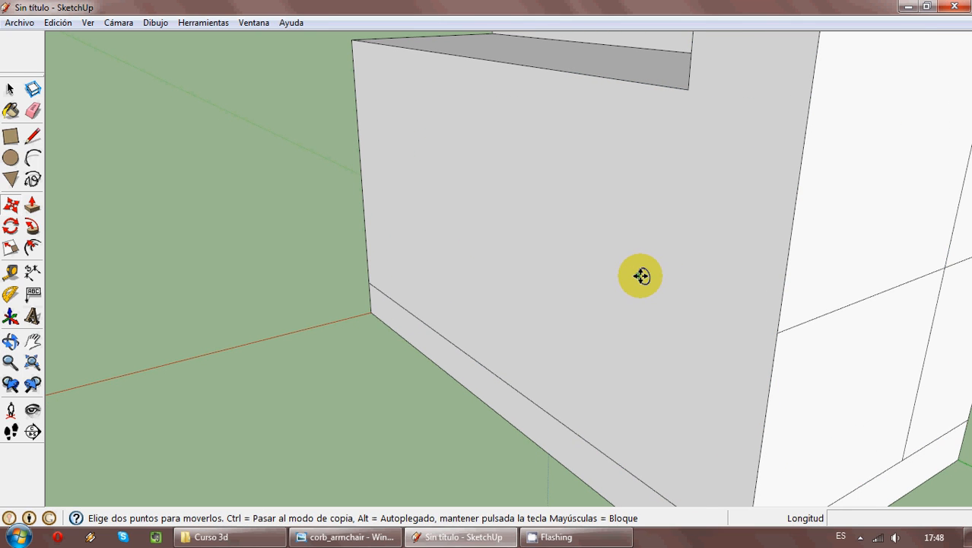
{"action": "left_click", "coordinate": [642, 276]}
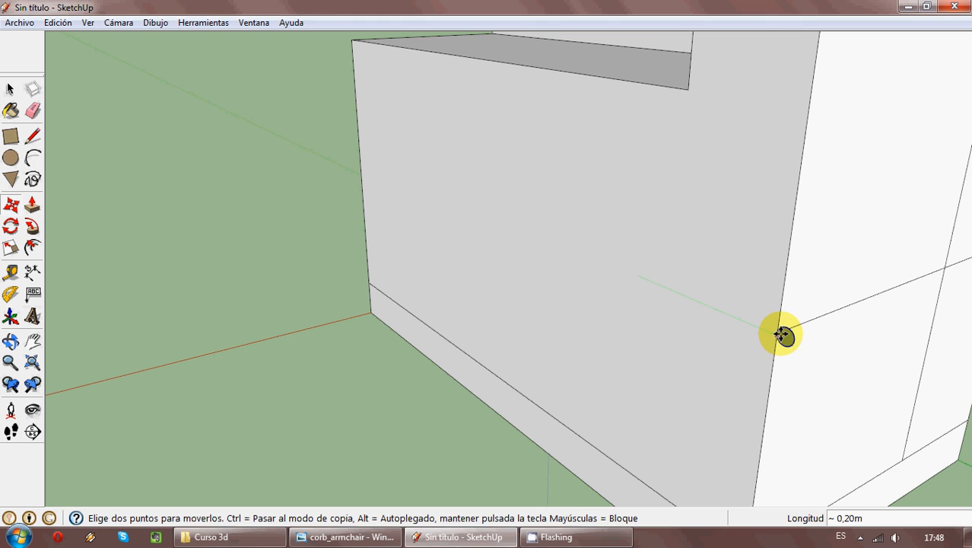
{"action": "scroll", "coordinate": [788, 339], "scroll_direction": "up", "scroll_amount": 1}
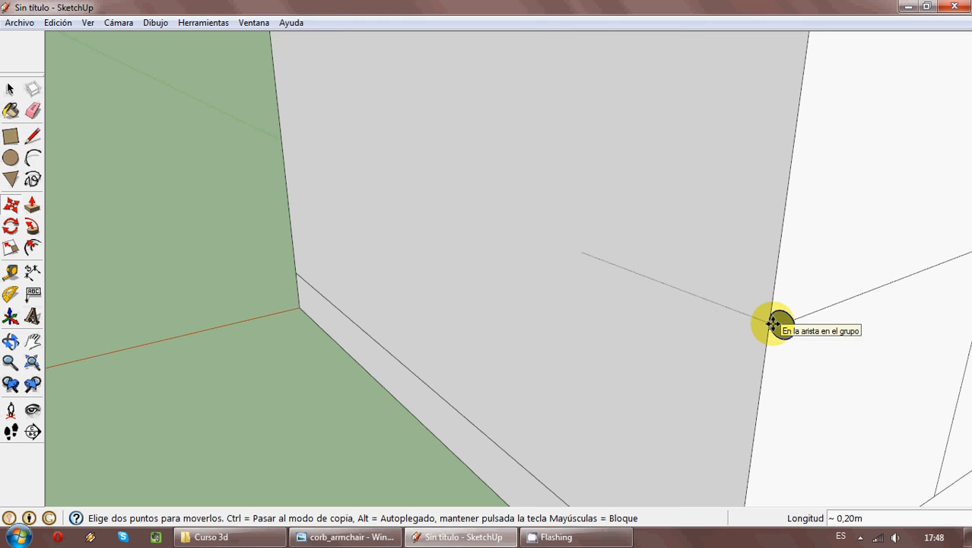
{"action": "scroll", "coordinate": [787, 341], "scroll_direction": "up", "scroll_amount": 2}
{"action": "scroll", "coordinate": [785, 341], "scroll_direction": "up", "scroll_amount": 1}
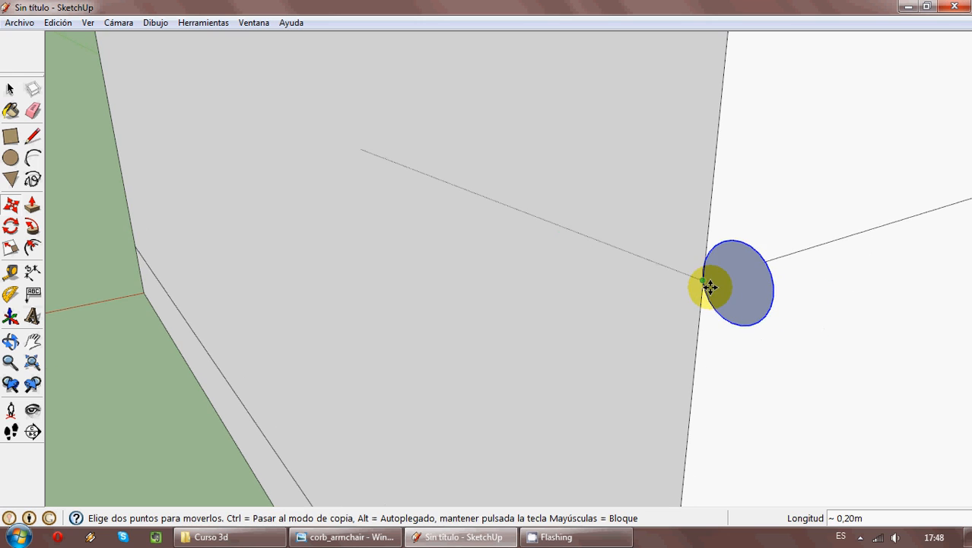
{"action": "left_click", "coordinate": [709, 284]}
- Sweep the small circle with Follow Me along the lower rail line across the back, the outer side and the front to the vertical tube
{"action": "scroll", "coordinate": [479, 315], "scroll_direction": "down", "scroll_amount": 3}
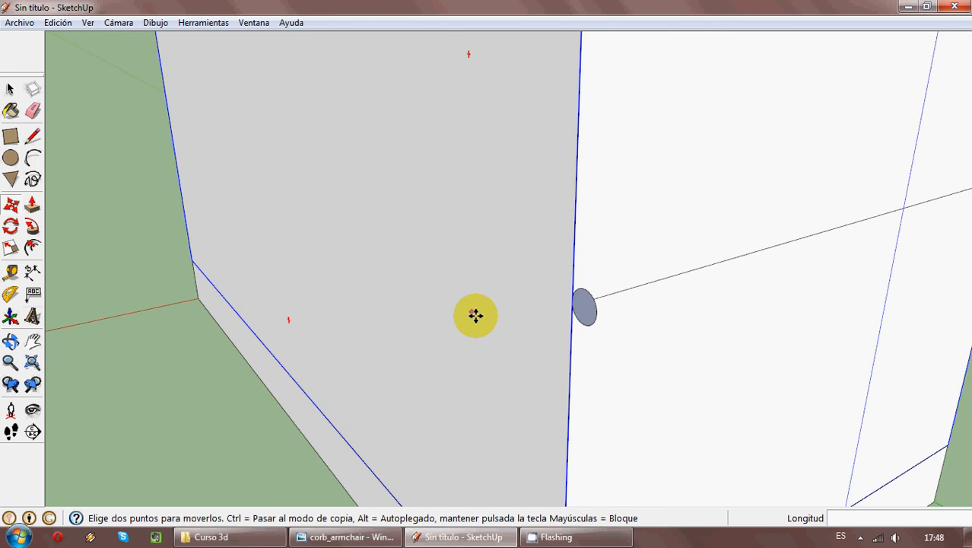
{"action": "middle_click_drag", "start_coordinate": [480, 315], "coordinate": [236, 305]}
{"action": "left_click", "coordinate": [32, 226]}
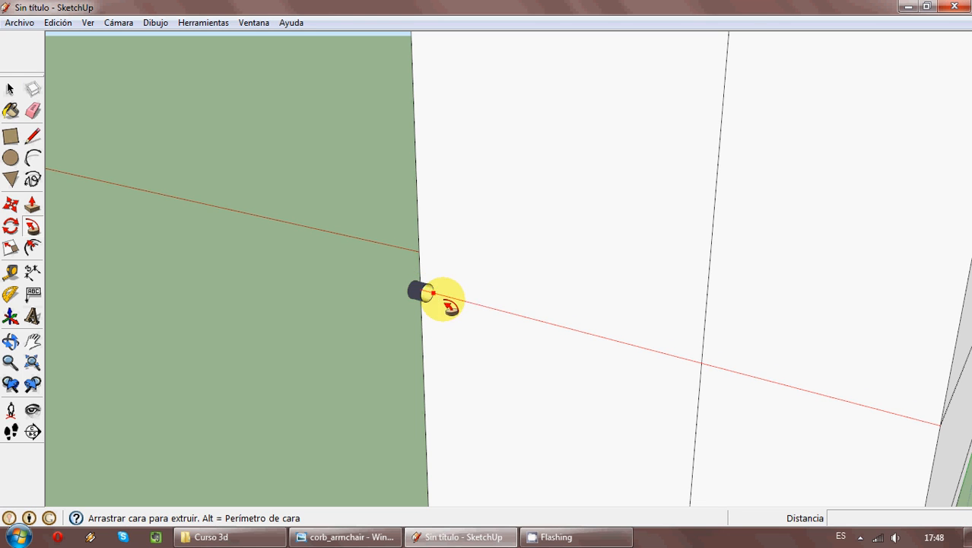
{"action": "scroll", "coordinate": [478, 322], "scroll_direction": "down", "scroll_amount": 4}
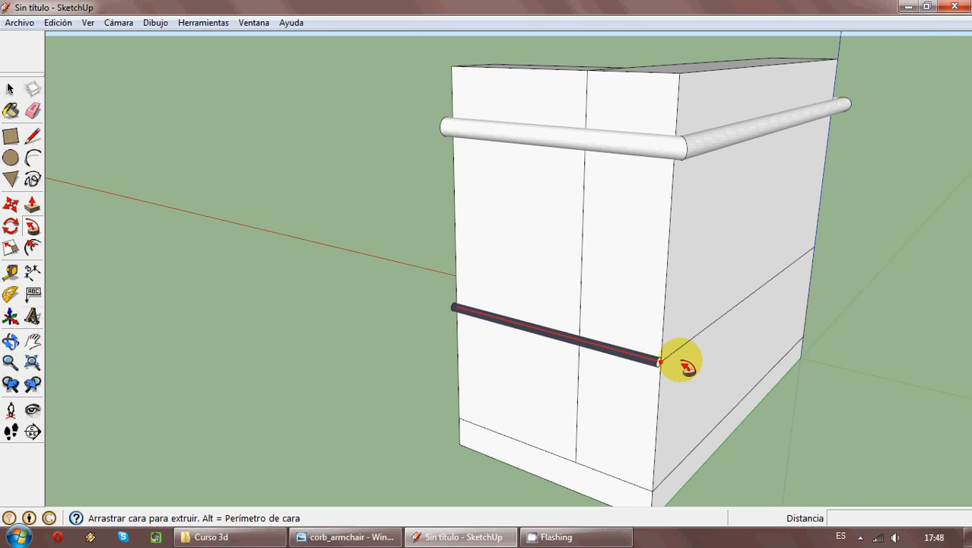
{"action": "middle_click_drag", "start_coordinate": [761, 308], "coordinate": [440, 377]}
{"action": "scroll", "coordinate": [463, 374], "scroll_direction": "down", "scroll_amount": 3}
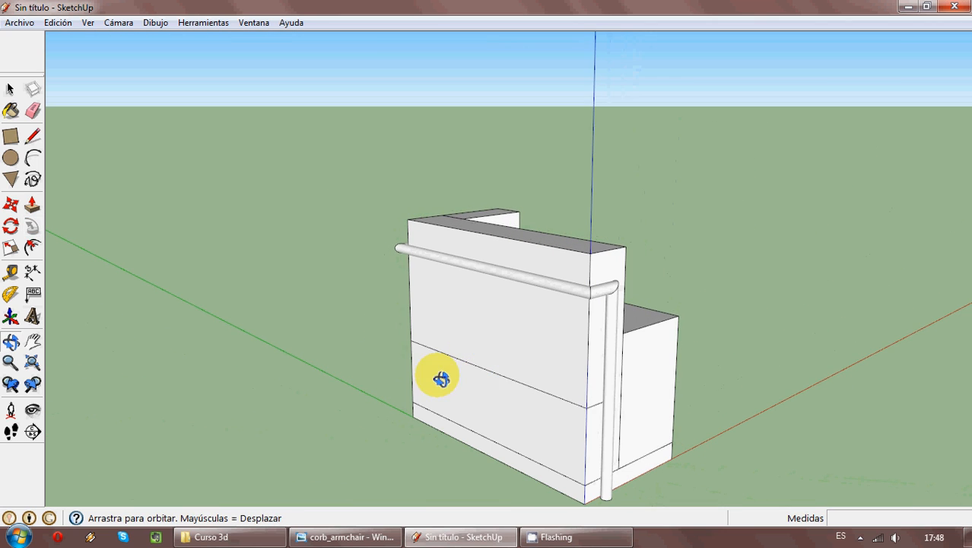
{"action": "left_click", "coordinate": [613, 407]}
{"action": "middle_click_drag", "start_coordinate": [662, 428], "coordinate": [775, 432]}
{"action": "scroll", "coordinate": [384, 393], "scroll_direction": "up", "scroll_amount": 2}
{"action": "scroll", "coordinate": [341, 254], "scroll_direction": "up", "scroll_amount": 5}
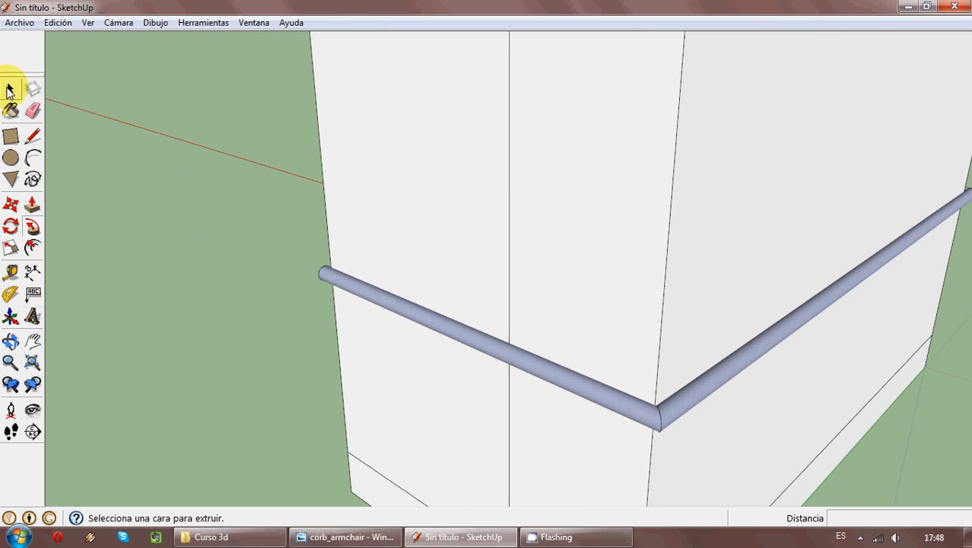
{"action": "left_click", "coordinate": [9, 90]}
{"action": "left_click", "coordinate": [367, 293]}
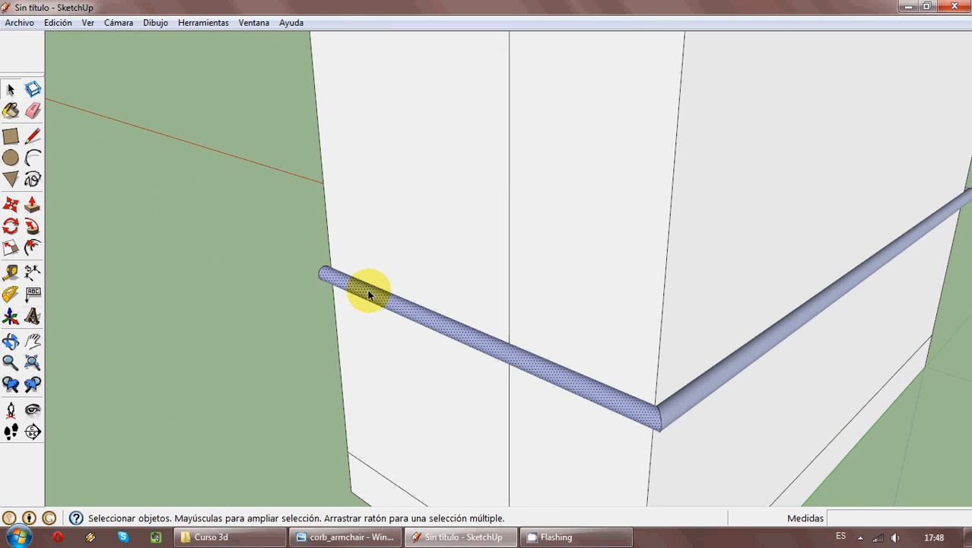
{"action": "triple_click", "coordinate": [369, 292]}
{"action": "middle_click_drag", "start_coordinate": [604, 343], "coordinate": [842, 200]}
{"action": "scroll", "coordinate": [387, 332], "scroll_direction": "down", "scroll_amount": 6}
{"action": "scroll", "coordinate": [474, 348], "scroll_direction": "up", "scroll_amount": 3}
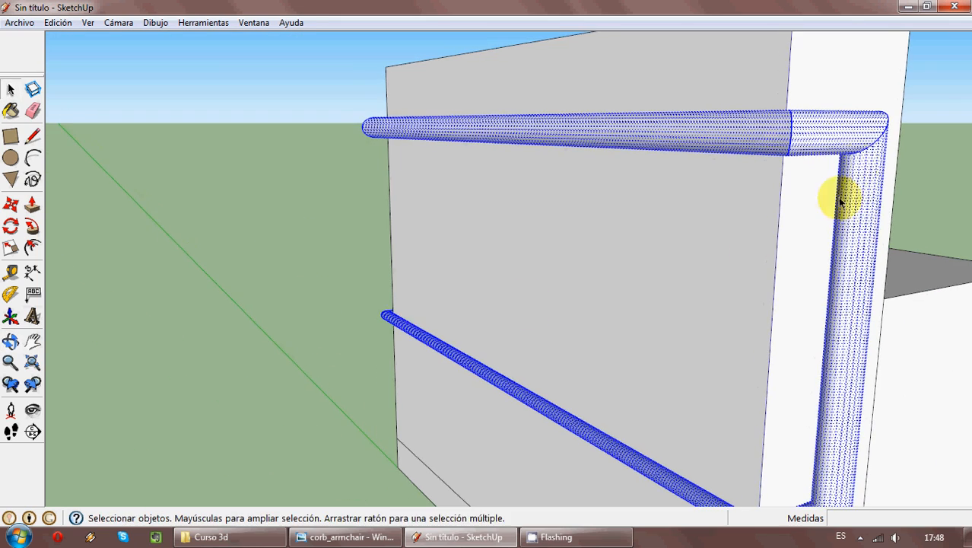
{"action": "scroll", "coordinate": [653, 188], "scroll_direction": "down", "scroll_amount": 2}
{"action": "left_click", "coordinate": [528, 399]}
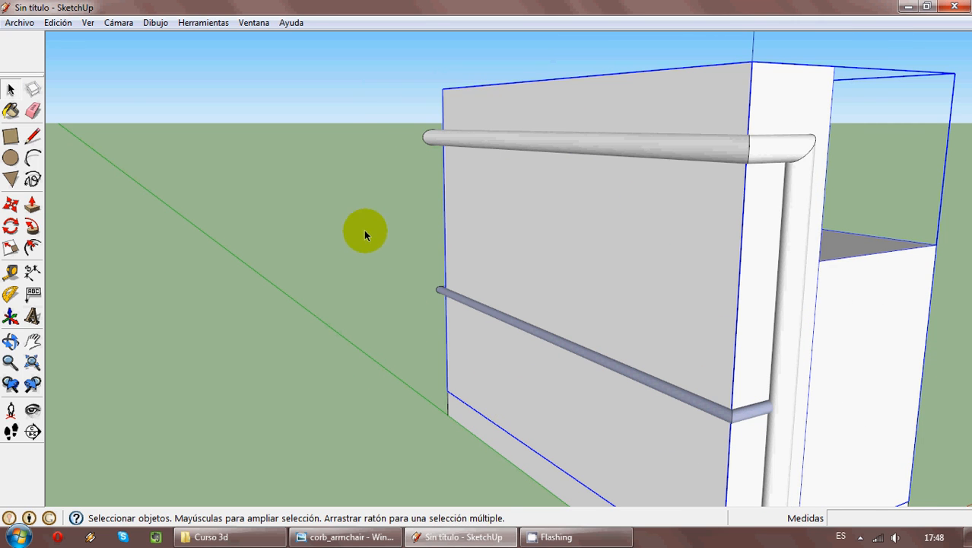
- Select the lower rail's back, side and front segments together and reverse their faces
{"action": "middle_click_drag", "start_coordinate": [364, 230], "coordinate": [291, 281]}
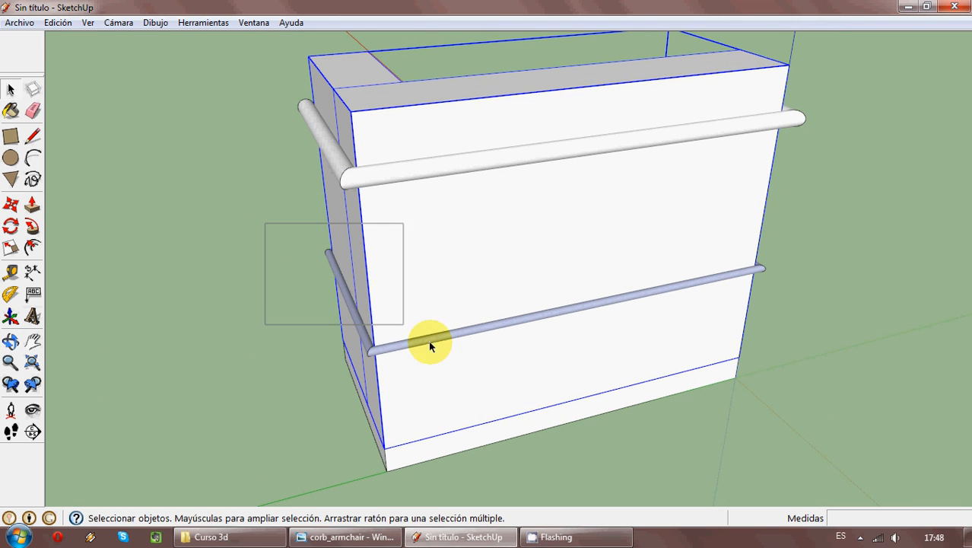
{"action": "left_click_drag", "start_coordinate": [428, 340], "coordinate": [504, 358]}
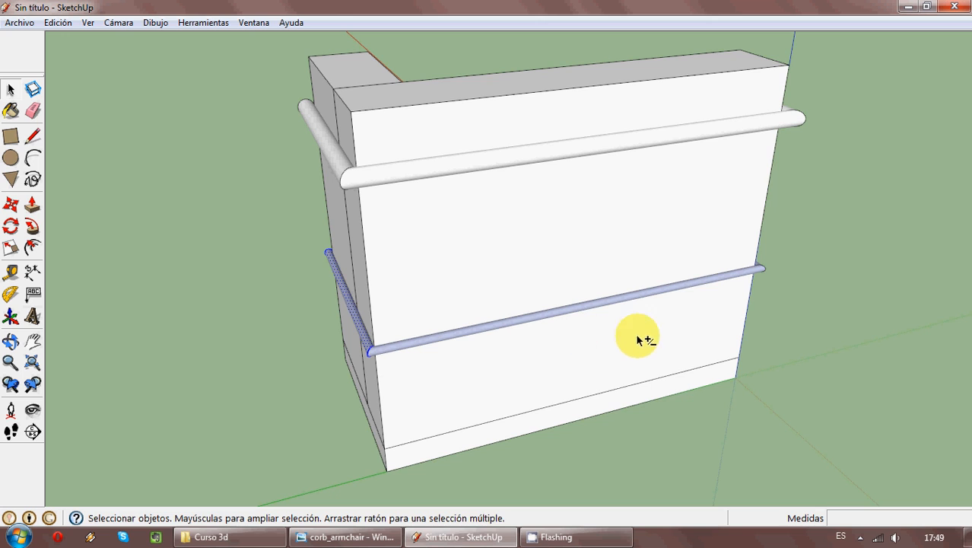
{"action": "middle_click_drag", "start_coordinate": [638, 332], "coordinate": [662, 399]}
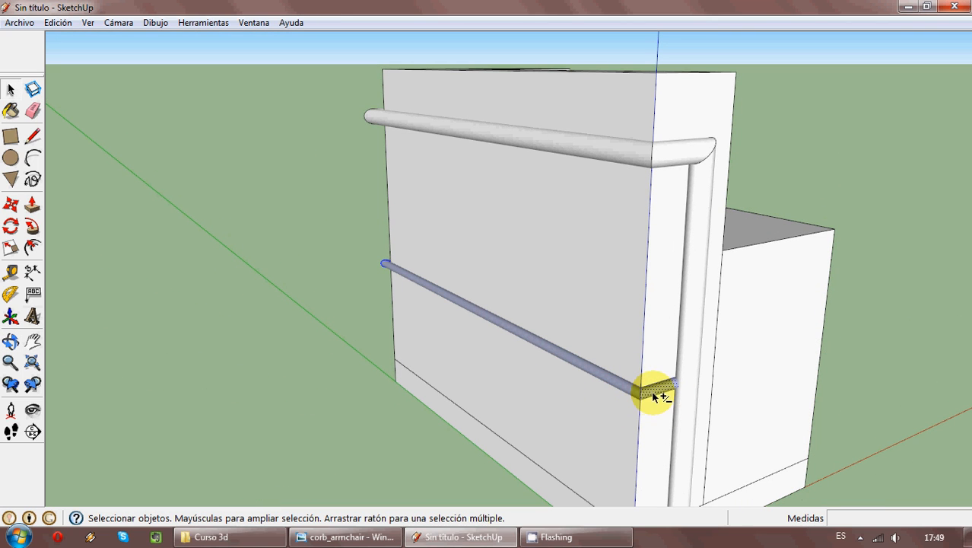
{"action": "right_click", "coordinate": [633, 392]}
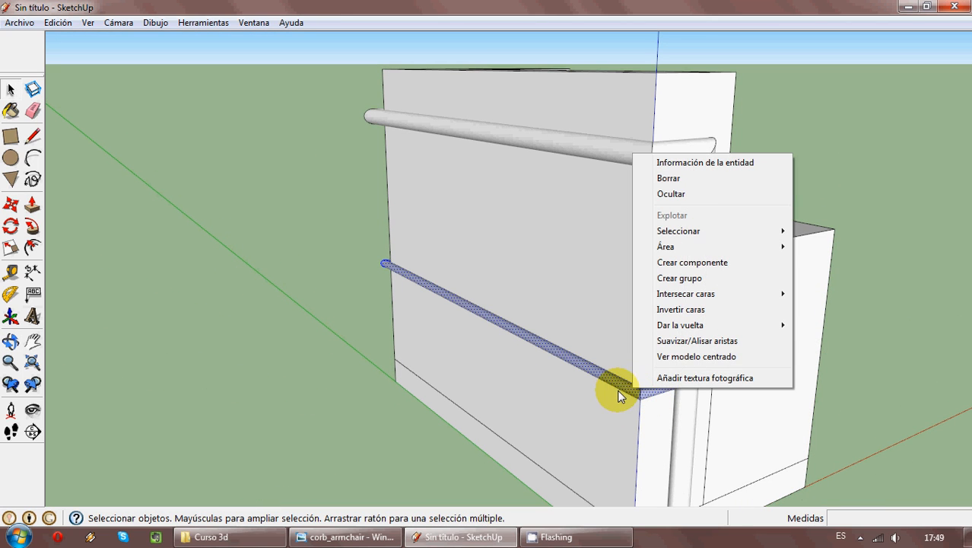
{"action": "left_click", "coordinate": [720, 310]}
- Select the whole half armchair, including the metal frame, and make it a single group
{"action": "middle_click_drag", "start_coordinate": [679, 321], "coordinate": [534, 359]}
{"action": "scroll", "coordinate": [462, 317], "scroll_direction": "down", "scroll_amount": 5}
{"action": "middle_click_drag", "start_coordinate": [463, 317], "coordinate": [375, 187]}
{"action": "left_click_drag", "start_coordinate": [369, 175], "coordinate": [576, 428]}
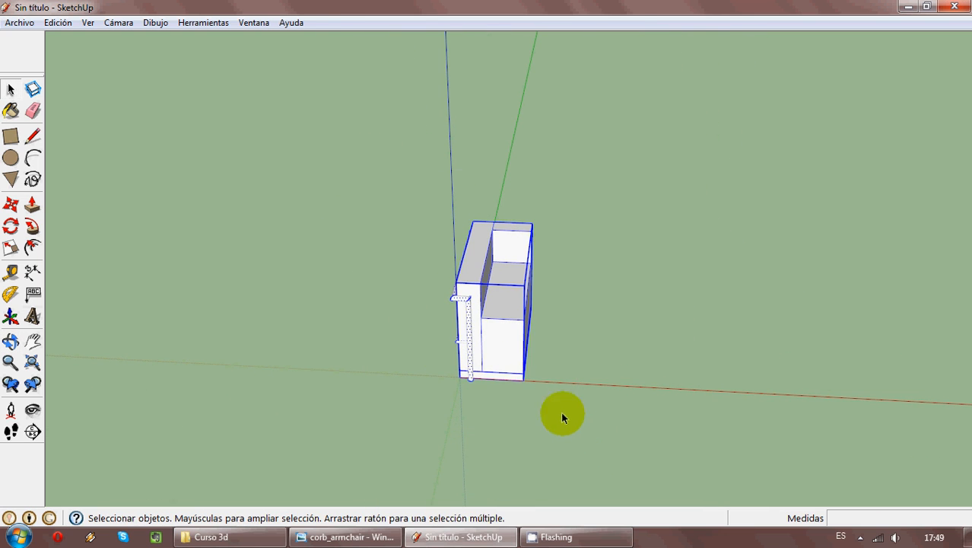
{"action": "scroll", "coordinate": [512, 363], "scroll_direction": "up", "scroll_amount": 5}
{"action": "right_click", "coordinate": [445, 320]}
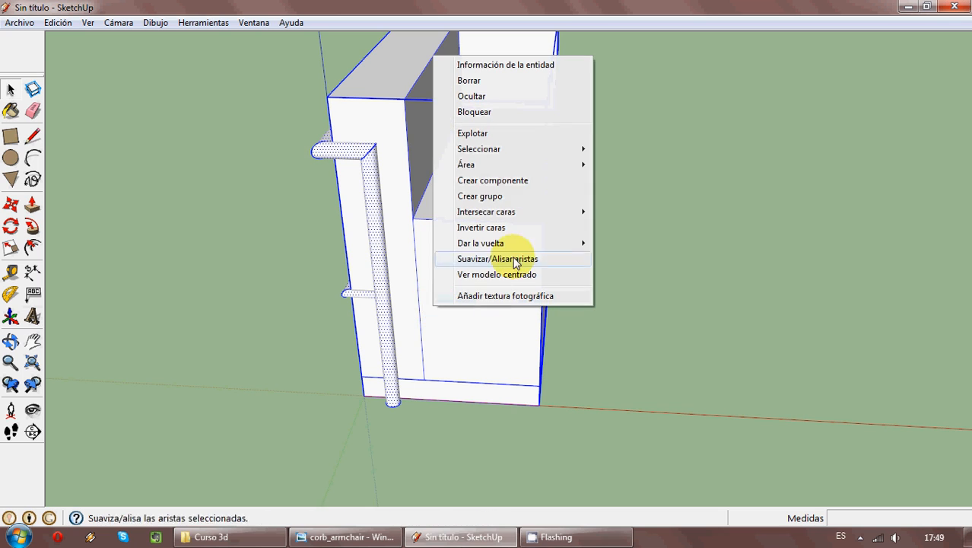
{"action": "left_click", "coordinate": [452, 195]}
{"action": "scroll", "coordinate": [565, 363], "scroll_direction": "down", "scroll_amount": 4}
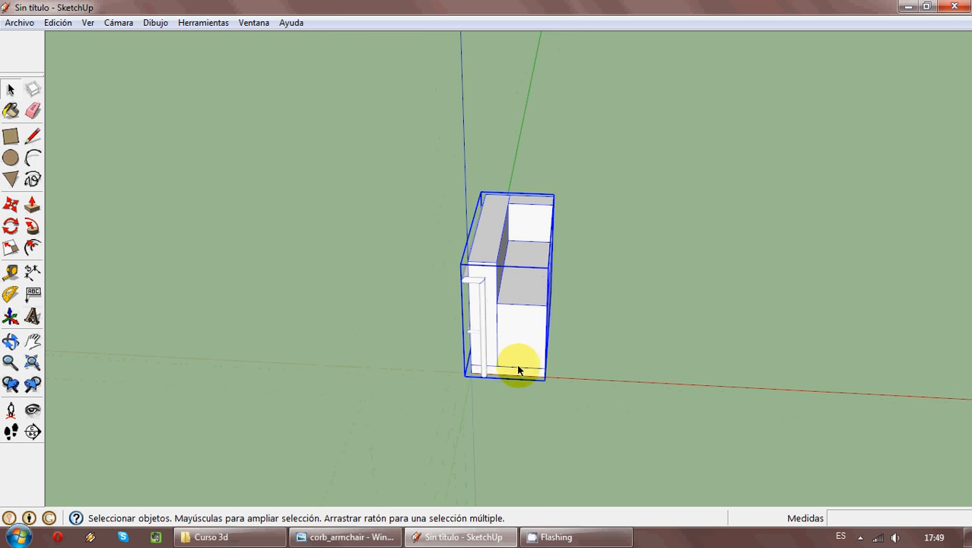
- Inspect the grouped half armchair from several angles and compare its frame and legs with the reference photo
{"action": "middle_click_drag", "start_coordinate": [409, 391], "coordinate": [321, 433]}
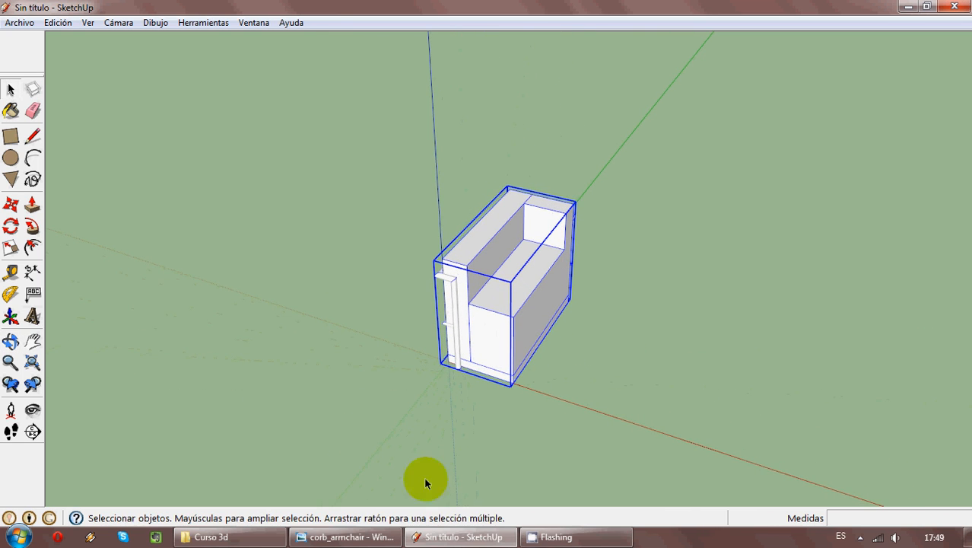
{"action": "scroll", "coordinate": [525, 385], "scroll_direction": "up", "scroll_amount": 3}
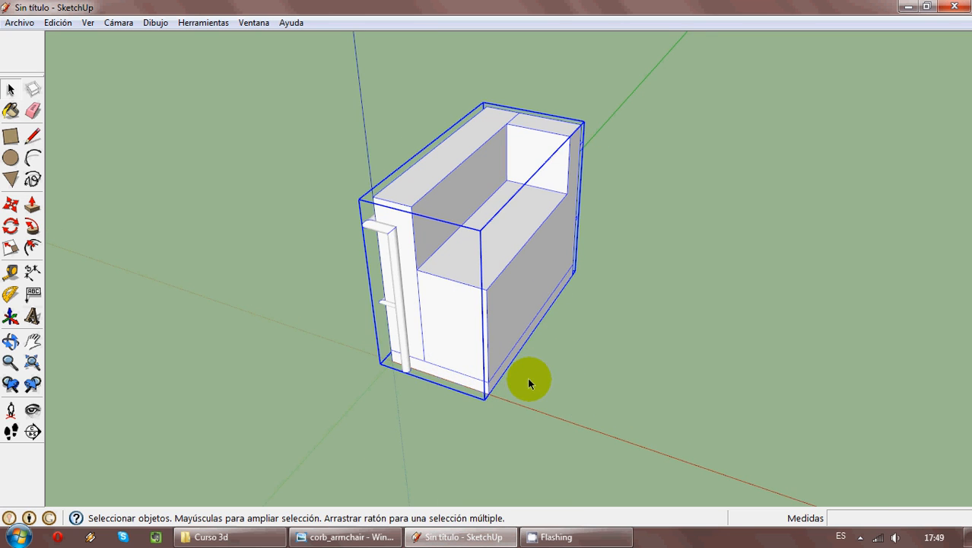
{"action": "mouse_move", "coordinate": [446, 405]}
{"action": "middle_mouse_down"}
{"action": "mouse_move", "coordinate": [568, 264]}
{"action": "mouse_move", "coordinate": [657, 269]}
{"action": "mouse_move", "coordinate": [669, 281]}
{"action": "middle_mouse_up"}
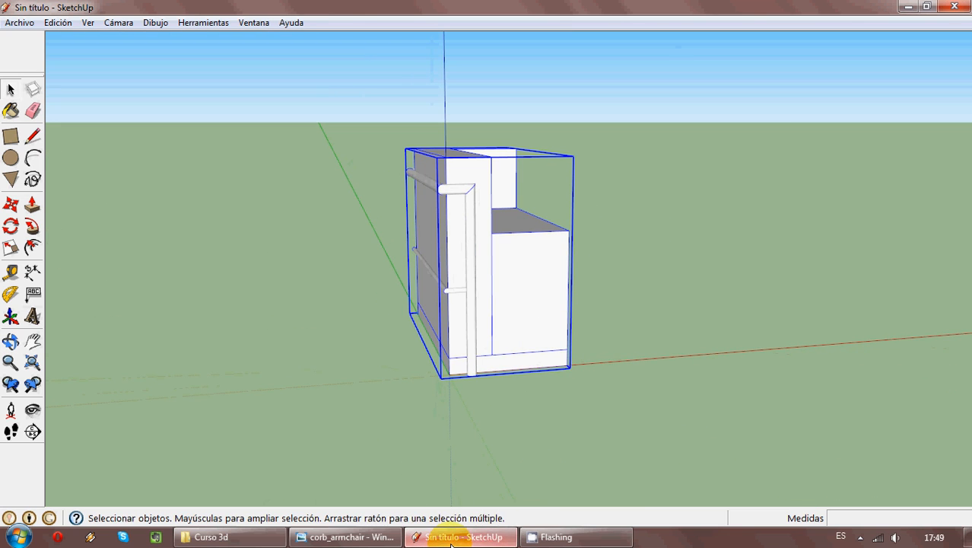
{"action": "left_click", "coordinate": [453, 541]}
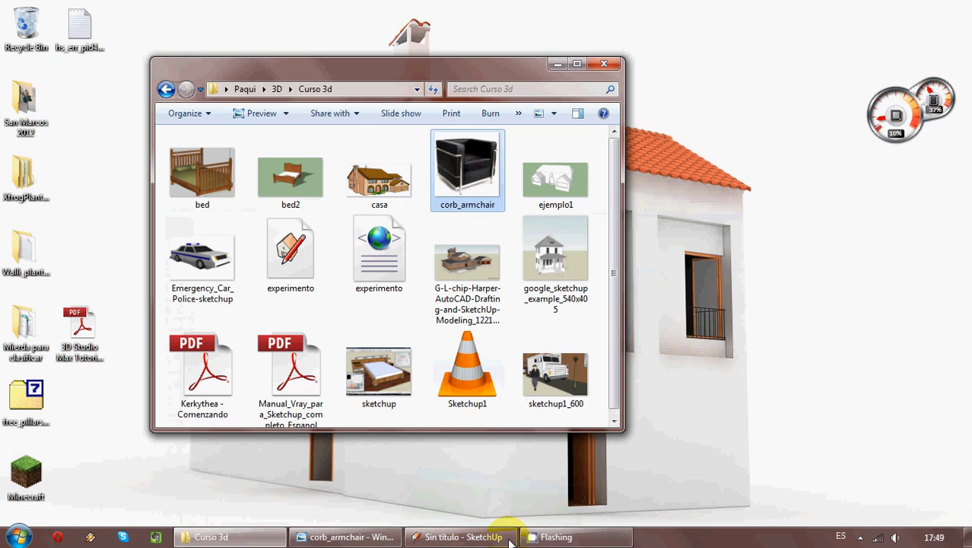
{"action": "left_click", "coordinate": [439, 542]}
{"action": "left_click", "coordinate": [346, 537]}
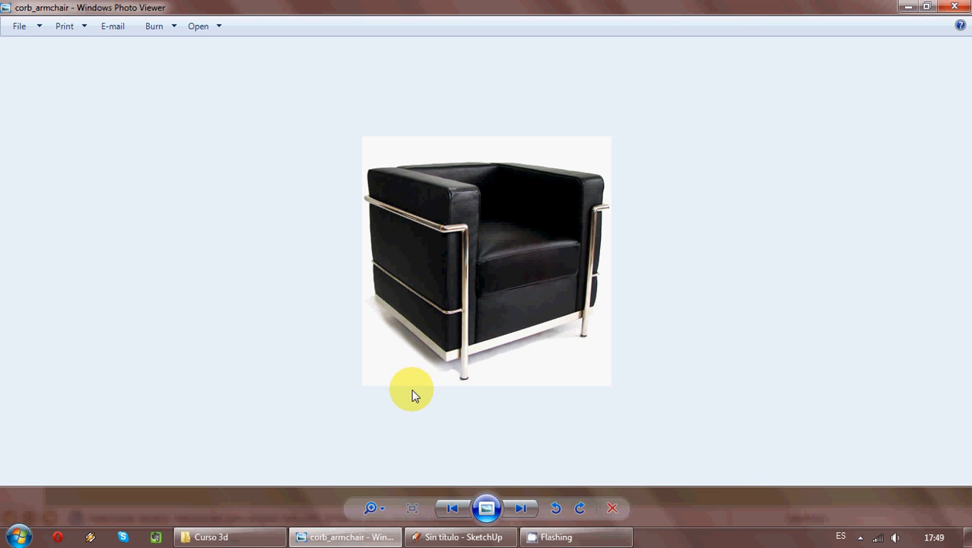
{"action": "left_click", "coordinate": [442, 542]}
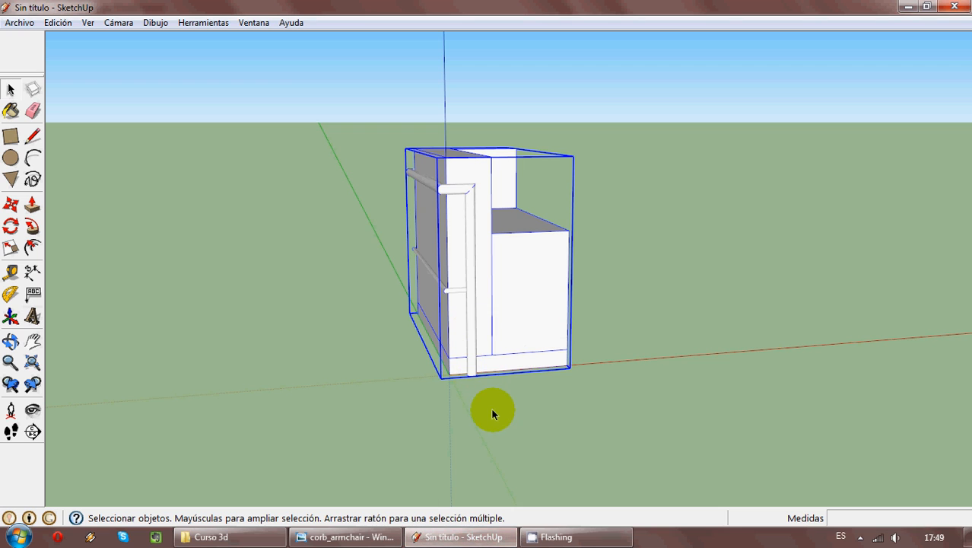
- Copy the grouped half armchair along the red axis by its lower front corner, leaving a gap beside the original
{"action": "mouse_move", "coordinate": [516, 304]}
{"action": "middle_mouse_down"}
{"action": "mouse_move", "coordinate": [503, 367]}
{"action": "mouse_move", "coordinate": [796, 419]}
{"action": "mouse_move", "coordinate": [723, 353]}
{"action": "mouse_move", "coordinate": [381, 360]}
{"action": "mouse_move", "coordinate": [128, 320]}
{"action": "middle_mouse_up"}
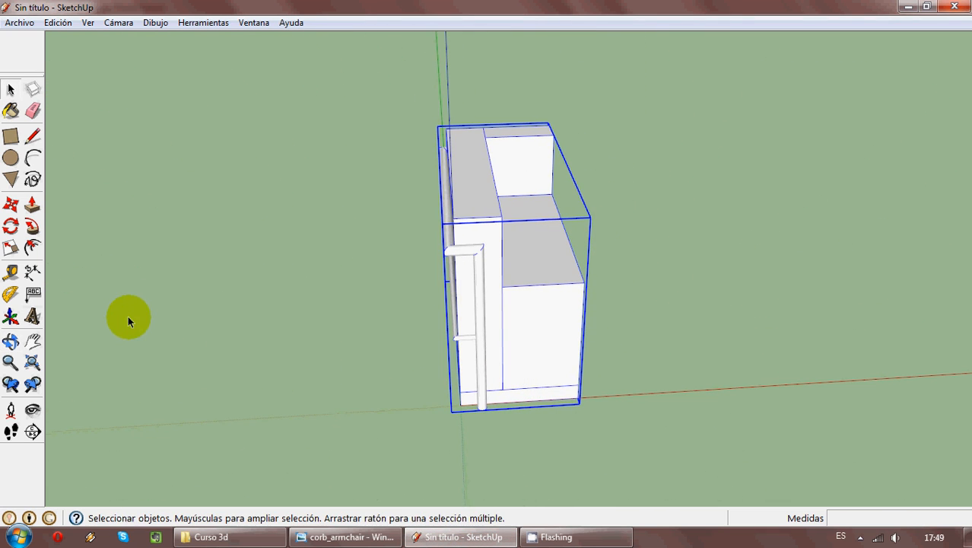
{"action": "left_click", "coordinate": [17, 213]}
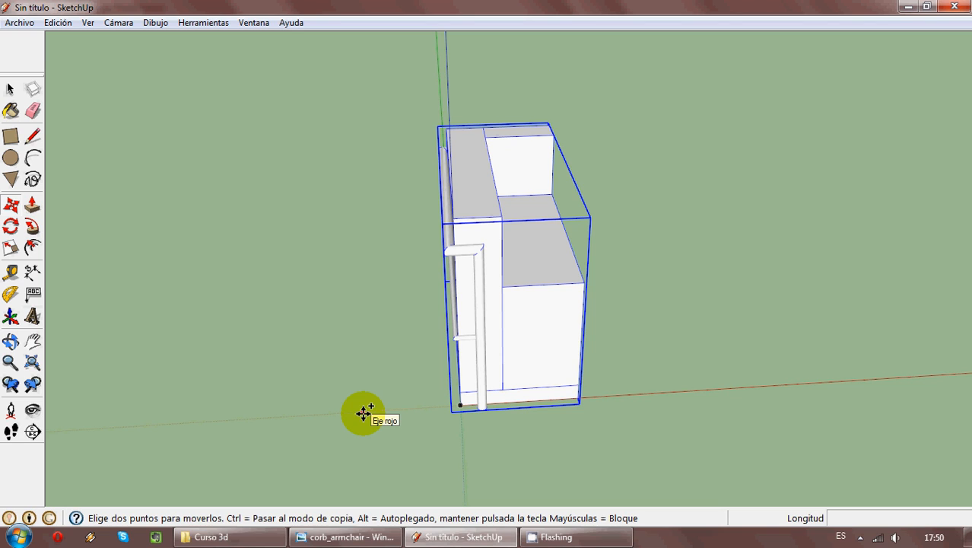
{"action": "left_click", "coordinate": [459, 403]}
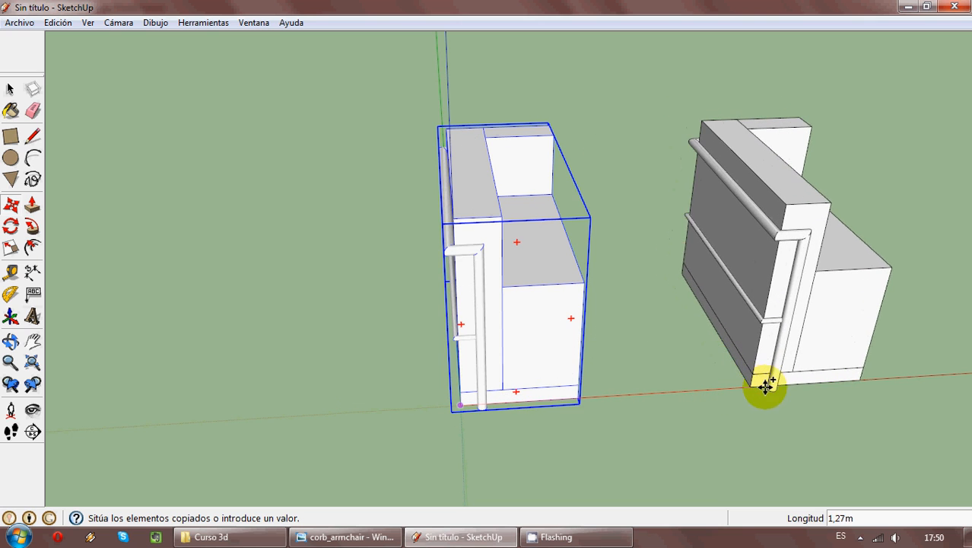
{"action": "left_click", "coordinate": [799, 390]}
{"action": "middle_click_drag", "start_coordinate": [801, 406], "coordinate": [790, 440]}
{"action": "left_click", "coordinate": [10, 89]}
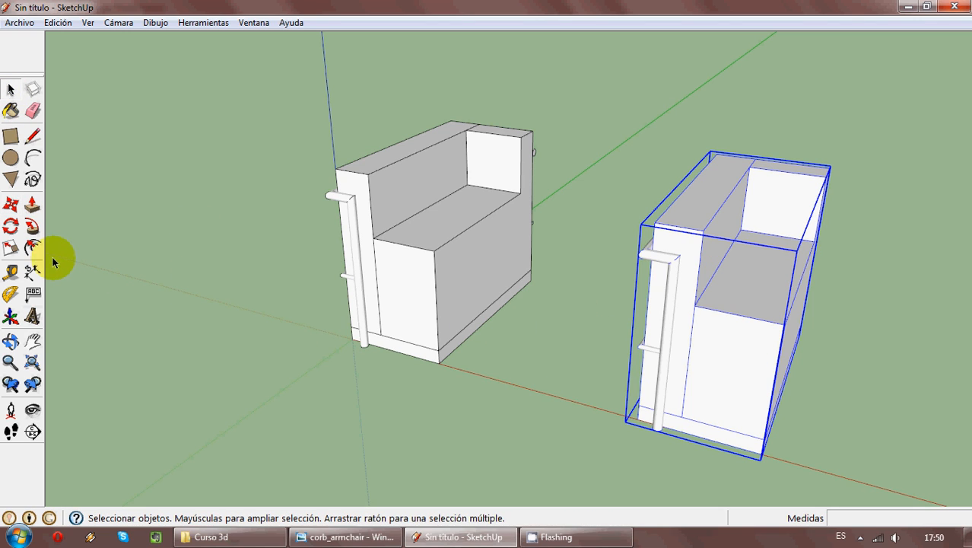
- Try stretching the copied half along the red axis to a scale factor of 2.00
{"action": "left_click", "coordinate": [10, 249]}
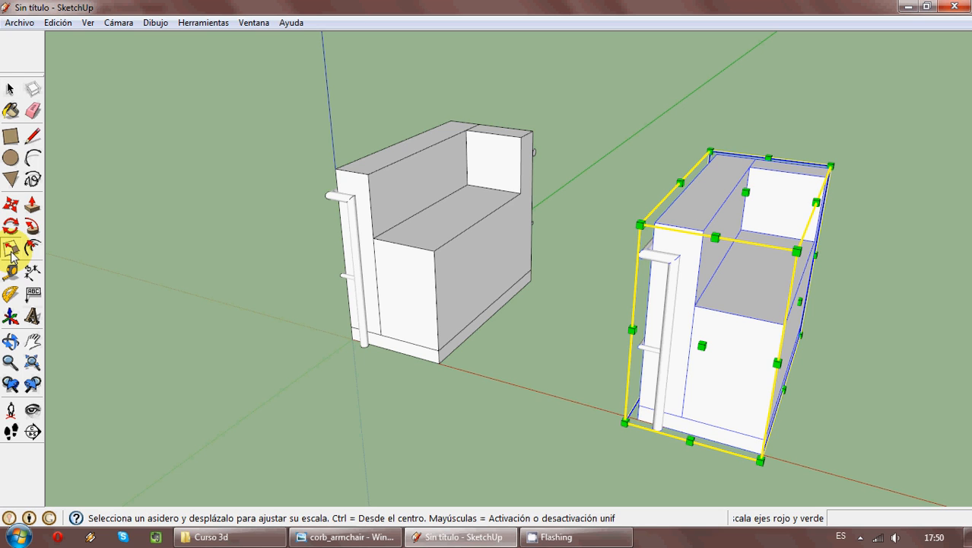
{"action": "middle_click_drag", "start_coordinate": [512, 267], "coordinate": [680, 211]}
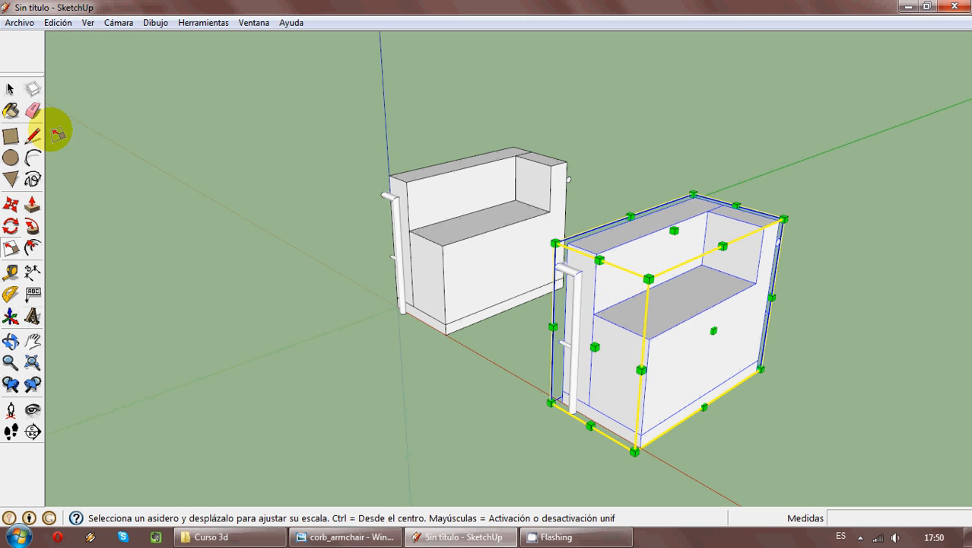
{"action": "key", "text": "space"}
{"action": "left_click", "coordinate": [184, 213]}
{"action": "left_click", "coordinate": [11, 248]}
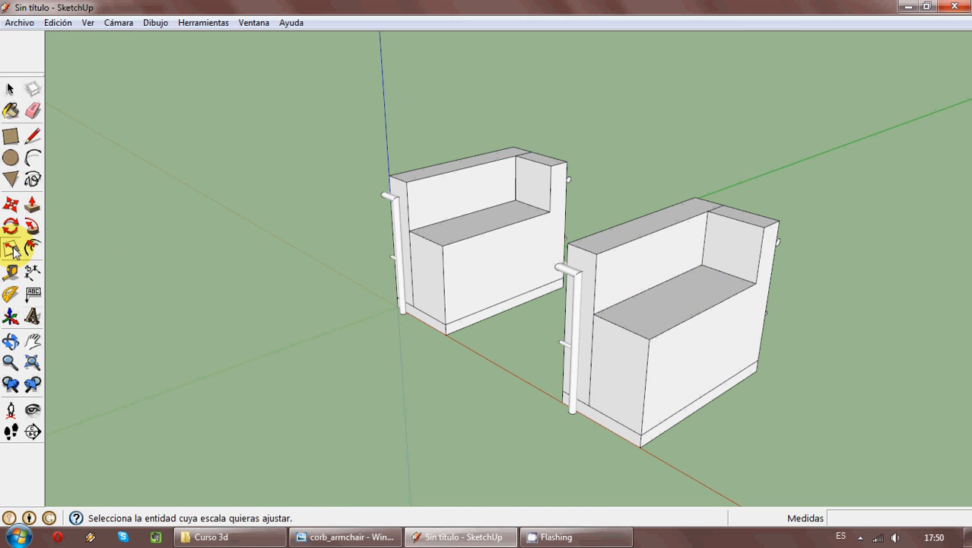
{"action": "left_click", "coordinate": [677, 378]}
{"action": "key", "text": "o"}
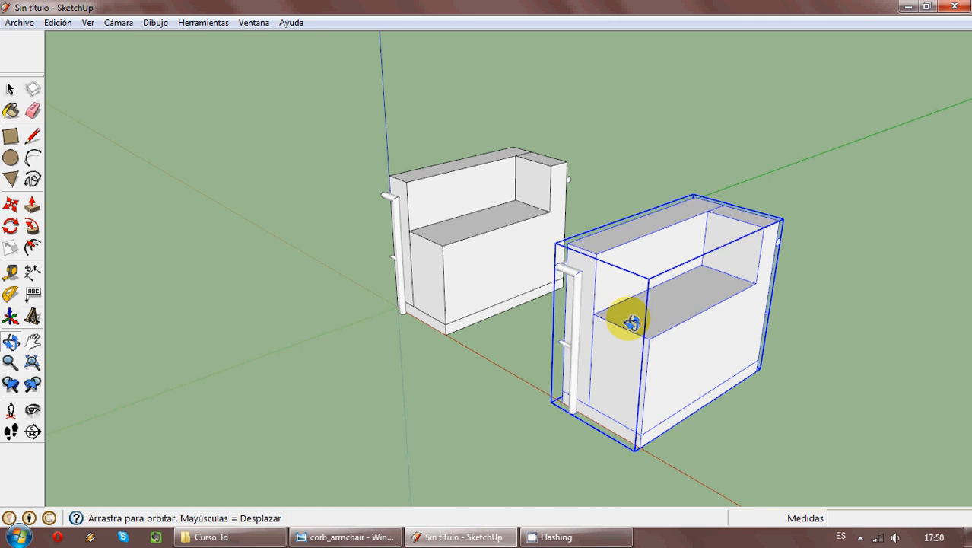
{"action": "left_click_drag", "start_coordinate": [631, 324], "coordinate": [669, 315]}
{"action": "key", "text": "s"}
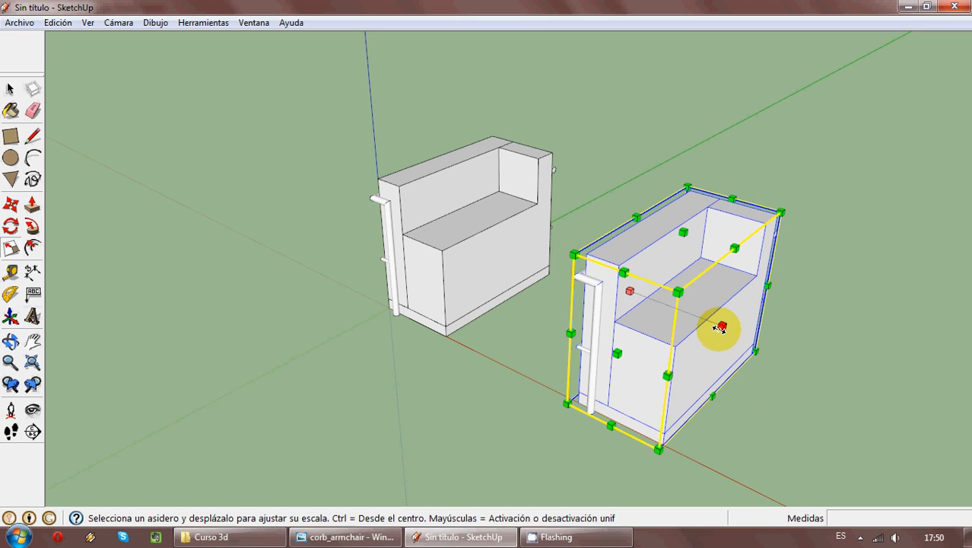
{"action": "left_click_drag", "start_coordinate": [718, 325], "coordinate": [802, 430]}
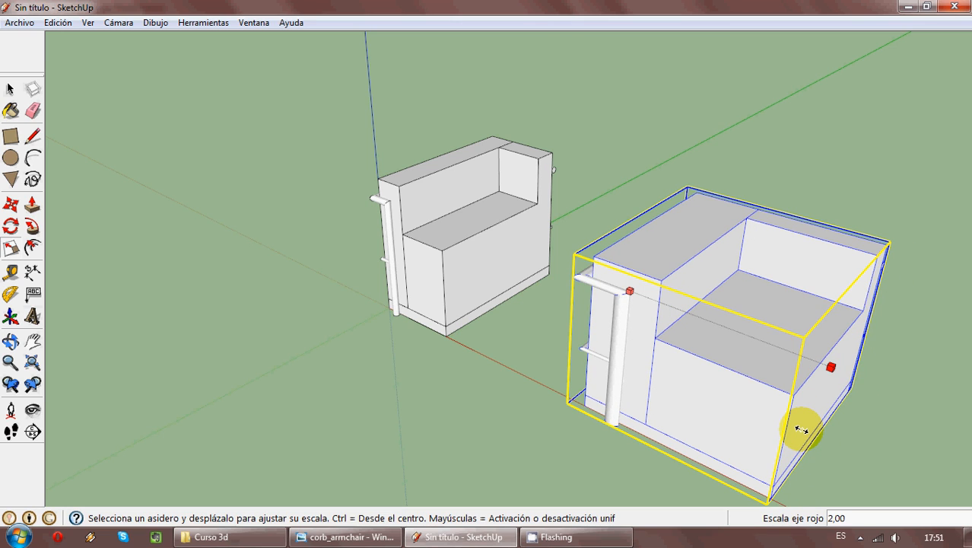
{"action": "left_click_drag", "start_coordinate": [802, 430], "coordinate": [764, 333]}
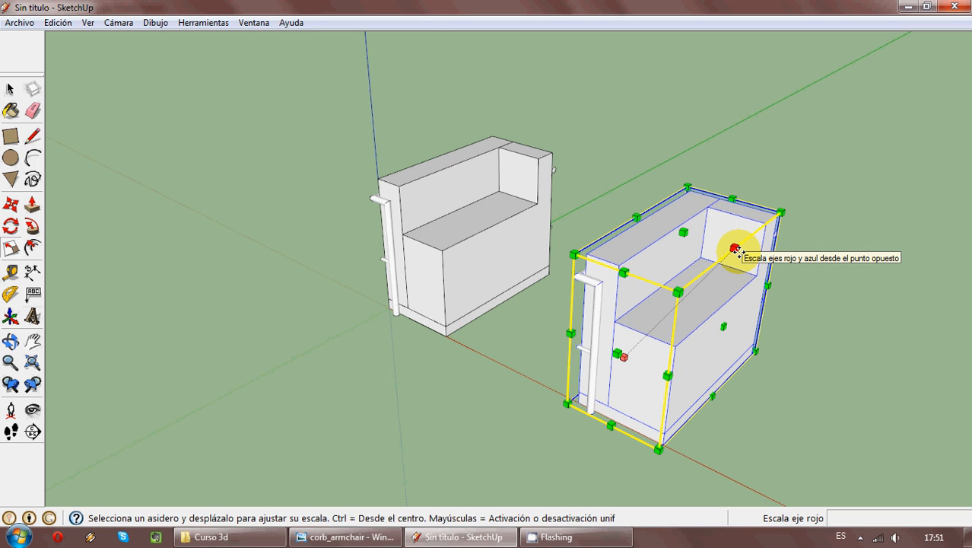
- Try scaling the copied half from its edge and corner grips, including a uniform scale of about 1.14
{"action": "left_click_drag", "start_coordinate": [735, 249], "coordinate": [764, 159]}
{"action": "key", "text": "Escape"}
{"action": "left_click_drag", "start_coordinate": [624, 272], "coordinate": [614, 245]}
{"action": "key", "text": "Escape"}
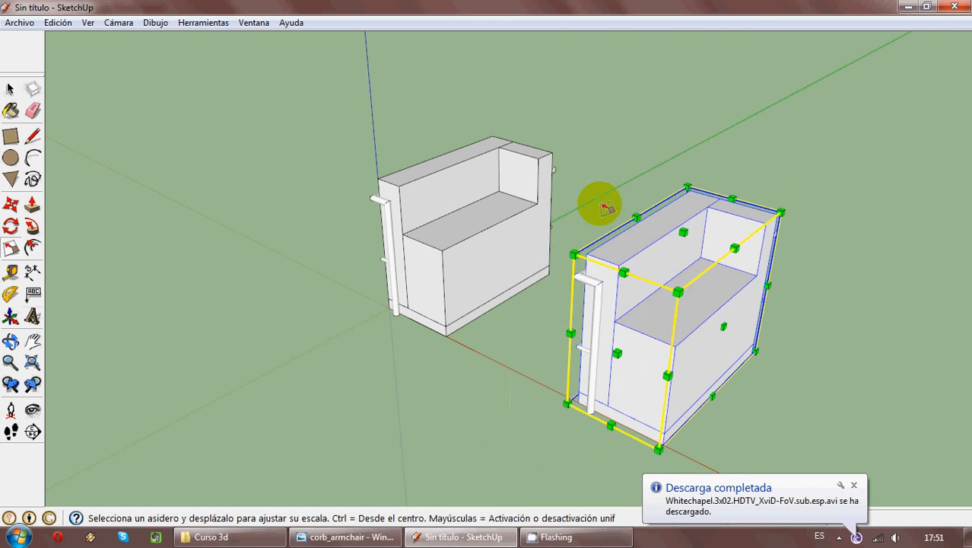
{"action": "left_click_drag", "start_coordinate": [670, 378], "coordinate": [677, 269]}
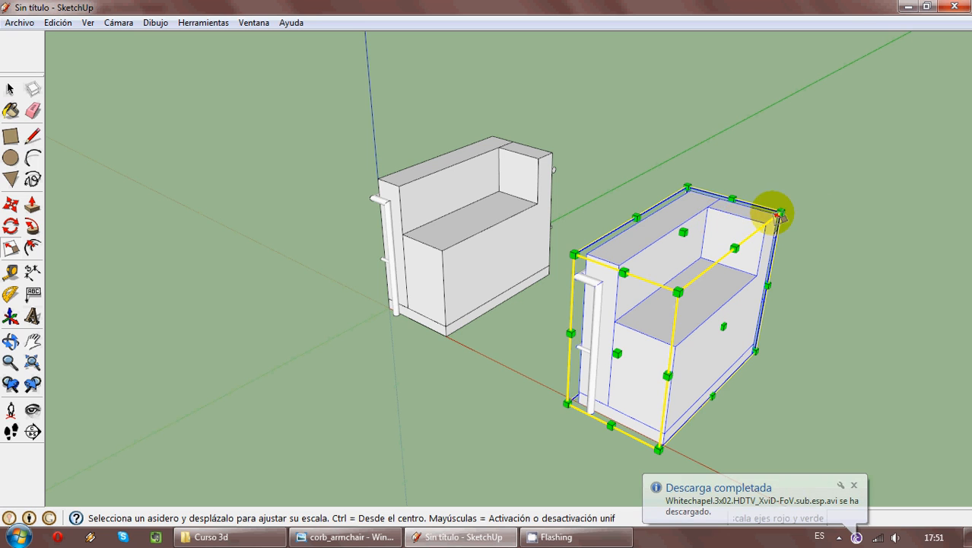
{"action": "left_click_drag", "start_coordinate": [780, 214], "coordinate": [827, 199]}
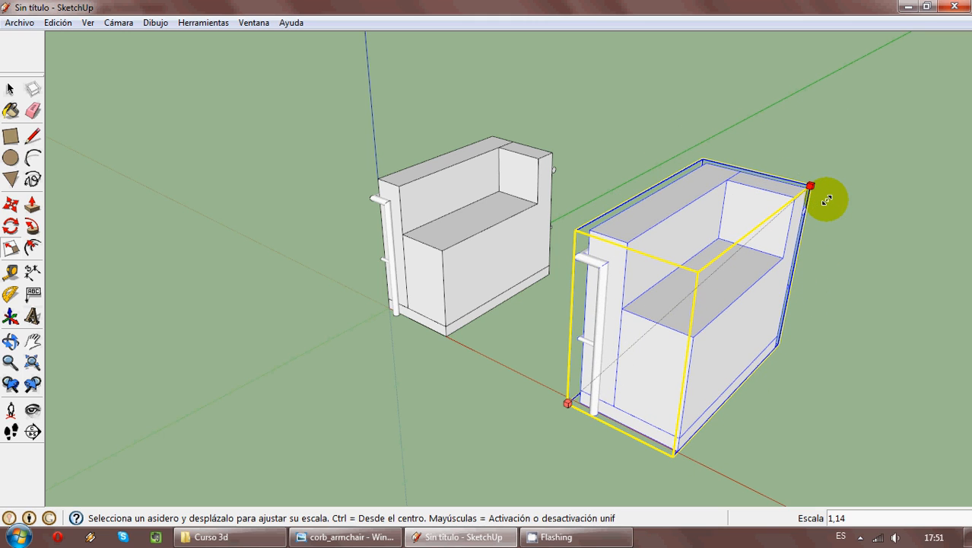
{"action": "left_click_drag", "start_coordinate": [827, 200], "coordinate": [825, 199]}
{"action": "key", "text": "Escape"}
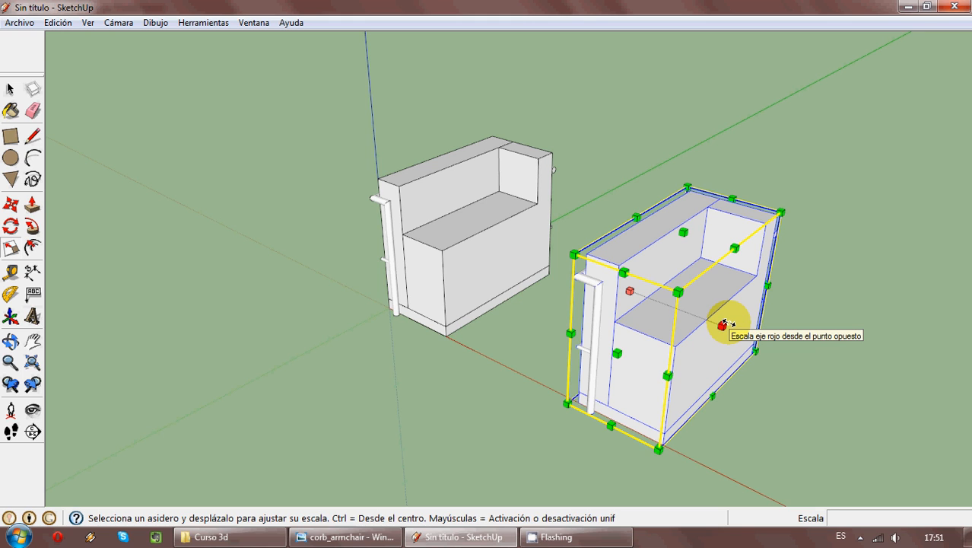
- Try flipping the copied half along the red axis with a scale factor of -1.00, and undo it
{"action": "left_click_drag", "start_coordinate": [722, 324], "coordinate": [549, 263]}
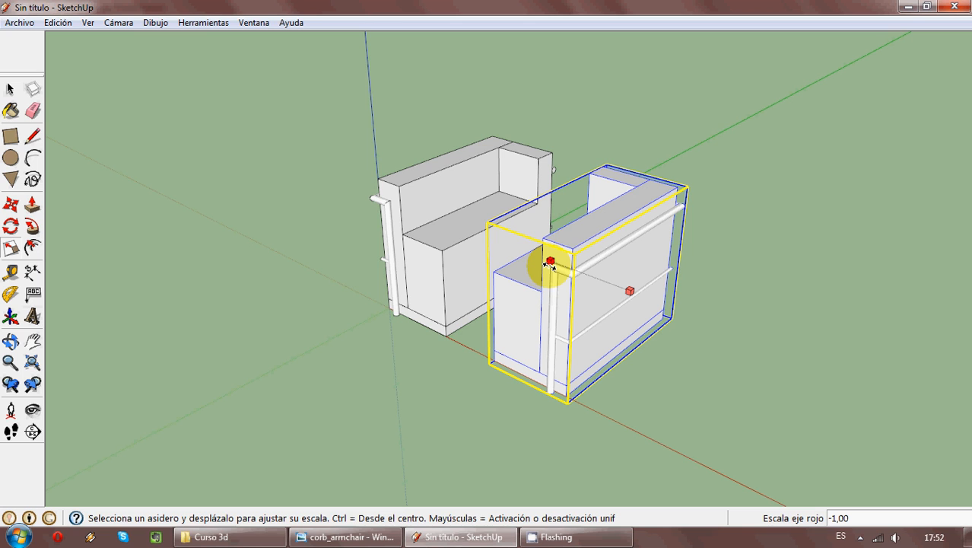
{"action": "left_click_drag", "start_coordinate": [549, 263], "coordinate": [544, 273]}
{"action": "middle_click_drag", "start_coordinate": [543, 277], "coordinate": [804, 284]}
{"action": "left_click_drag", "start_coordinate": [803, 284], "coordinate": [546, 254]}
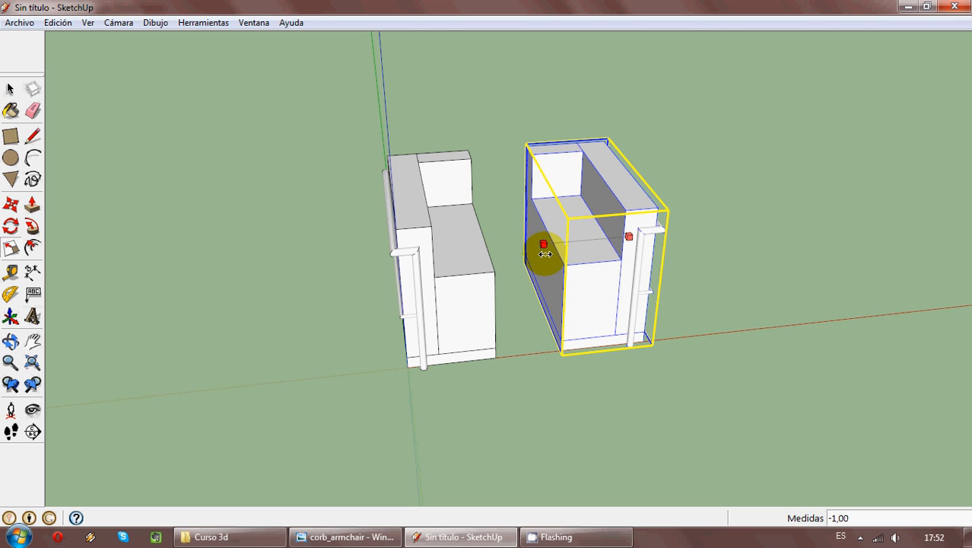
{"action": "left_click_drag", "start_coordinate": [545, 253], "coordinate": [543, 247]}
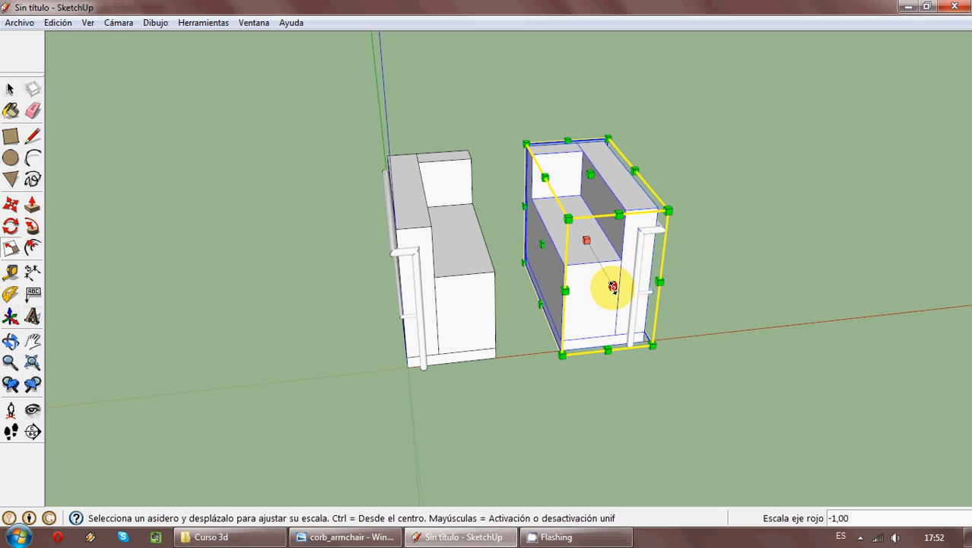
{"action": "key", "text": "ctrl+z"}
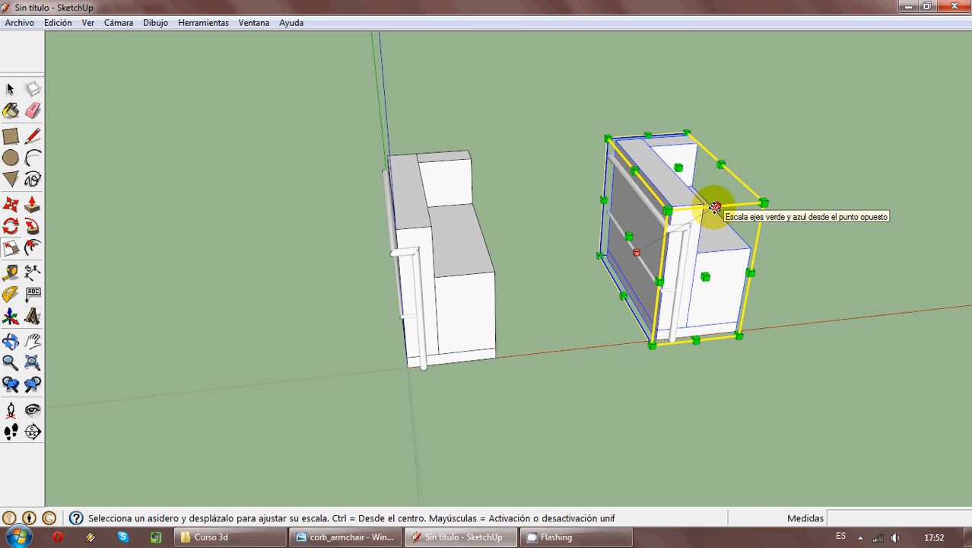
- Mirror the copied half along the red axis by scaling it to -1 from the opposite side
{"action": "left_click_drag", "start_coordinate": [715, 207], "coordinate": [592, 283]}
{"action": "middle_click_drag", "start_coordinate": [728, 304], "coordinate": [794, 440]}
{"action": "key", "text": "ctrl+z"}
{"action": "middle_click_drag", "start_coordinate": [597, 201], "coordinate": [692, 388]}
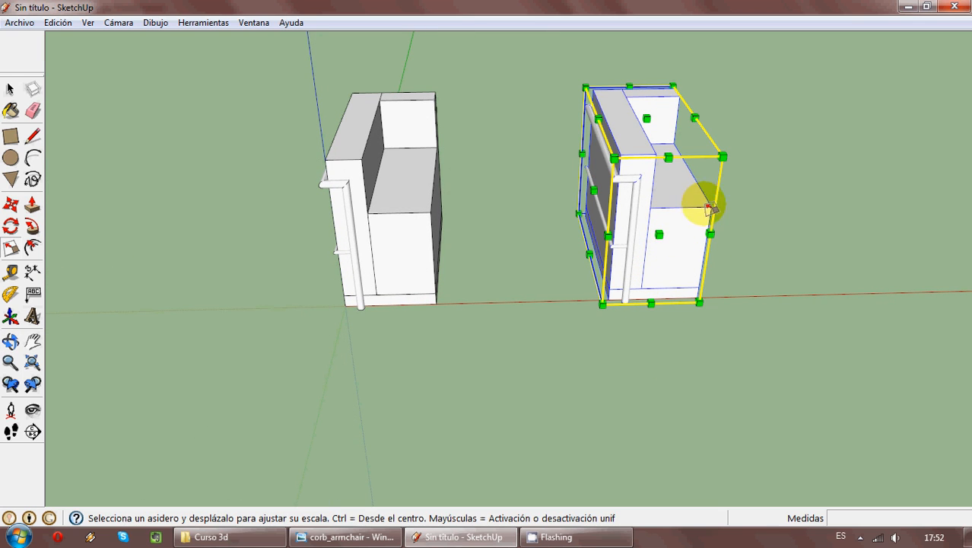
{"action": "middle_click_drag", "start_coordinate": [712, 211], "coordinate": [701, 238]}
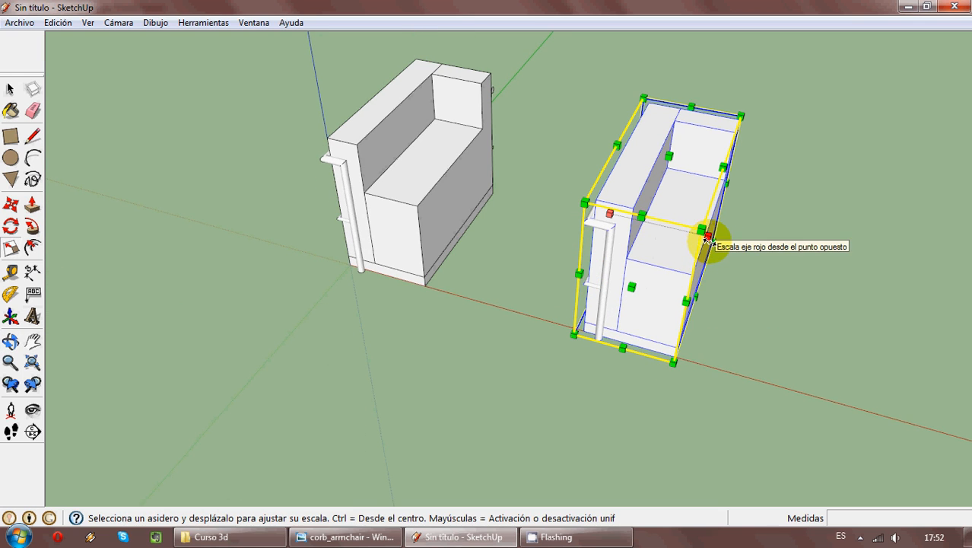
{"action": "left_click_drag", "start_coordinate": [708, 237], "coordinate": [521, 206]}
{"action": "middle_click_drag", "start_coordinate": [521, 206], "coordinate": [230, 184]}
- Move the mirrored half 0.38 m along the red axis so its front seat corner meets the original half's seat corner
{"action": "left_click", "coordinate": [10, 204]}
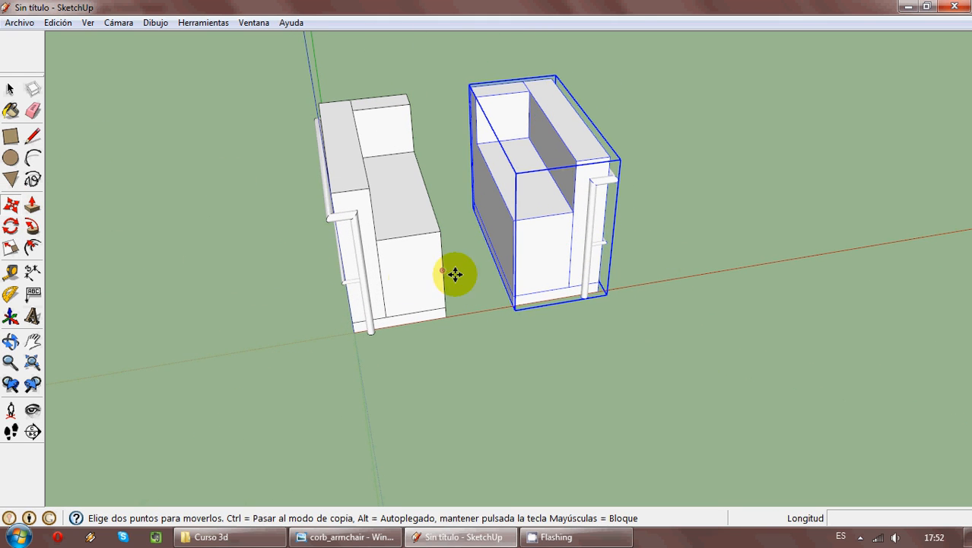
{"action": "left_click", "coordinate": [512, 220]}
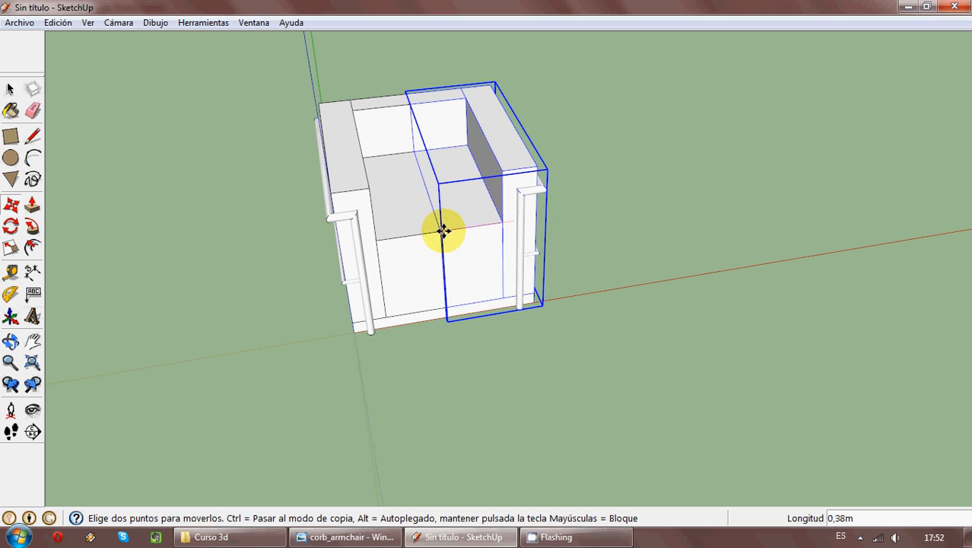
{"action": "left_click", "coordinate": [442, 228]}
{"action": "left_click", "coordinate": [10, 89]}
{"action": "left_click", "coordinate": [78, 120]}
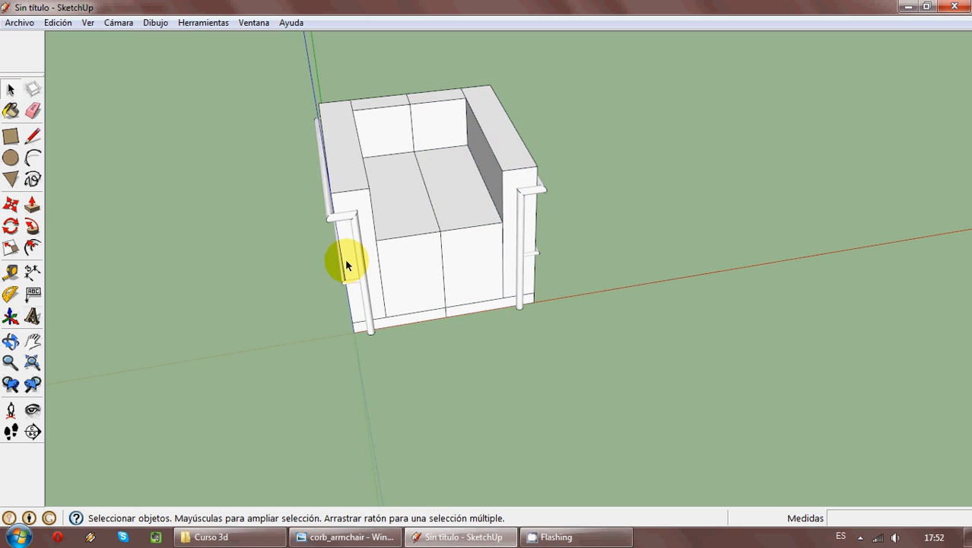
- Select both armchair halves and make them a component named Sillón
{"action": "middle_click_drag", "start_coordinate": [345, 258], "coordinate": [627, 347]}
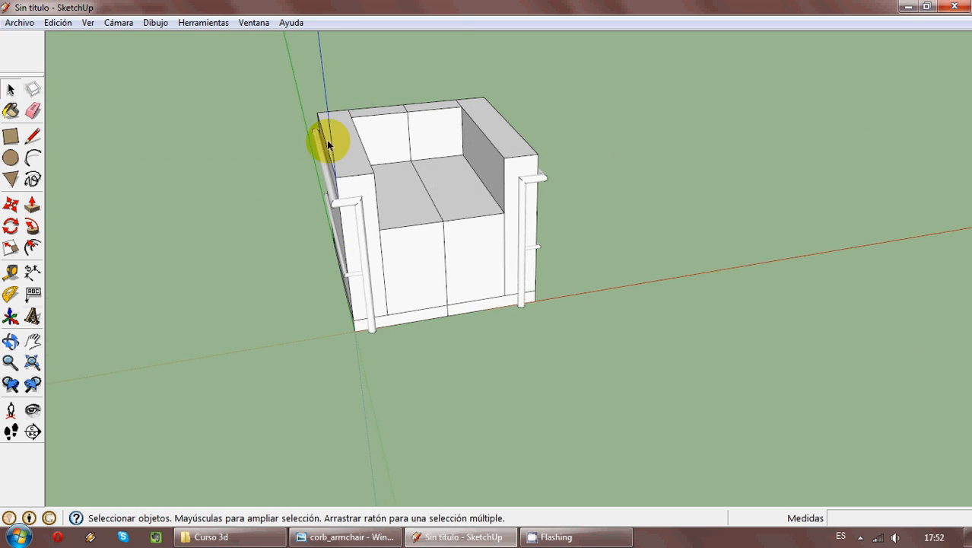
{"action": "left_click_drag", "start_coordinate": [239, 71], "coordinate": [616, 496]}
{"action": "left_click", "coordinate": [606, 397]}
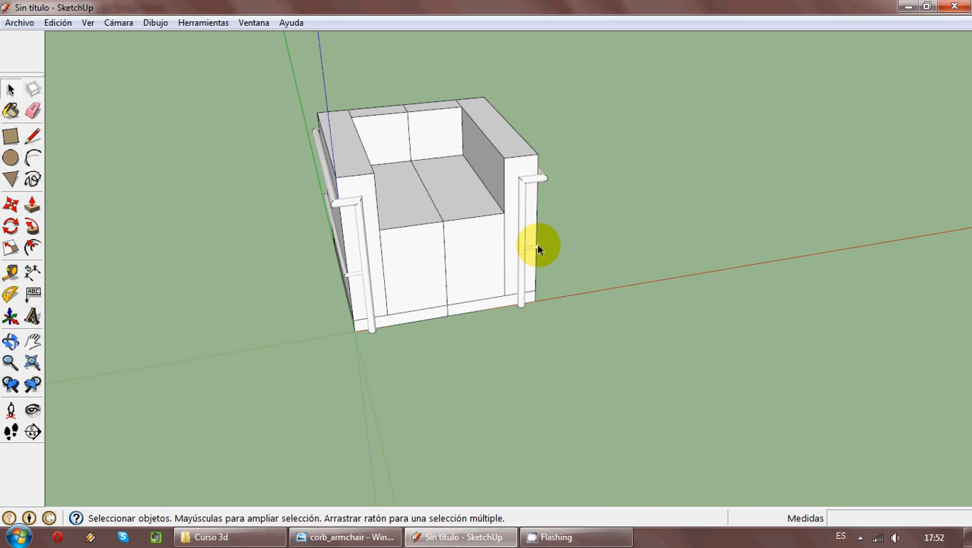
{"action": "left_click_drag", "start_coordinate": [618, 359], "coordinate": [269, 82]}
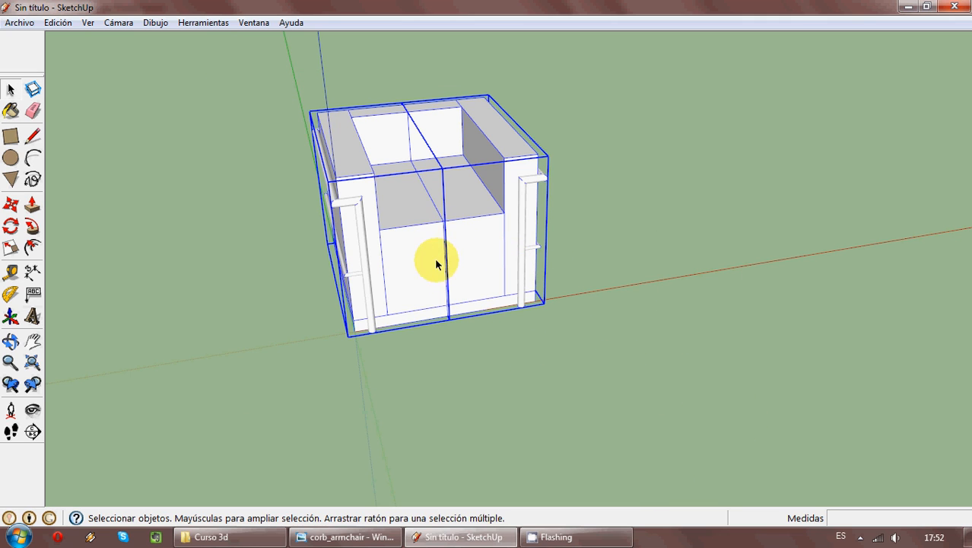
{"action": "right_click", "coordinate": [405, 230]}
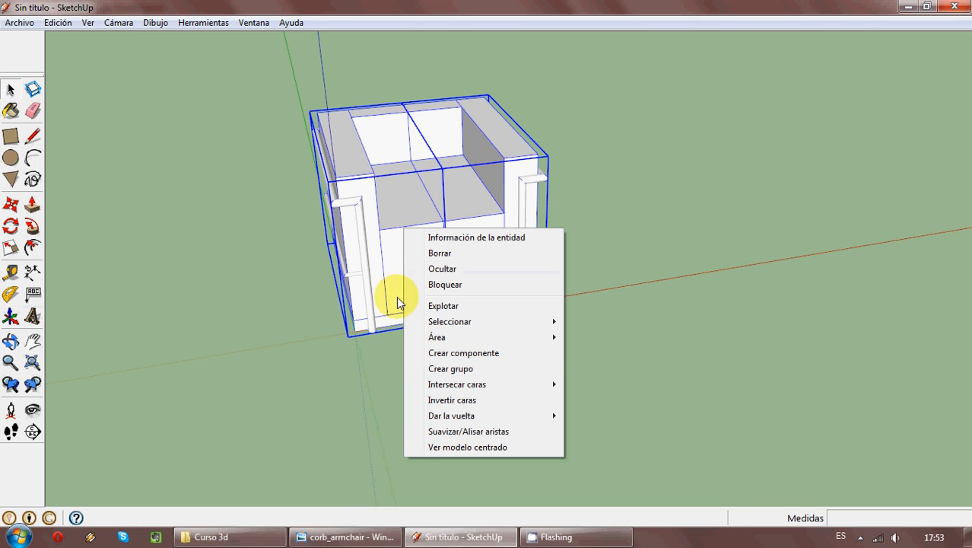
{"action": "left_click", "coordinate": [480, 353]}
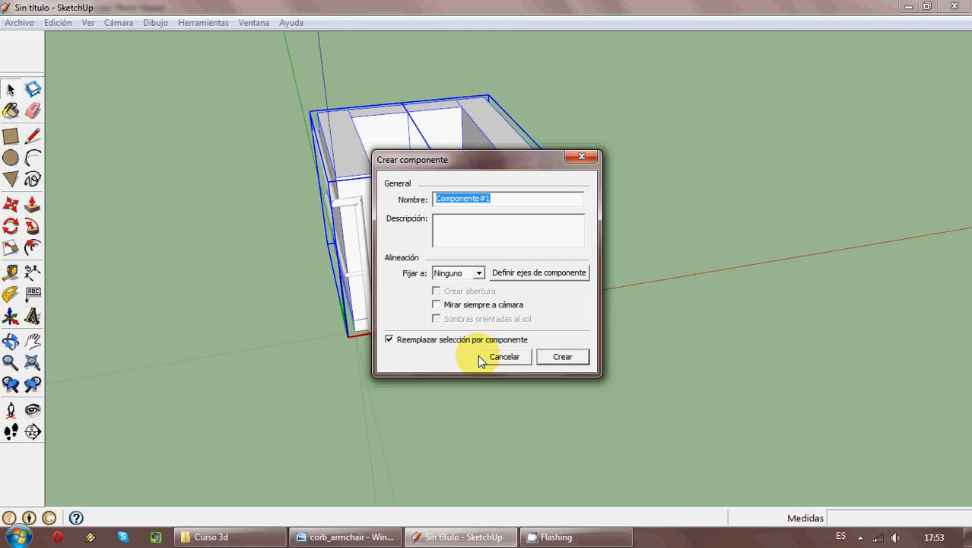
{"action": "type", "text": "Sillón"}
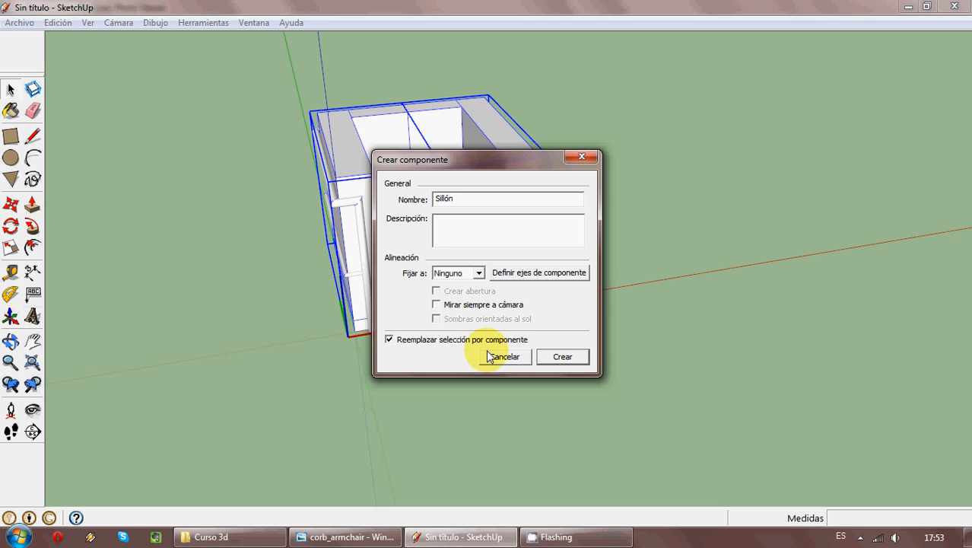
{"action": "left_click", "coordinate": [562, 358]}
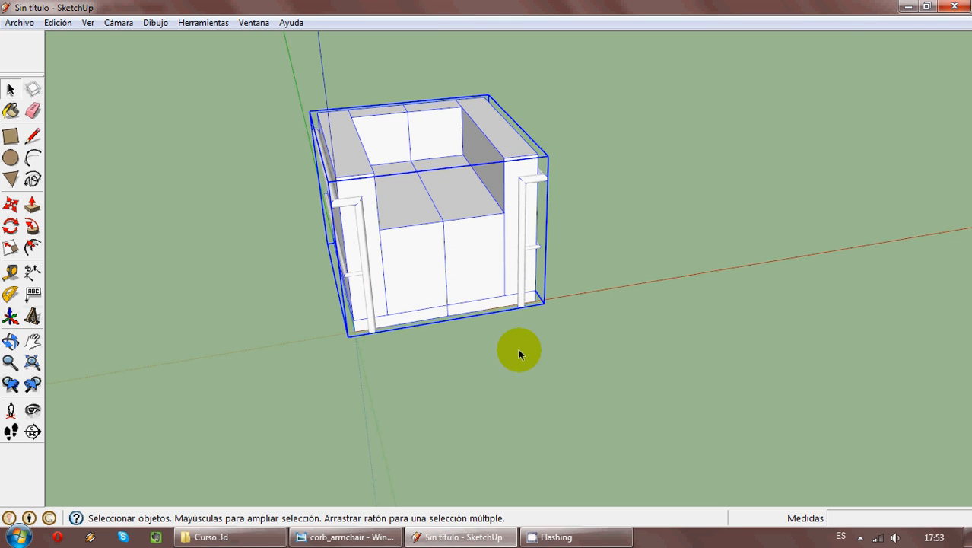
- Try moving the whole armchair component by its lower front corner, and put it back at the origin
{"action": "left_click", "coordinate": [11, 205]}
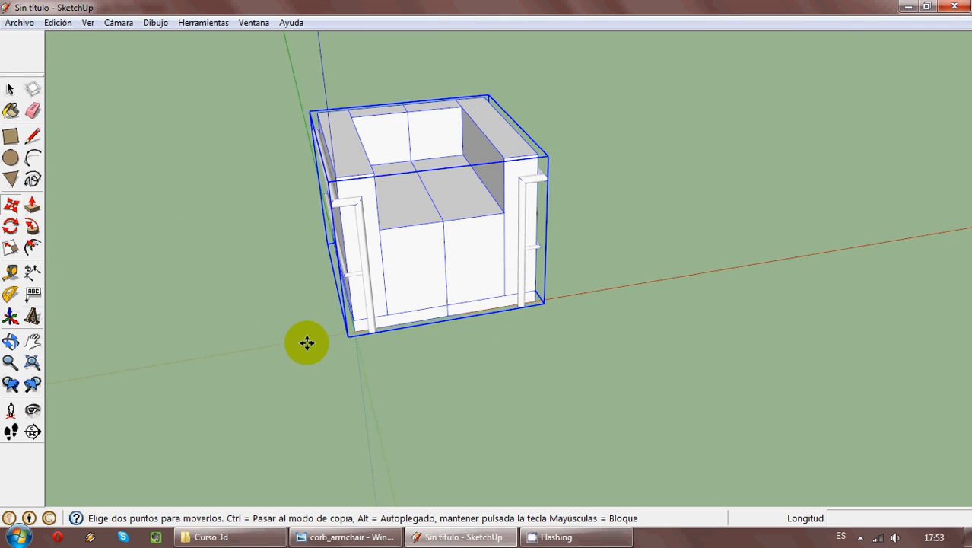
{"action": "left_click", "coordinate": [359, 331]}
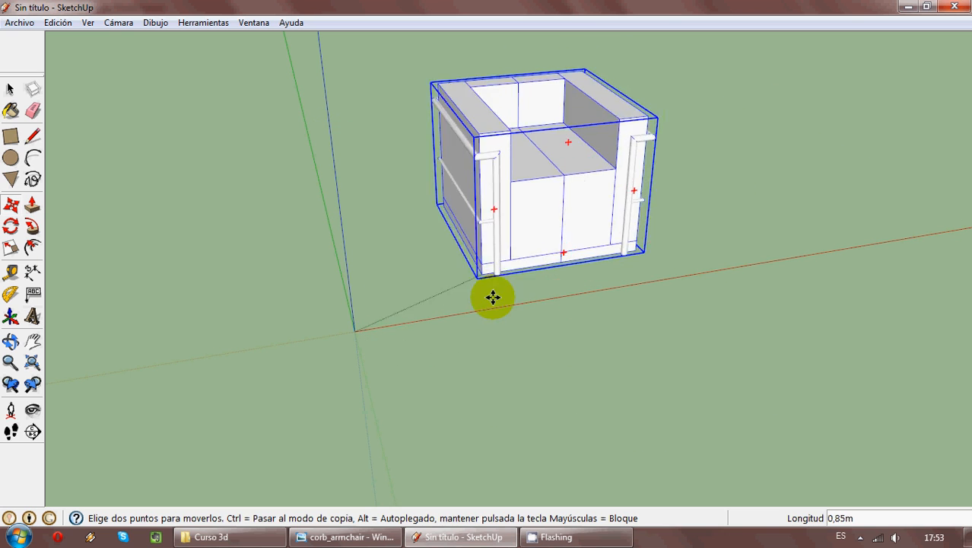
{"action": "left_click", "coordinate": [355, 331]}
{"action": "left_click", "coordinate": [11, 89]}
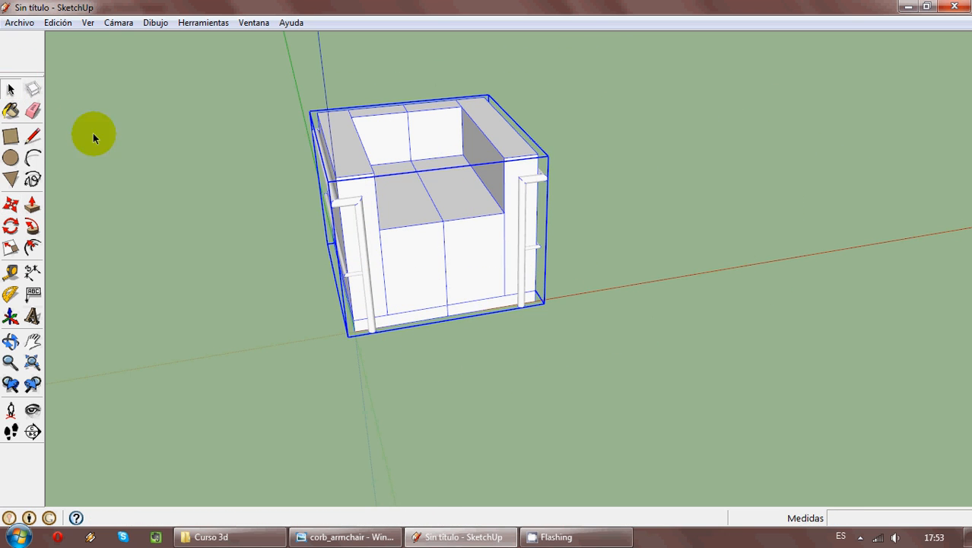
{"action": "left_click", "coordinate": [93, 135]}
{"action": "left_click", "coordinate": [412, 200]}
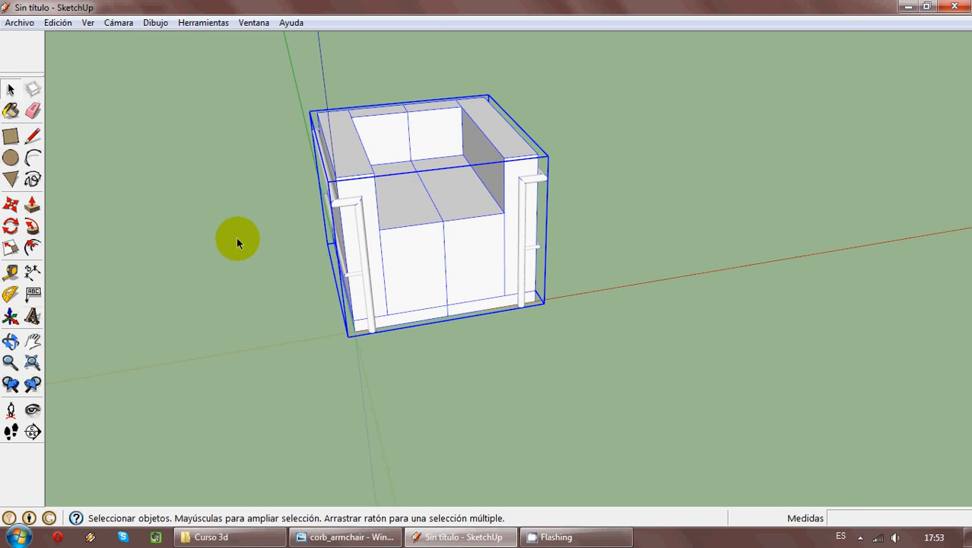
- Try rotating the armchair component 90° about its center, parallel to its front face
{"action": "left_click", "coordinate": [11, 205]}
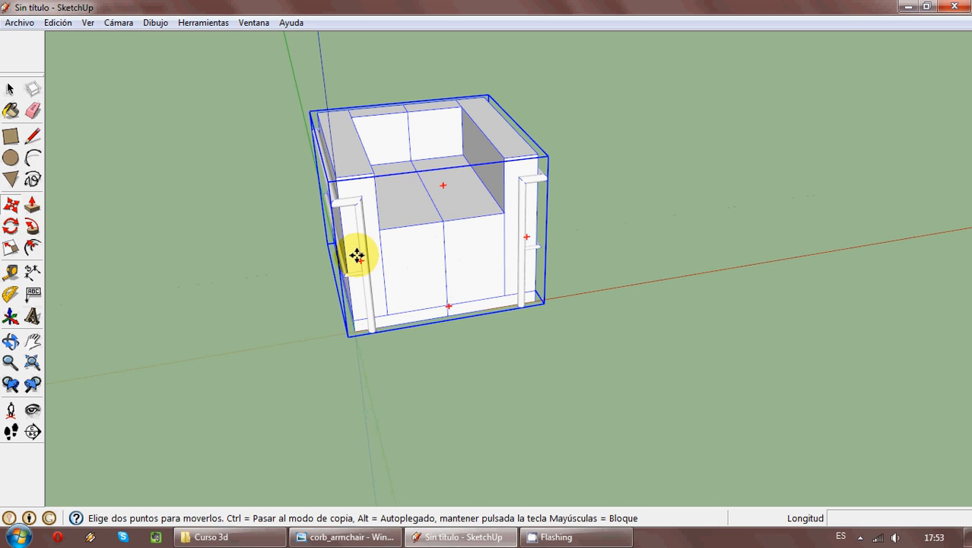
{"action": "mouse_move", "coordinate": [361, 262]}
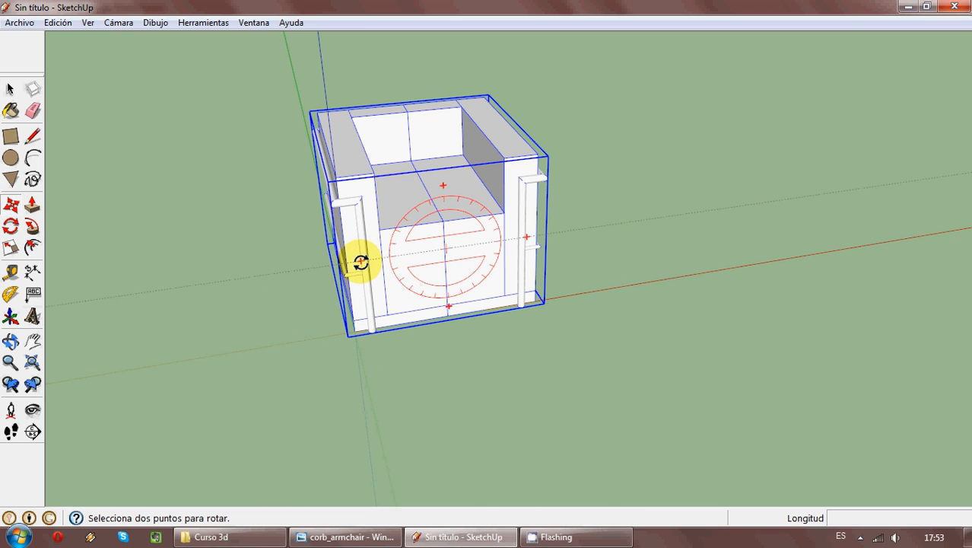
{"action": "left_click_drag", "start_coordinate": [361, 262], "coordinate": [442, 191]}
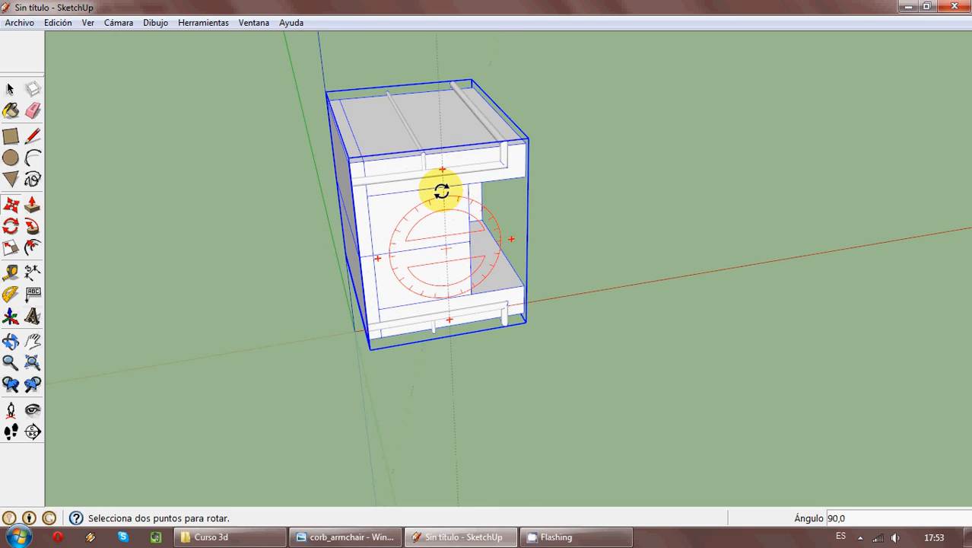
{"action": "key", "text": "Escape"}
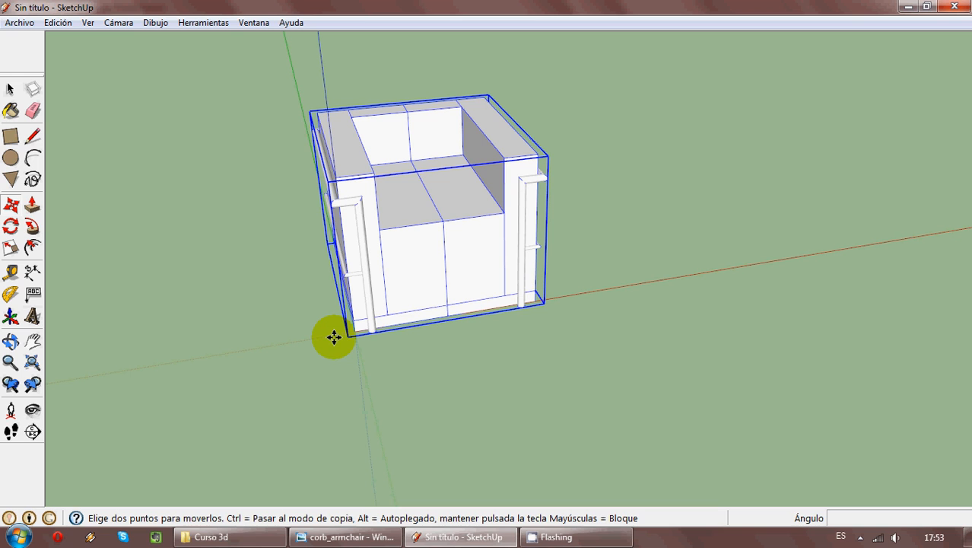
- Copy the armchair component about 1.88 m along the red axis, using its lower front corner as the base point
{"action": "key", "text": "ctrl"}
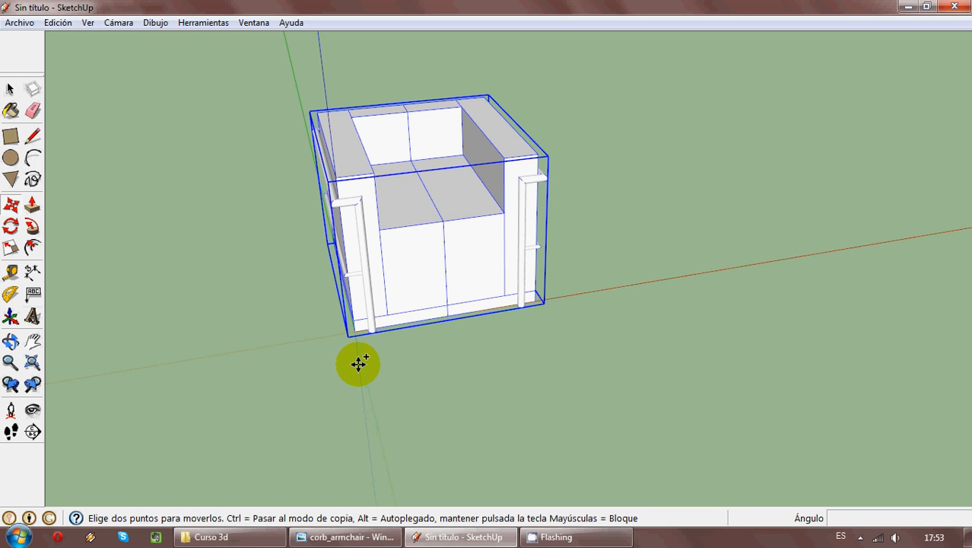
{"action": "left_click", "coordinate": [352, 325]}
{"action": "left_click", "coordinate": [675, 283]}
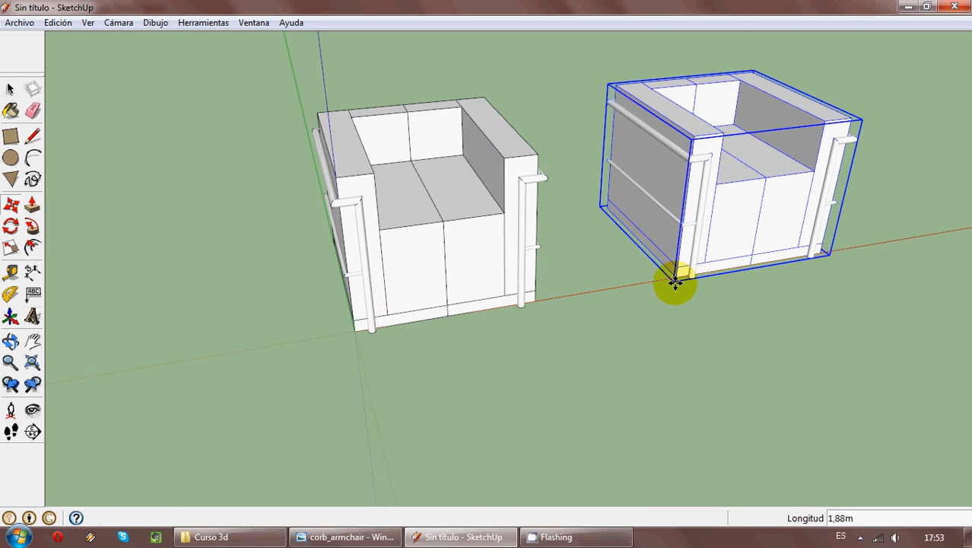
{"action": "middle_click_drag", "start_coordinate": [675, 283], "coordinate": [507, 232]}
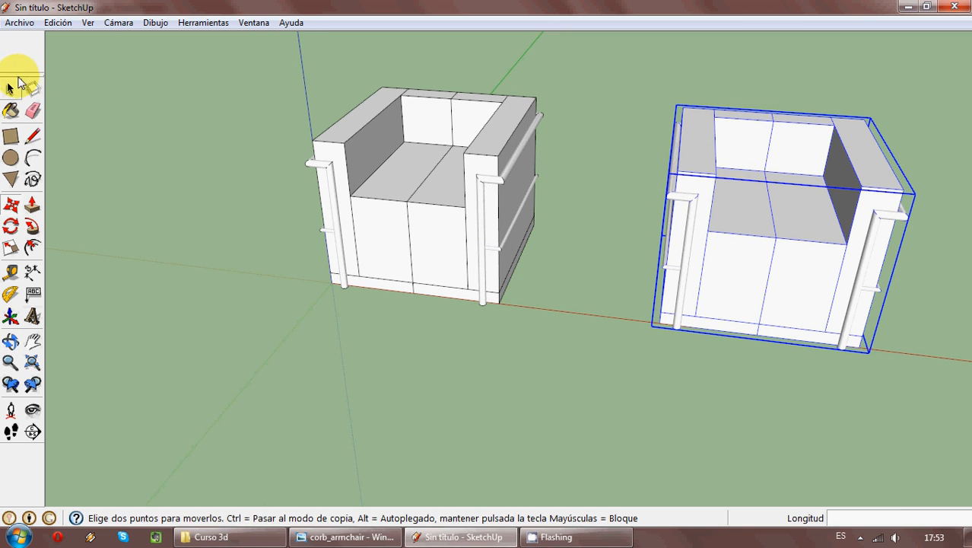
- Try exploding the original armchair component at the origin, check its two halves separately, and restore the component
{"action": "left_click", "coordinate": [10, 88]}
{"action": "left_click", "coordinate": [112, 252]}
{"action": "right_click", "coordinate": [423, 242]}
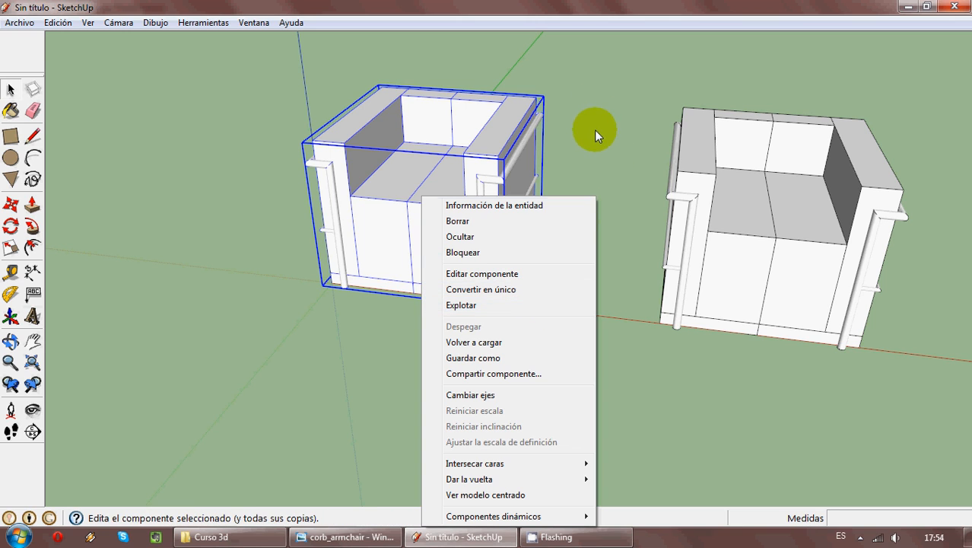
{"action": "left_click", "coordinate": [565, 306]}
{"action": "left_click", "coordinate": [463, 368]}
{"action": "left_click", "coordinate": [452, 256]}
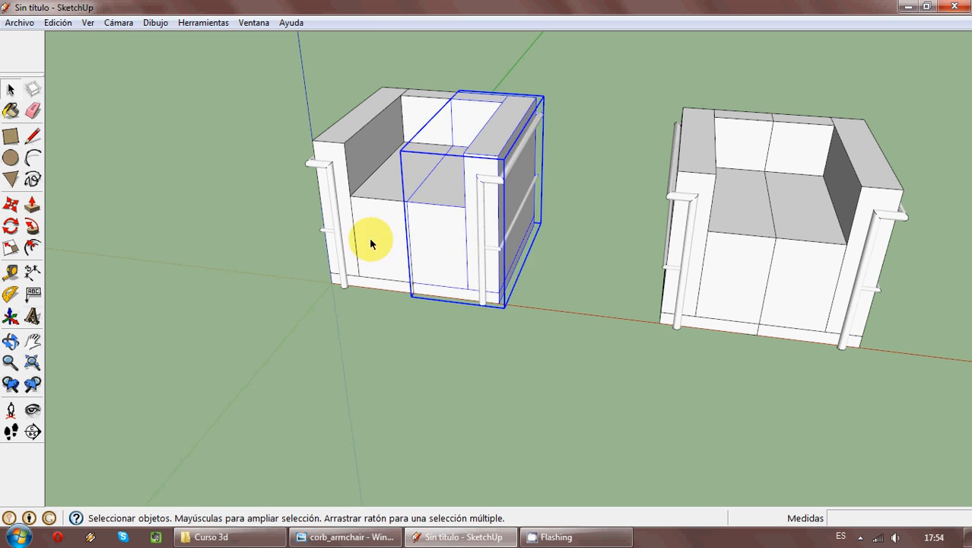
{"action": "left_click", "coordinate": [374, 239]}
{"action": "left_click", "coordinate": [371, 348]}
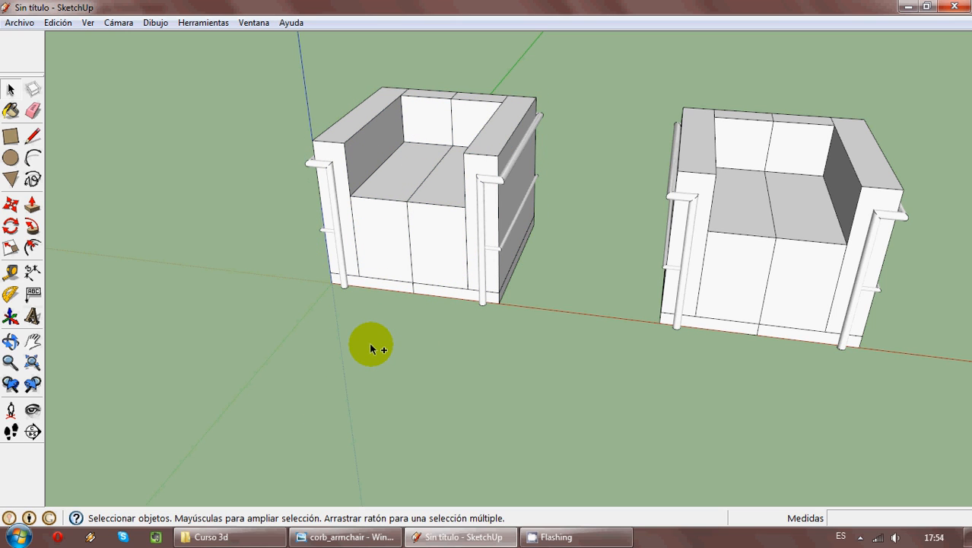
{"action": "left_click", "coordinate": [434, 222]}
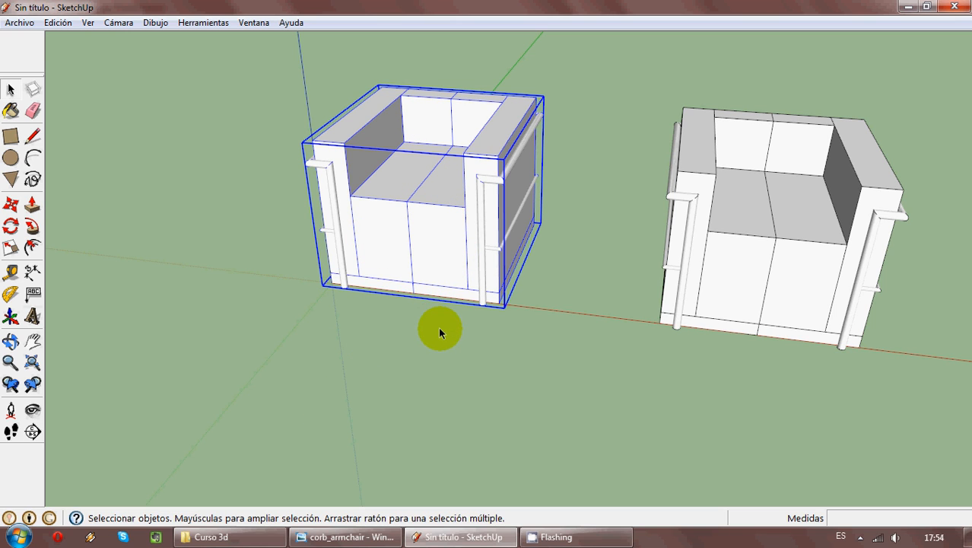
- Open the armchair component at the origin for editing, including its half on the origin side
{"action": "middle_click_drag", "start_coordinate": [348, 316], "coordinate": [473, 319]}
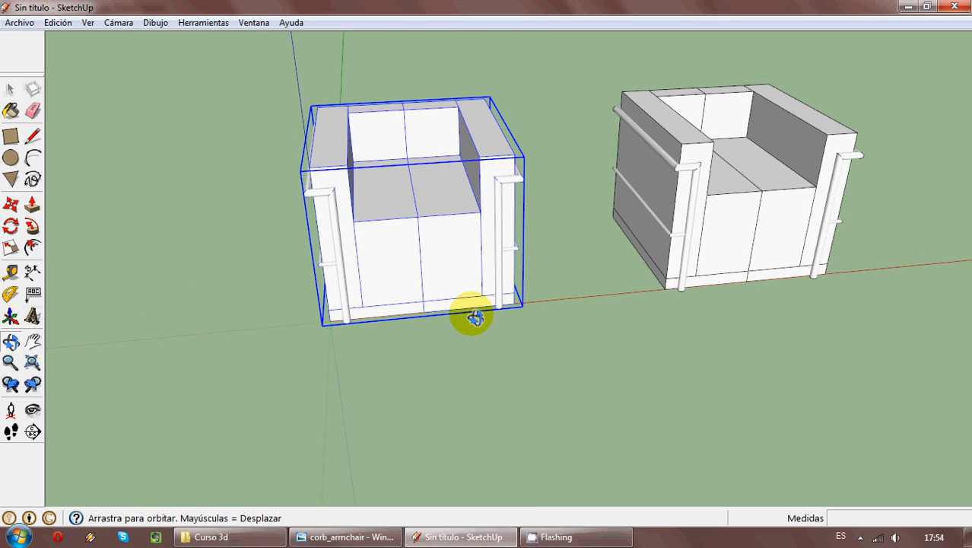
{"action": "double_click", "coordinate": [369, 225]}
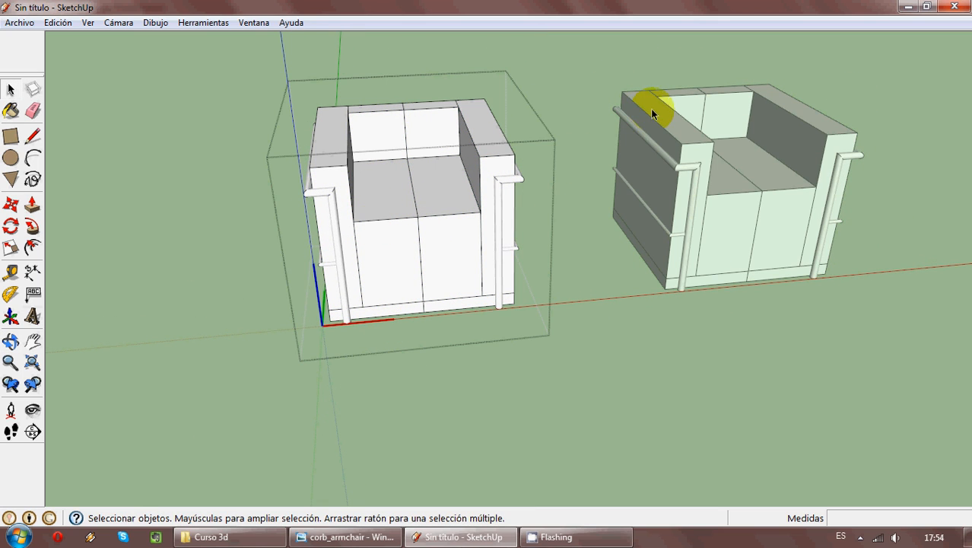
{"action": "mouse_move", "coordinate": [652, 108]}
{"action": "middle_mouse_down"}
{"action": "mouse_move", "coordinate": [664, 18]}
{"action": "mouse_move", "coordinate": [642, 8]}
{"action": "mouse_move", "coordinate": [614, 217]}
{"action": "mouse_move", "coordinate": [647, 266]}
{"action": "mouse_move", "coordinate": [337, 155]}
{"action": "middle_mouse_up"}
{"action": "left_click", "coordinate": [388, 271]}
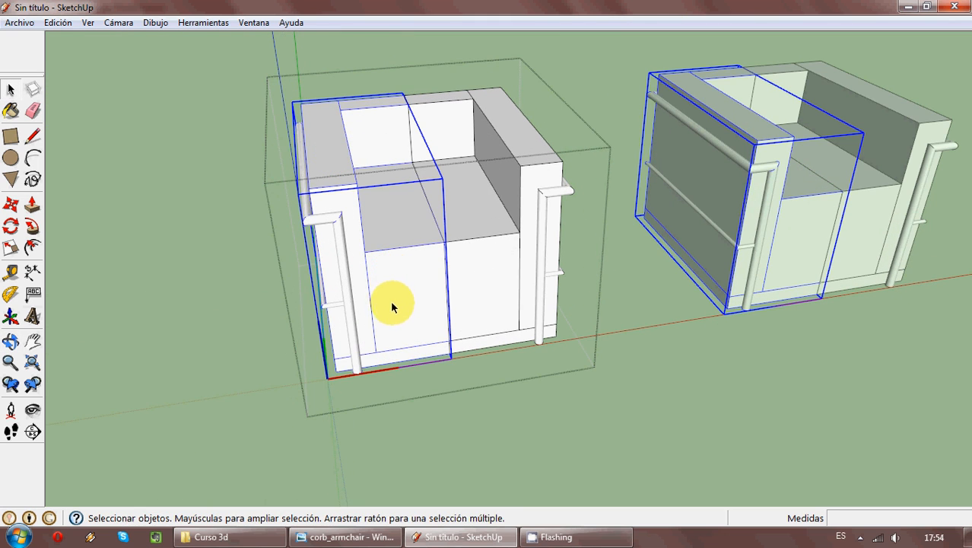
{"action": "double_click", "coordinate": [401, 261]}
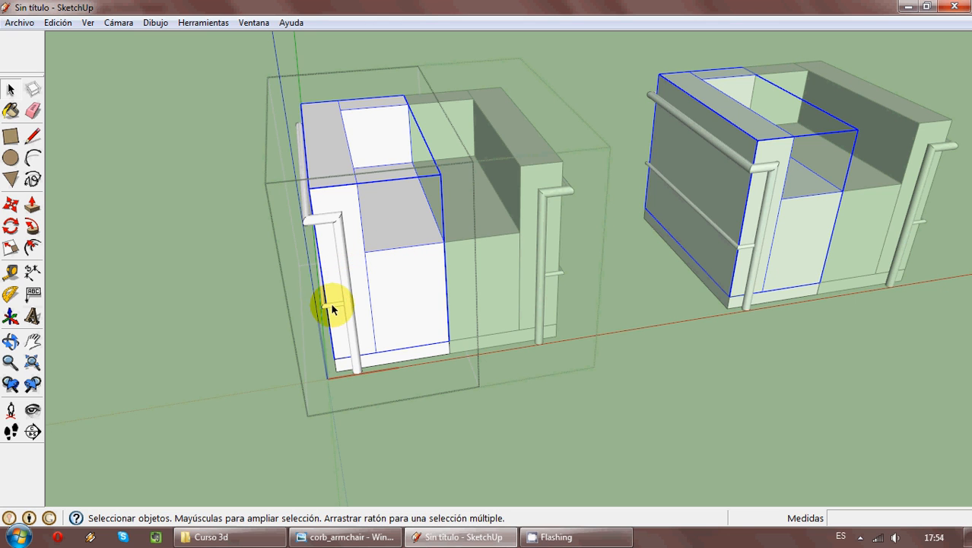
- Delete the thin lower side tube from the armchair half open for editing
{"action": "key", "text": "Escape"}
{"action": "middle_click_drag", "start_coordinate": [330, 330], "coordinate": [427, 335]}
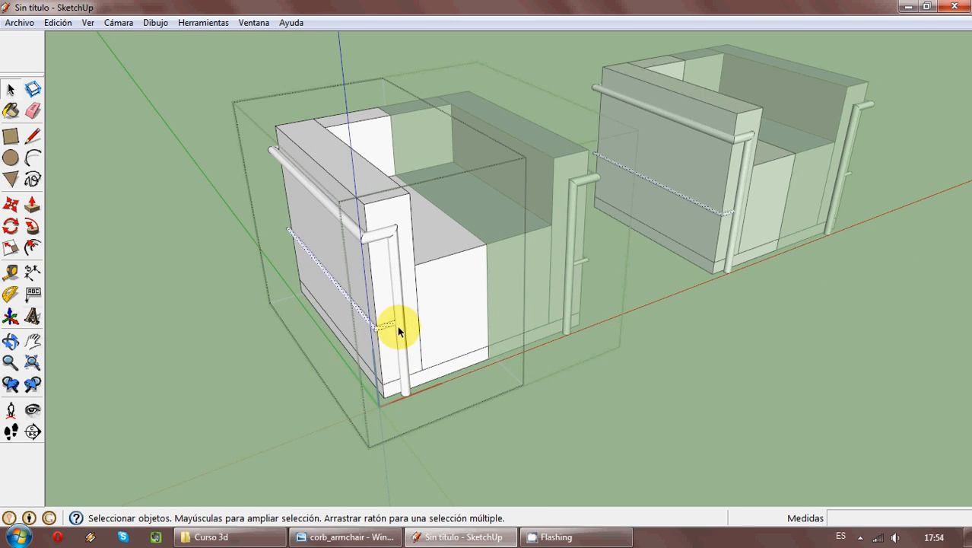
{"action": "middle_click_drag", "start_coordinate": [572, 274], "coordinate": [475, 277]}
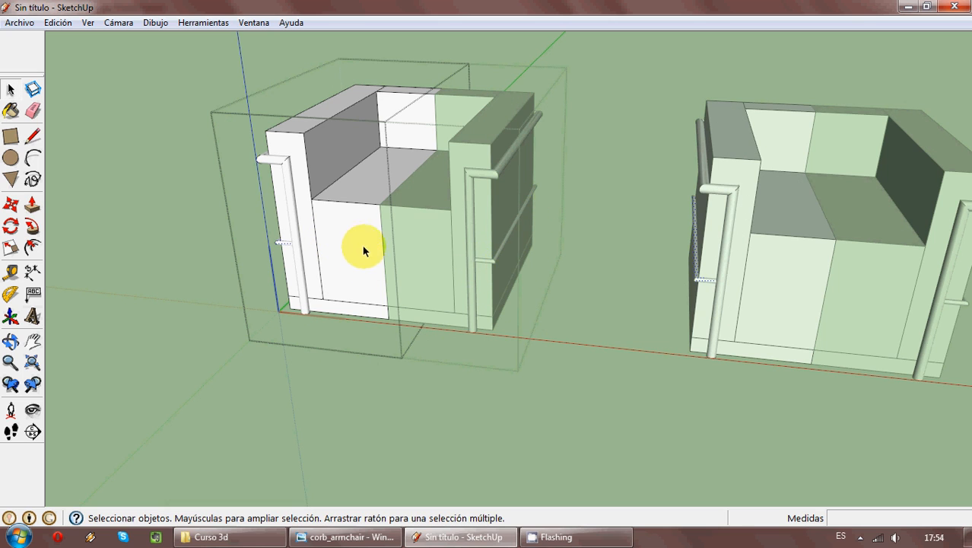
{"action": "middle_click_drag", "start_coordinate": [362, 245], "coordinate": [633, 267]}
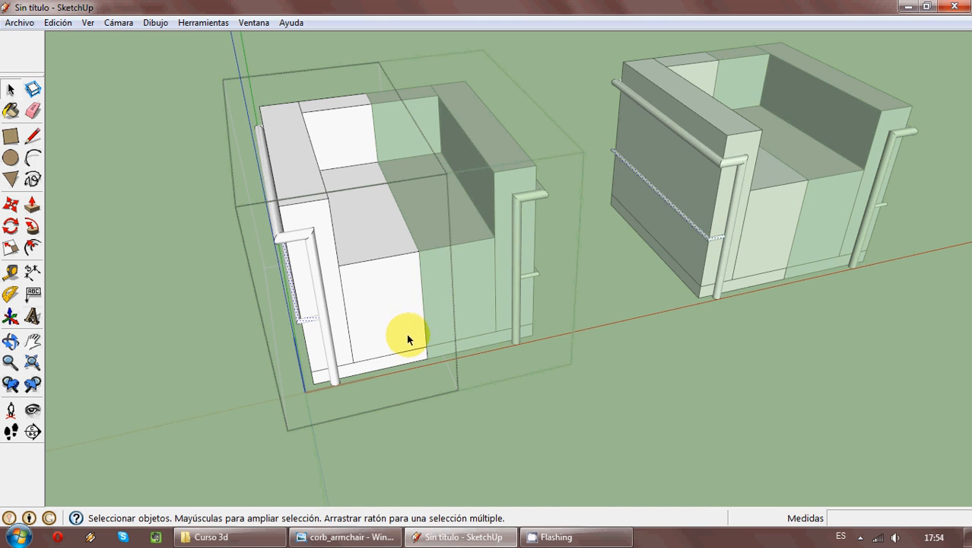
{"action": "key", "text": "Delete"}
- Undo the lower tube's deletion and leave component editing
{"action": "middle_click_drag", "start_coordinate": [459, 402], "coordinate": [693, 229]}
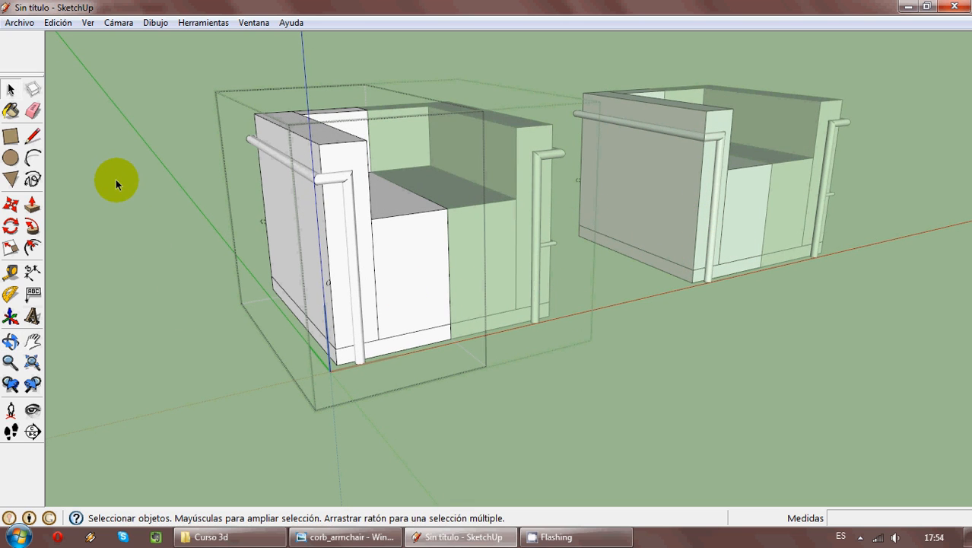
{"action": "key", "text": "ctrl+z"}
{"action": "double_click", "coordinate": [504, 372]}
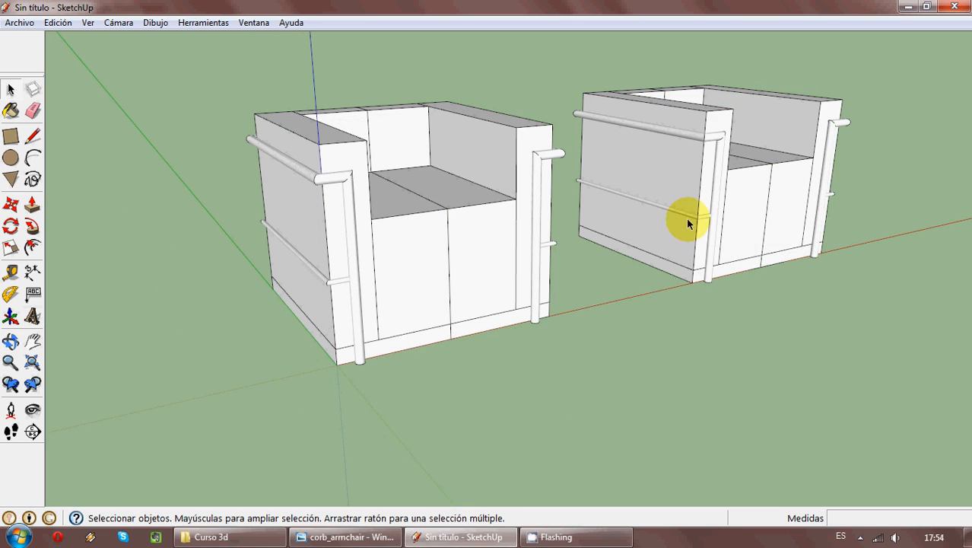
{"action": "middle_click_drag", "start_coordinate": [688, 223], "coordinate": [510, 293]}
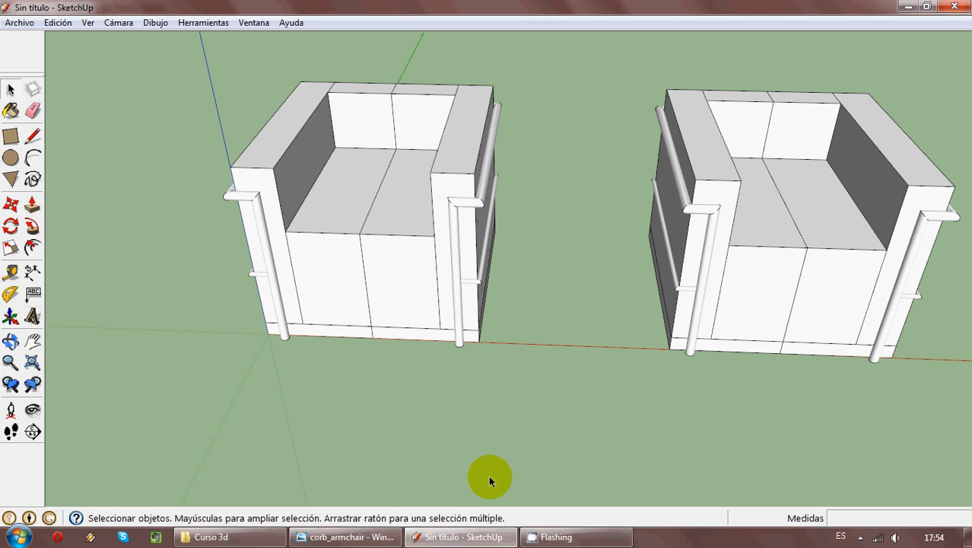
{"action": "left_click", "coordinate": [453, 203]}
{"action": "left_click", "coordinate": [569, 429]}
{"action": "left_click", "coordinate": [696, 265]}
{"action": "left_click", "coordinate": [615, 395]}
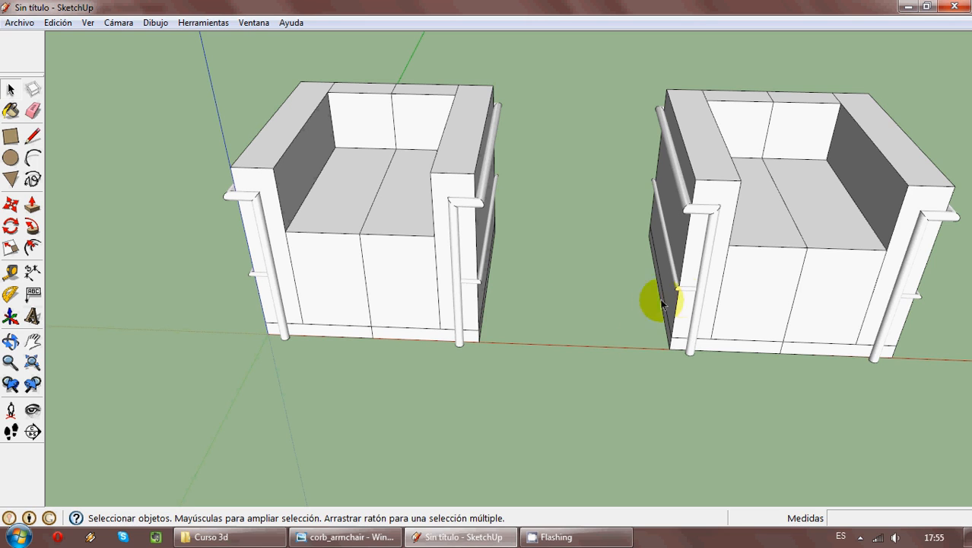
{"action": "left_click", "coordinate": [770, 269]}
{"action": "middle_click_drag", "start_coordinate": [566, 344], "coordinate": [623, 303]}
{"action": "left_click", "coordinate": [547, 369]}
{"action": "middle_click_drag", "start_coordinate": [548, 371], "coordinate": [494, 341]}
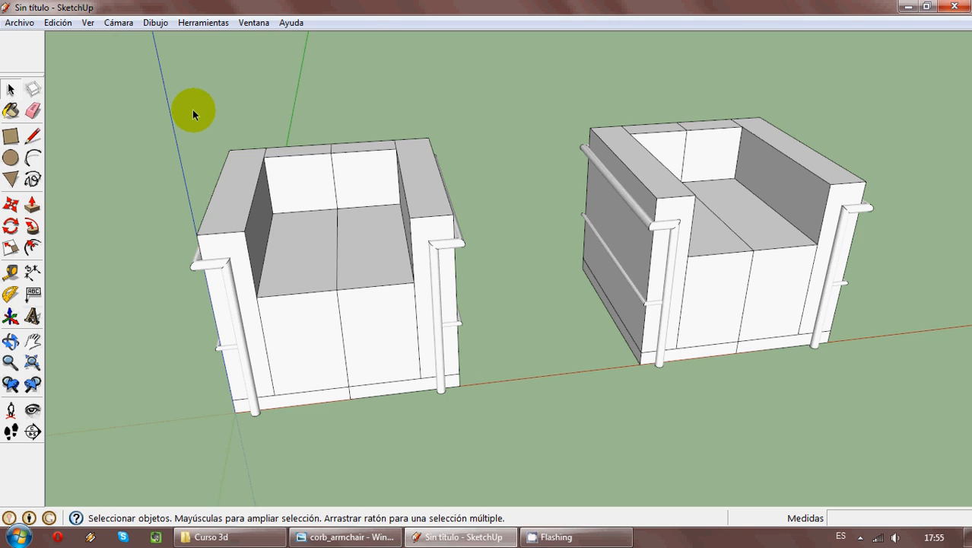
- Open the component browser and look through the Componentes de muestra collection
{"action": "left_click", "coordinate": [201, 23]}
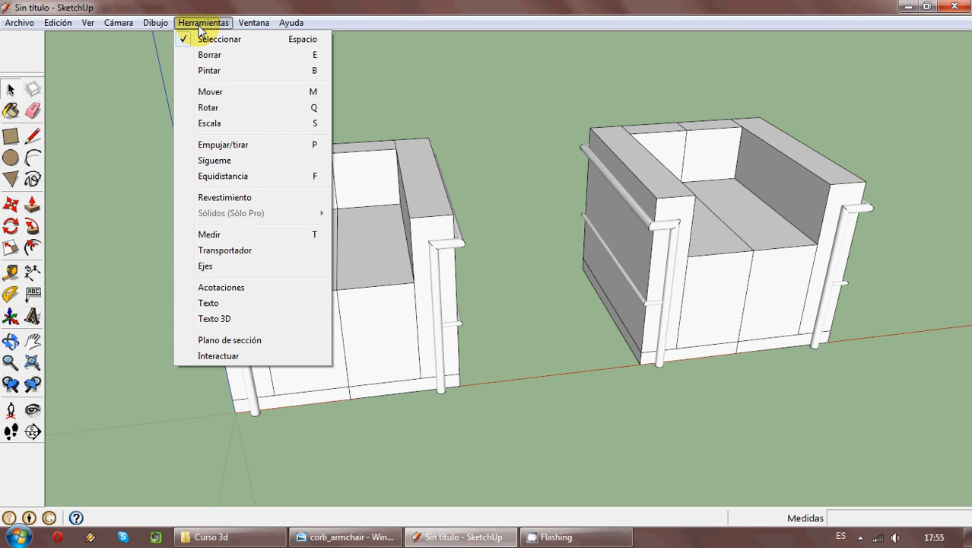
{"action": "mouse_move", "coordinate": [262, 24]}
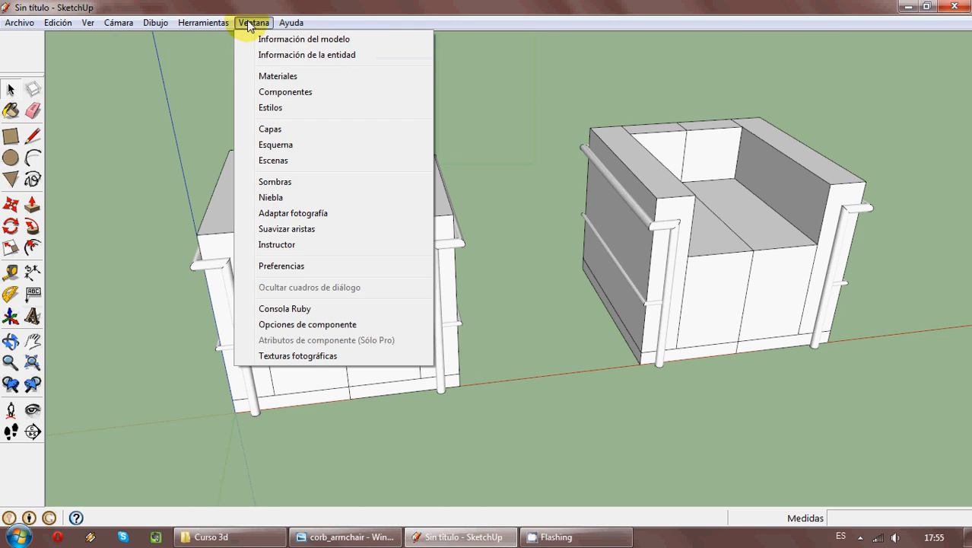
{"action": "left_click", "coordinate": [279, 91]}
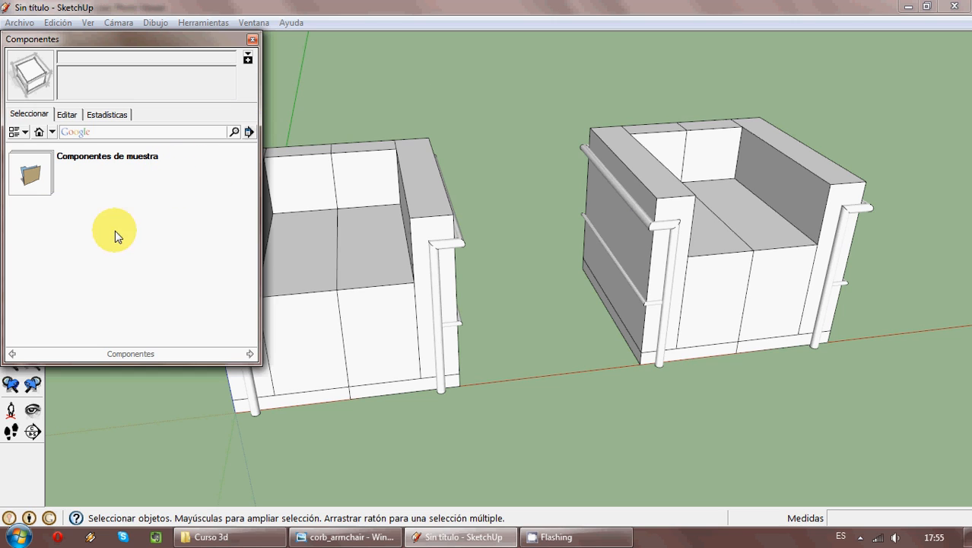
{"action": "left_click", "coordinate": [106, 159]}
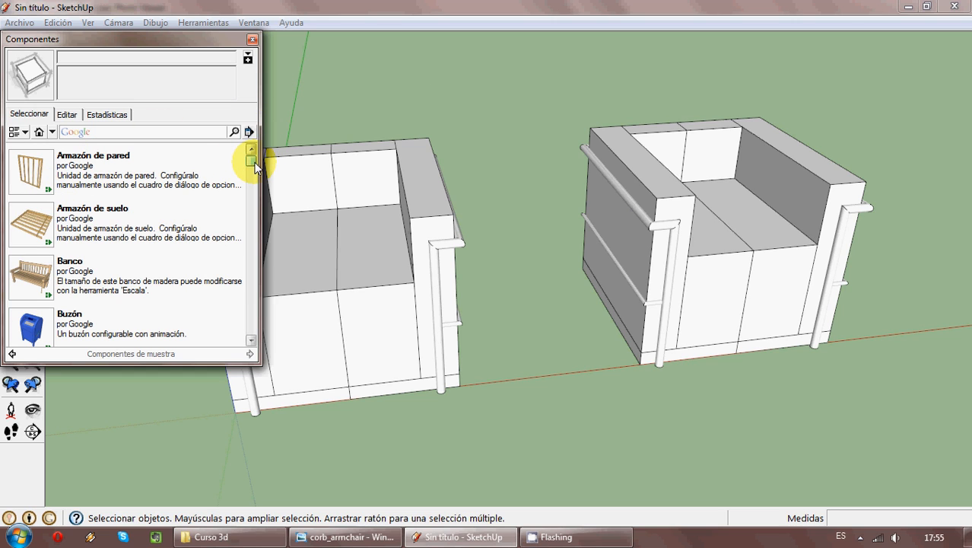
{"action": "left_click_drag", "start_coordinate": [253, 163], "coordinate": [251, 199]}
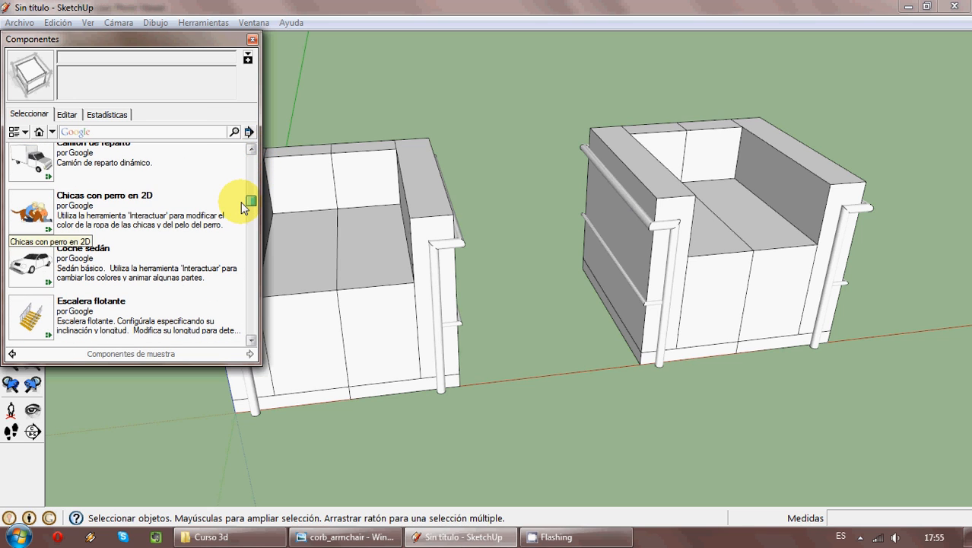
- Insert the Camión de reparto sample component beyond the copied armchair, clear of both chairs
{"action": "left_click", "coordinate": [32, 161]}
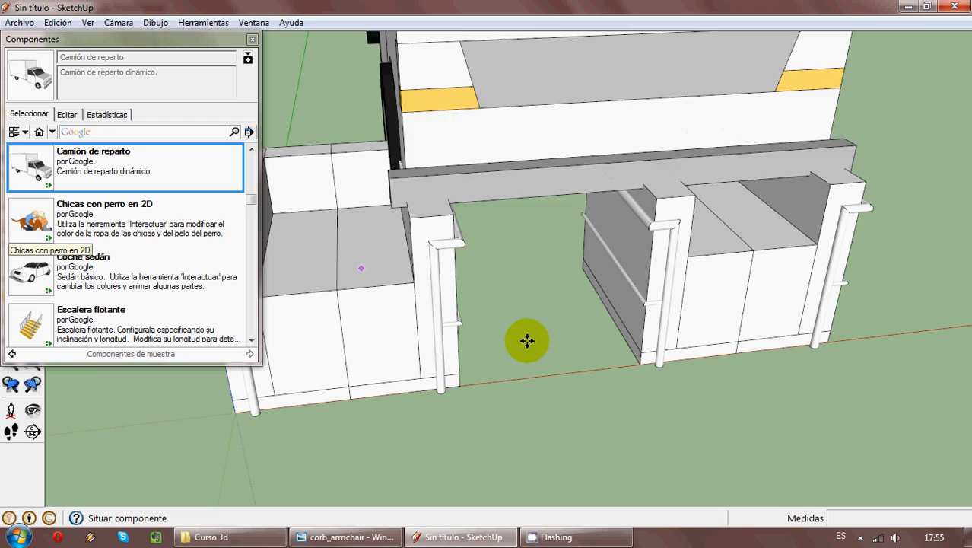
{"action": "scroll", "coordinate": [460, 320], "scroll_direction": "down", "scroll_amount": 4}
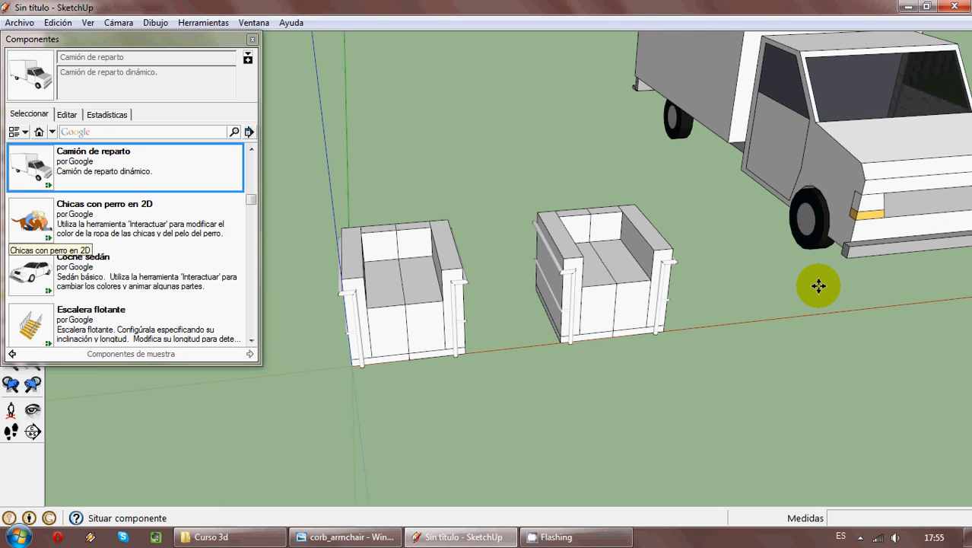
{"action": "left_click", "coordinate": [816, 285]}
{"action": "scroll", "coordinate": [594, 304], "scroll_direction": "down", "scroll_amount": 5}
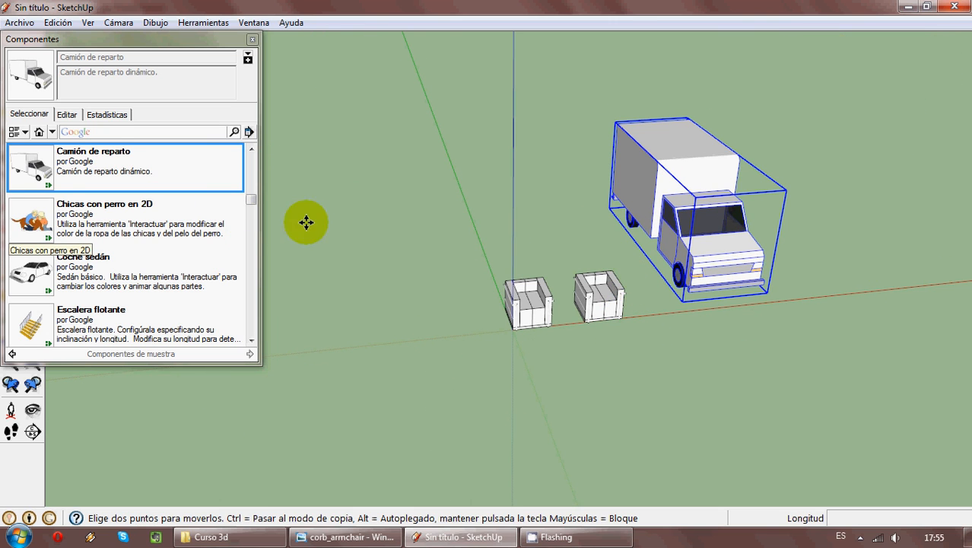
- List the components used in the current model (En el modelo) in the component browser
{"action": "left_click", "coordinate": [18, 132]}
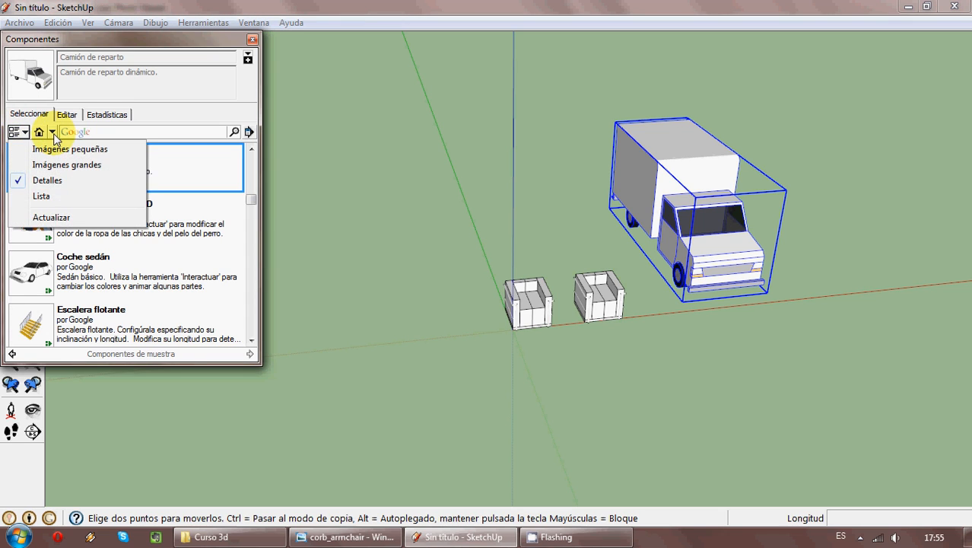
{"action": "left_click", "coordinate": [52, 132]}
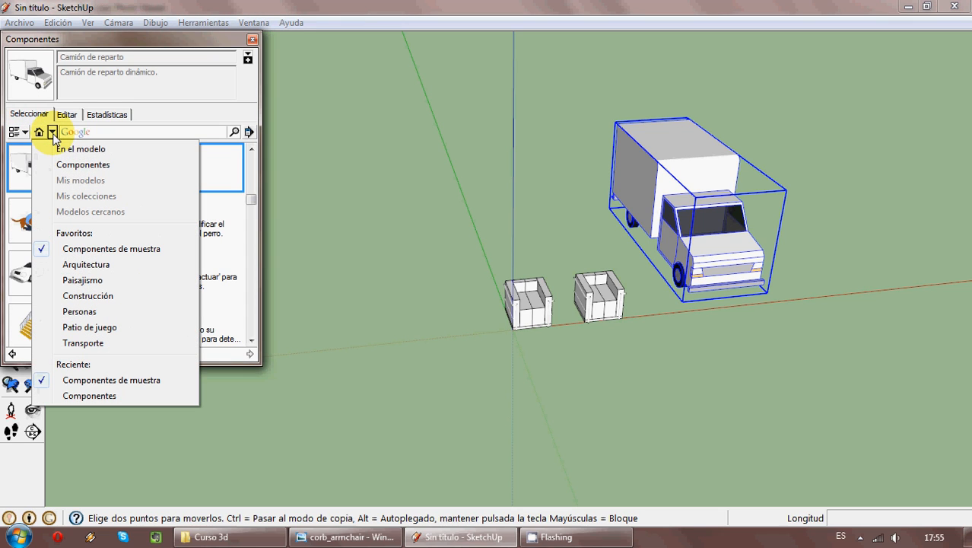
{"action": "left_click", "coordinate": [89, 150]}
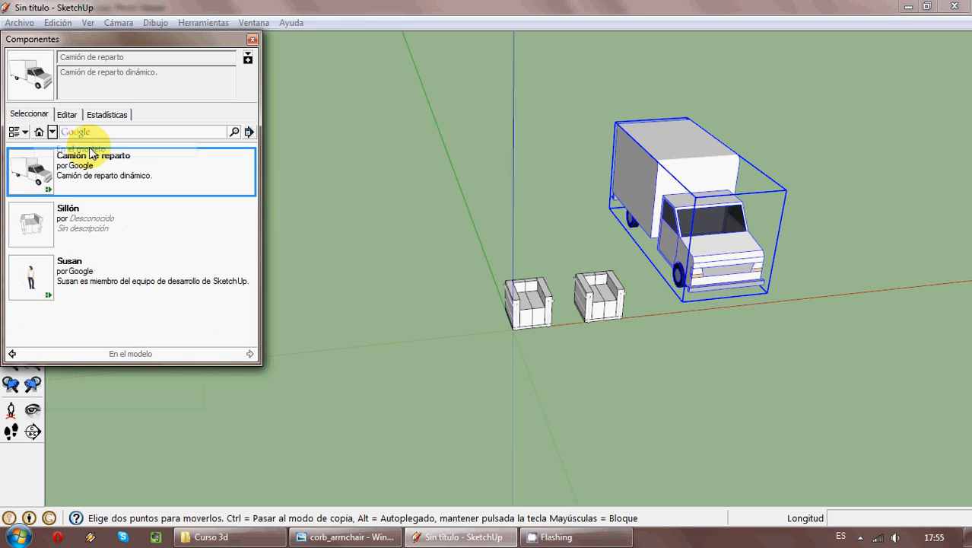
- Open the save dialog for the Sillón component, and cancel both the save and the component's placement
{"action": "left_click", "coordinate": [91, 230]}
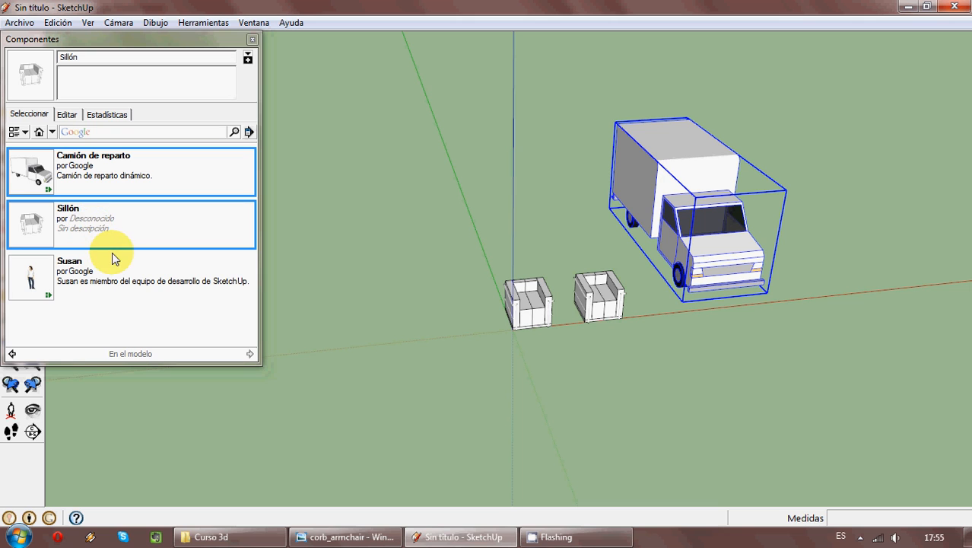
{"action": "right_click", "coordinate": [61, 221]}
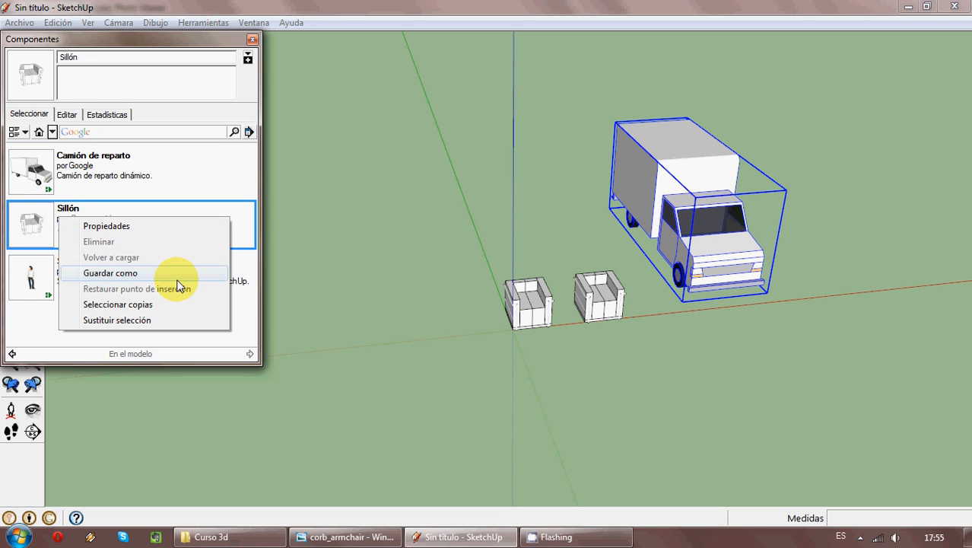
{"action": "left_click", "coordinate": [152, 274]}
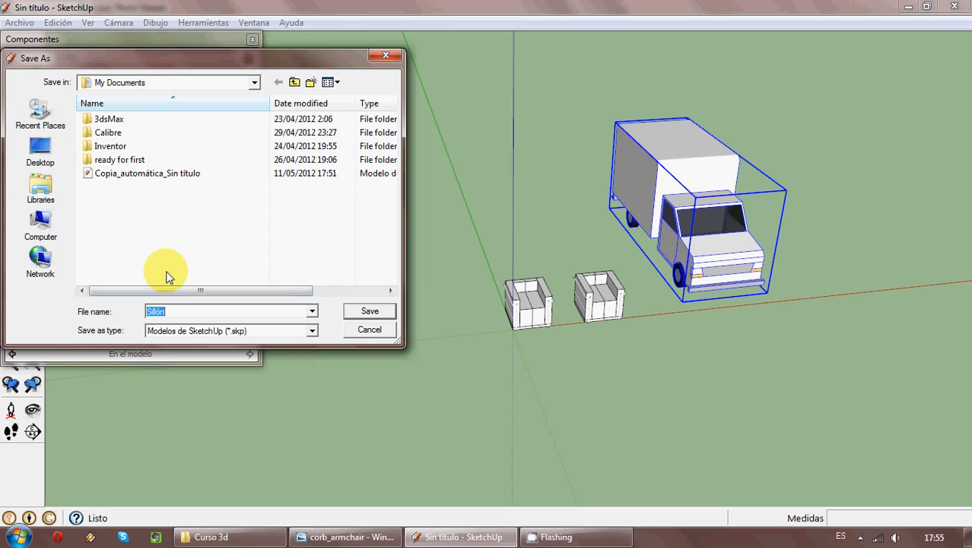
{"action": "left_click", "coordinate": [362, 336]}
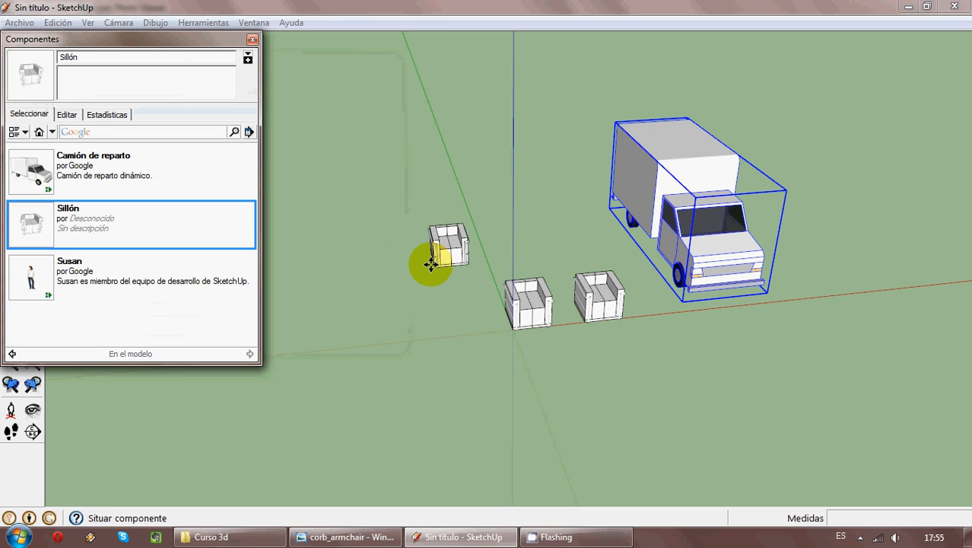
{"action": "key", "text": "Escape"}
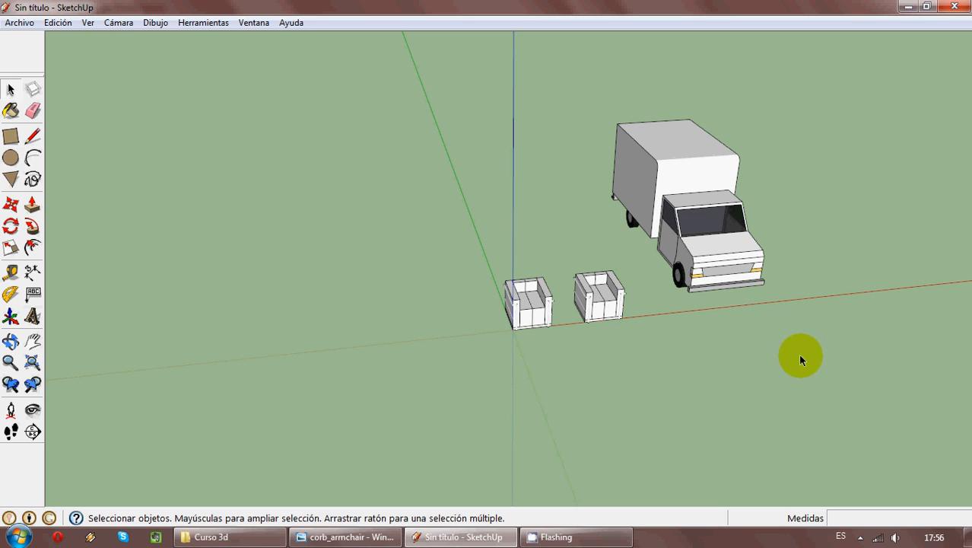
- Delete both armchairs and the delivery truck from the model
{"action": "left_click_drag", "start_coordinate": [791, 393], "coordinate": [445, 114]}
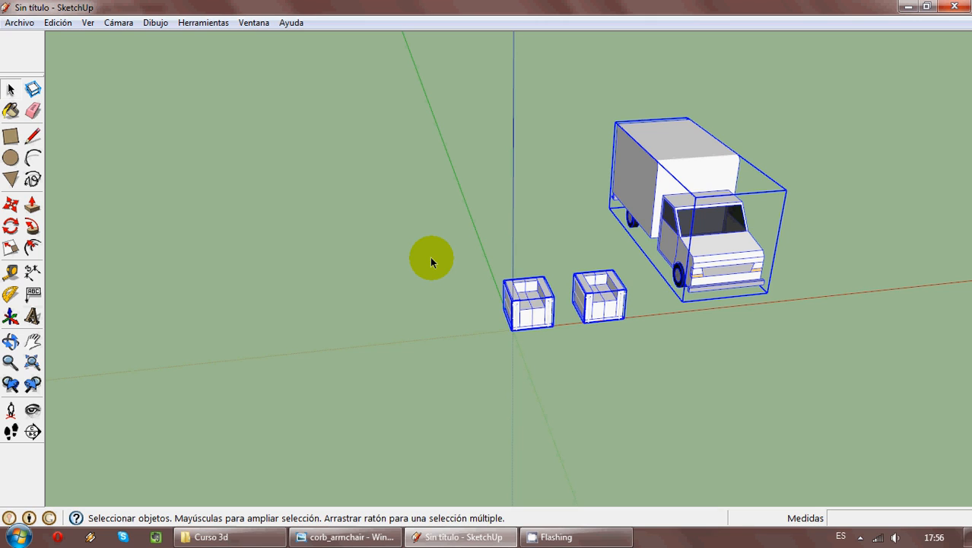
{"action": "key", "text": "Delete"}
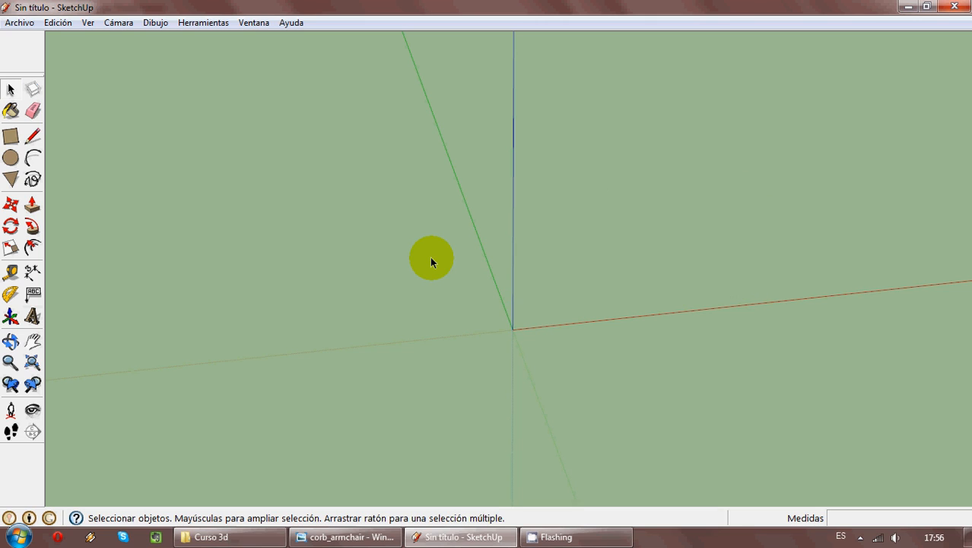
- Draw a horizontal circle with a 0.5 m radius centred on the origin
{"action": "left_click", "coordinate": [11, 158]}
{"action": "scroll", "coordinate": [533, 327], "scroll_direction": "up", "scroll_amount": 3}
{"action": "scroll", "coordinate": [495, 332], "scroll_direction": "up", "scroll_amount": 2}
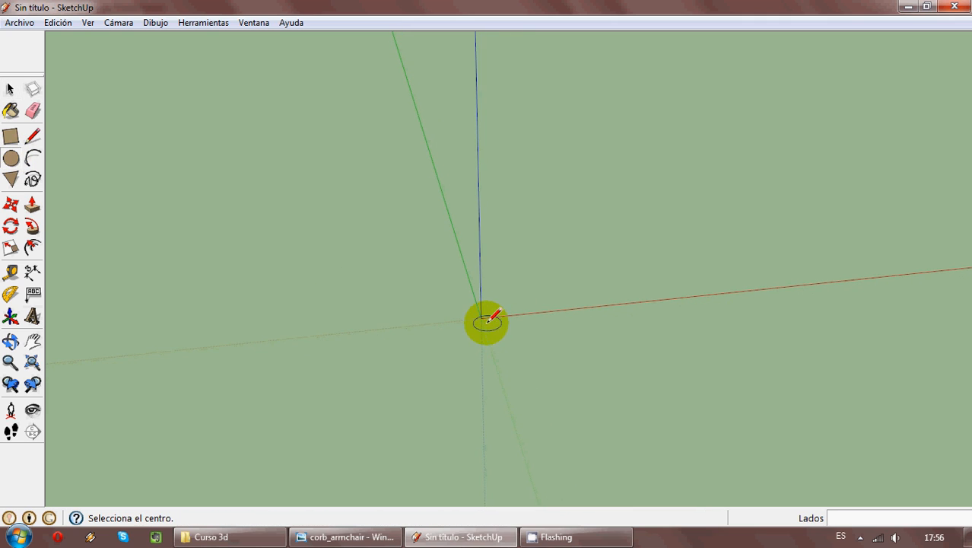
{"action": "left_click", "coordinate": [478, 315]}
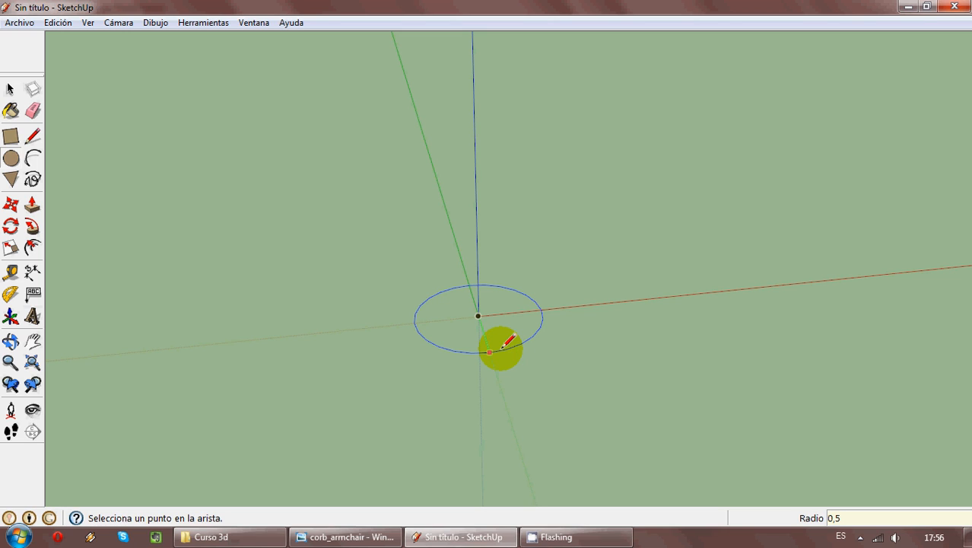
{"action": "key", "text": "Return"}
- Draw a vertical circle with a 0.50 m radius, centred on the origin and perpendicular to the green axis
{"action": "middle_click_drag", "start_coordinate": [517, 426], "coordinate": [32, 312]}
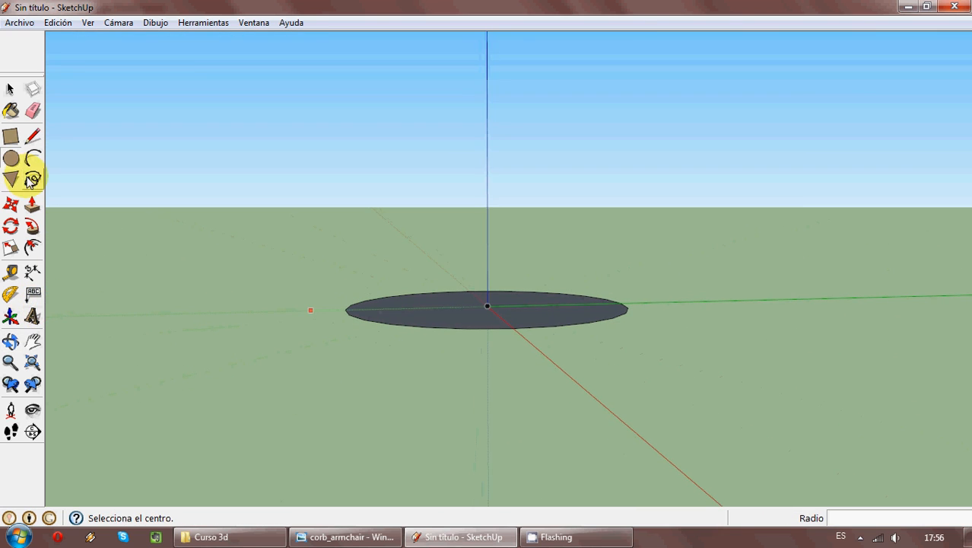
{"action": "left_click", "coordinate": [32, 160]}
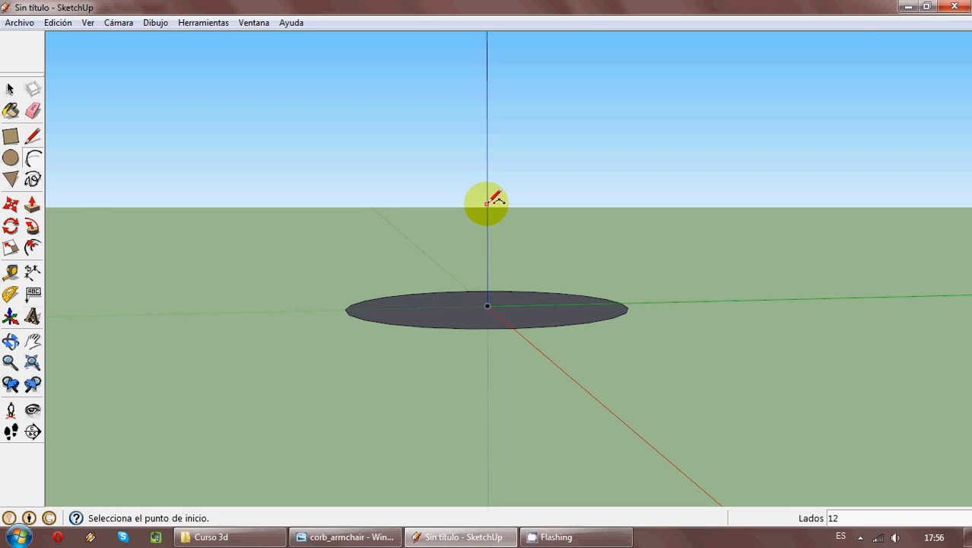
{"action": "left_click", "coordinate": [11, 162]}
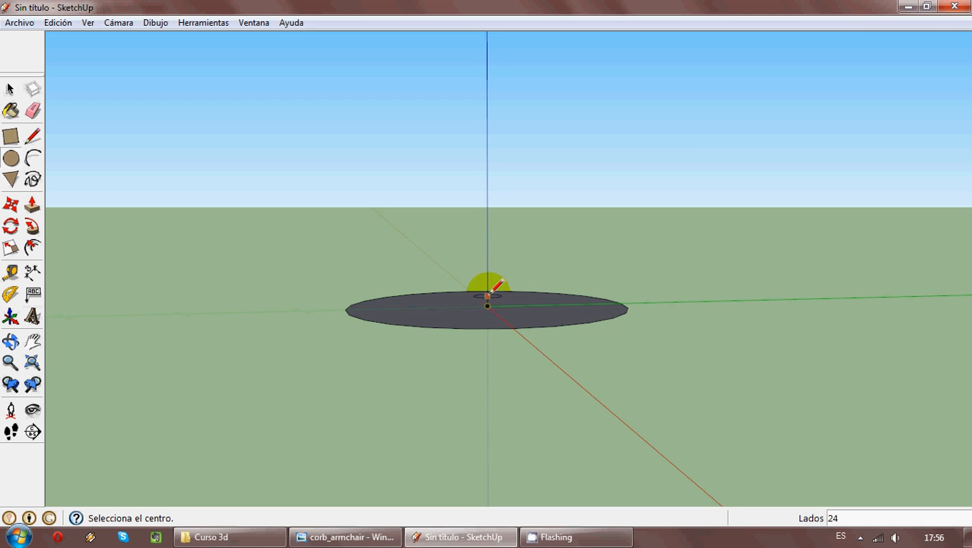
{"action": "middle_click_drag", "start_coordinate": [487, 354], "coordinate": [784, 457]}
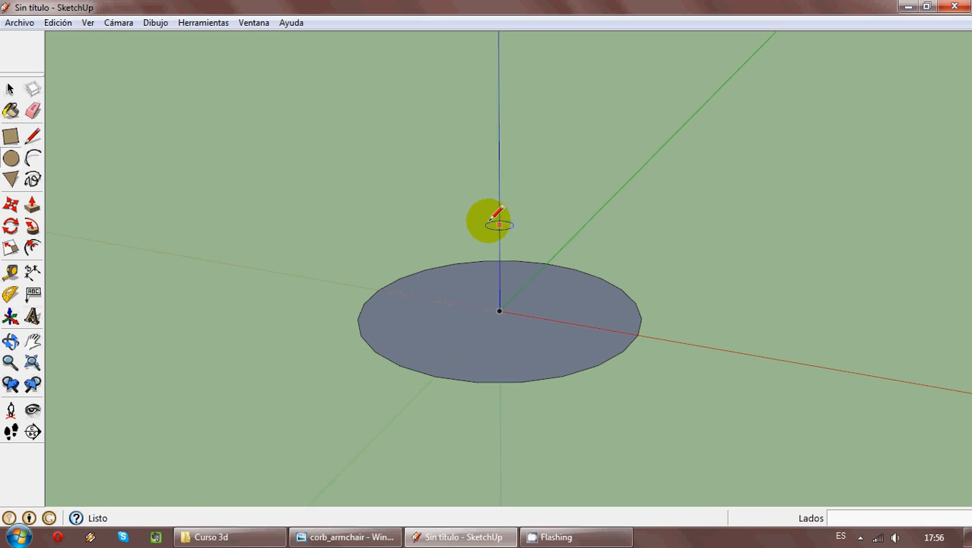
{"action": "middle_click_drag", "start_coordinate": [494, 218], "coordinate": [531, 95]}
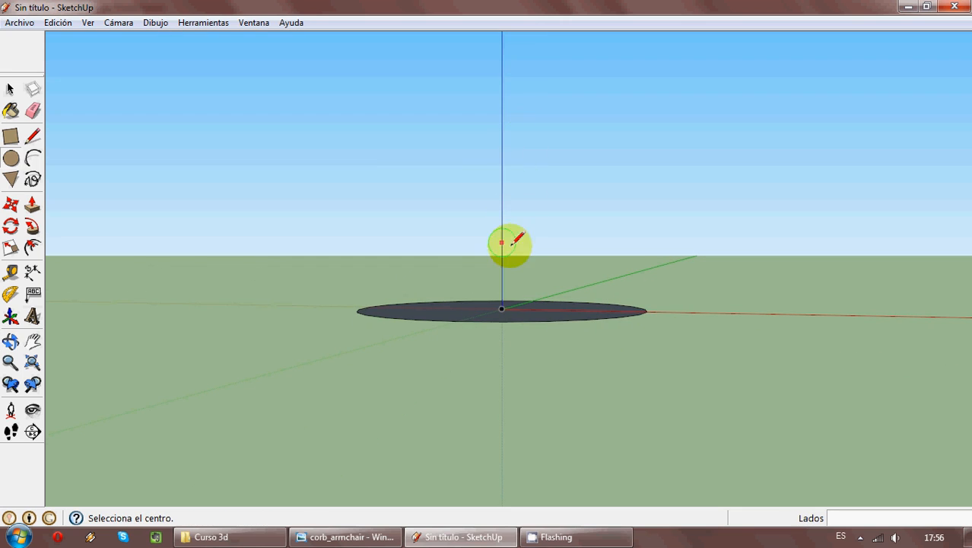
{"action": "left_click", "coordinate": [502, 308]}
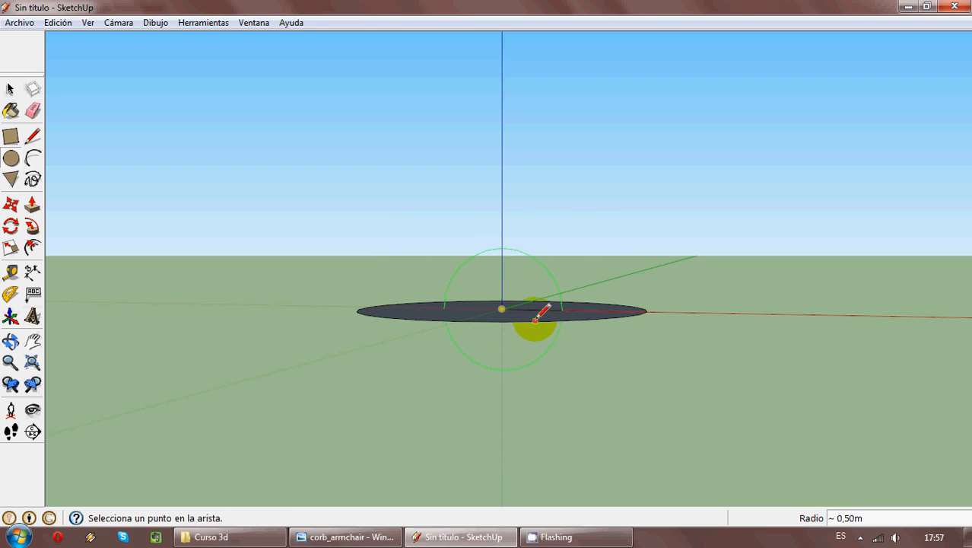
{"action": "mouse_move", "coordinate": [537, 325]}
{"action": "middle_mouse_down"}
{"action": "mouse_move", "coordinate": [547, 297]}
{"action": "mouse_move", "coordinate": [554, 336]}
{"action": "middle_mouse_up"}
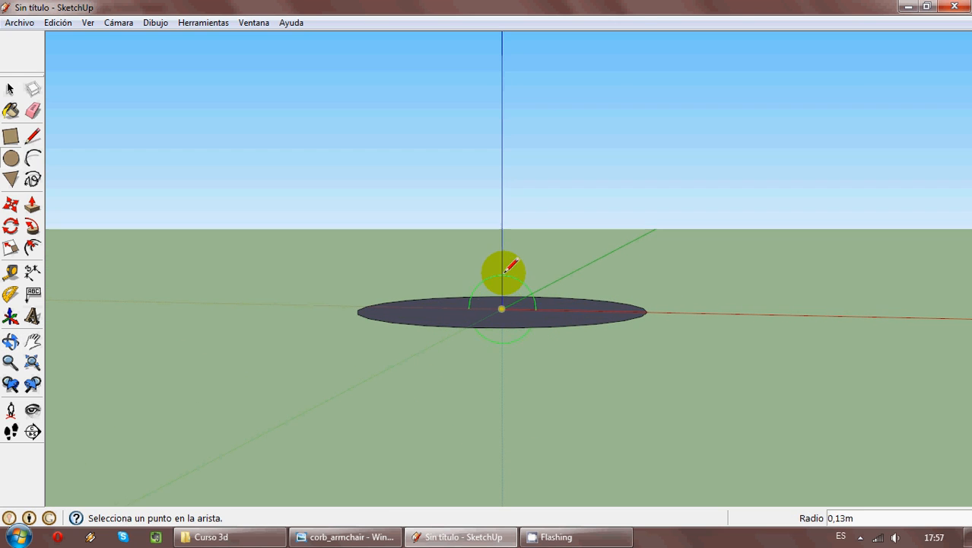
{"action": "left_click", "coordinate": [647, 312]}
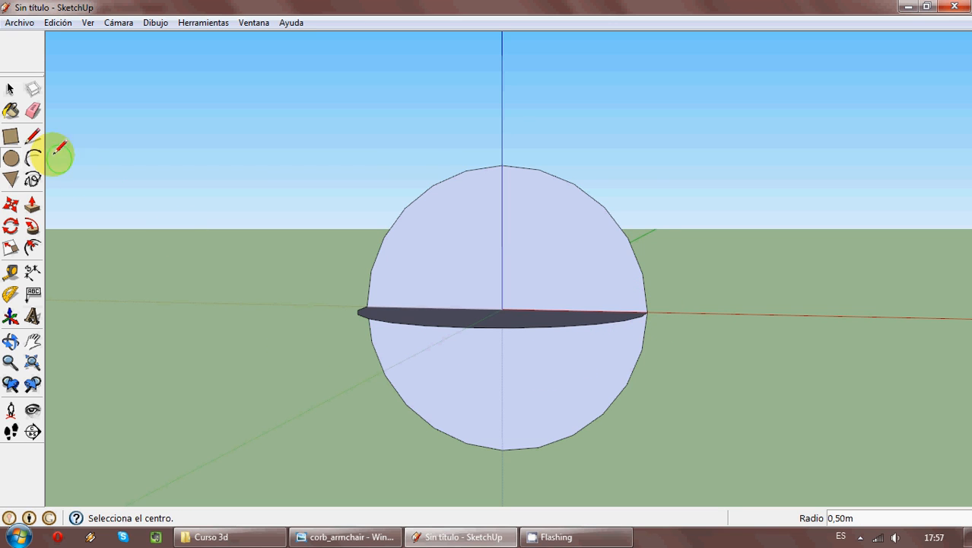
- Split the vertical circle into two halves with a line along the blue axis from its highest to its lowest point
{"action": "left_click", "coordinate": [35, 135]}
{"action": "left_click", "coordinate": [501, 164]}
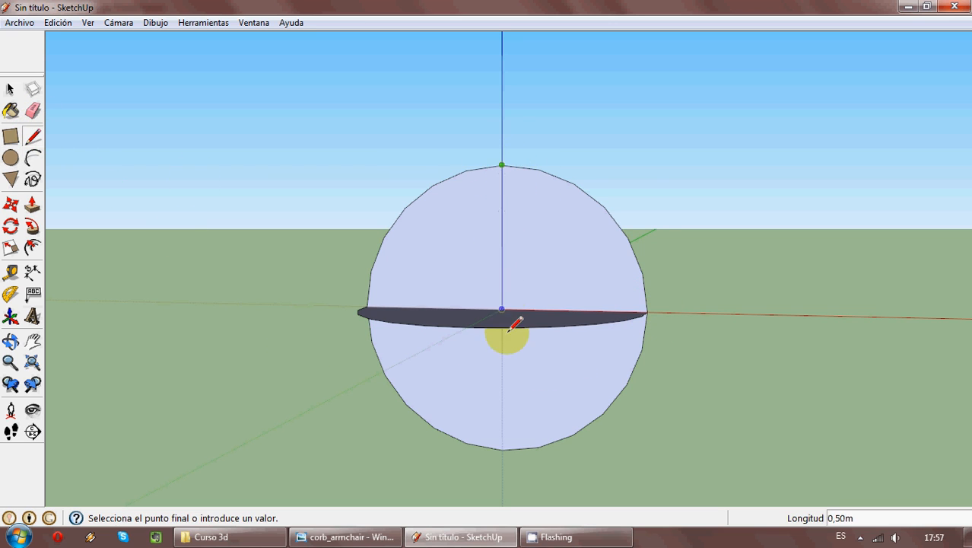
{"action": "left_click", "coordinate": [503, 449]}
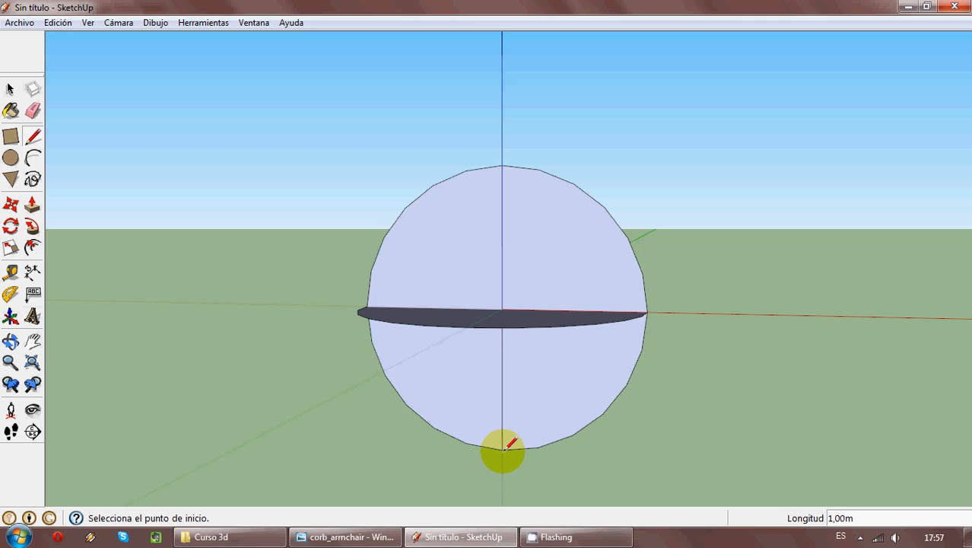
{"action": "left_click", "coordinate": [10, 89]}
{"action": "left_click", "coordinate": [441, 232]}
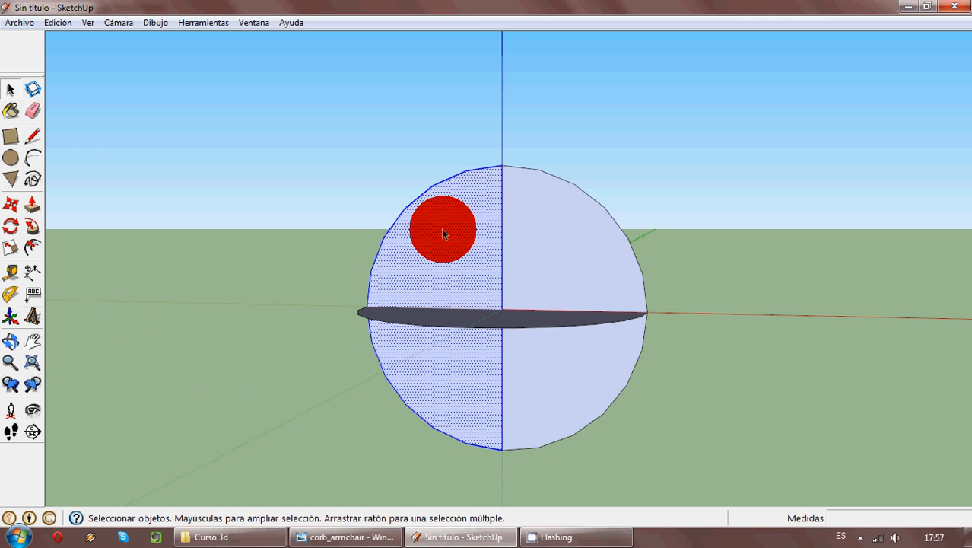
{"action": "key", "text": "Delete"}
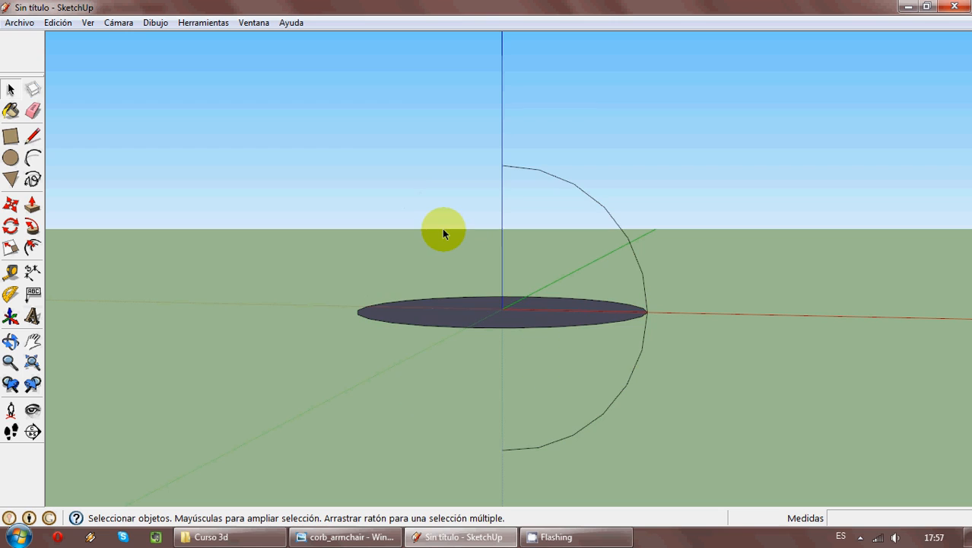
{"action": "key", "text": "ctrl+z"}
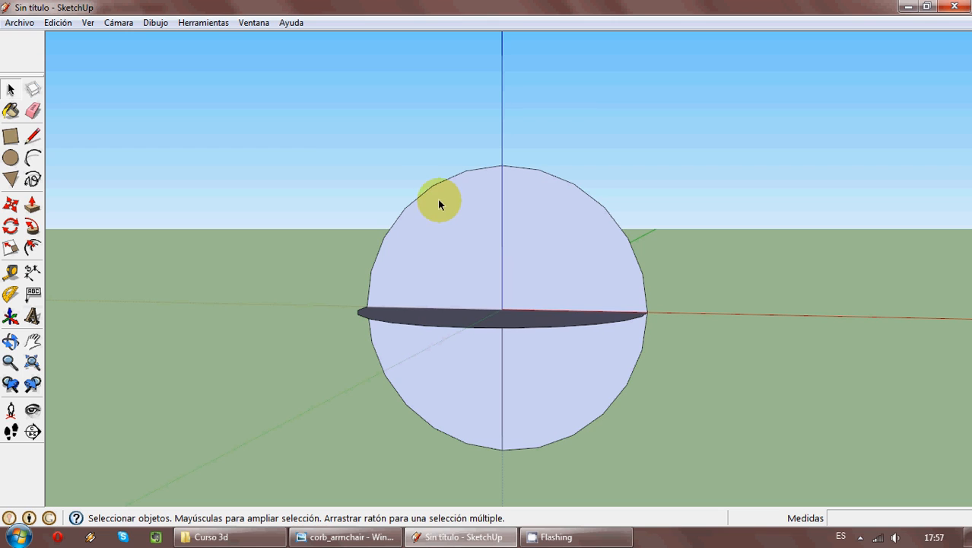
- Delete the vertical circle's half face and its arc on the negative side of the red axis
{"action": "left_click", "coordinate": [439, 204]}
{"action": "key", "text": "Delete"}
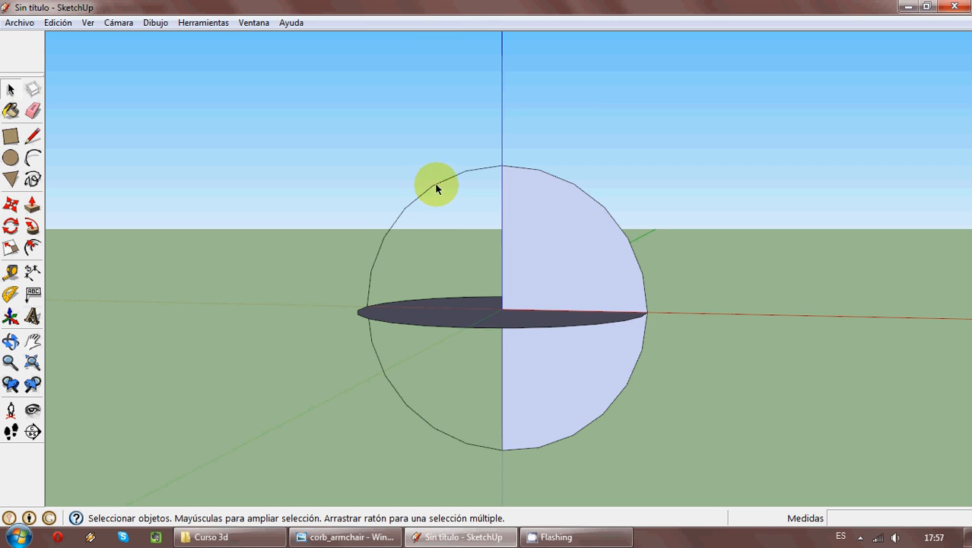
{"action": "left_click", "coordinate": [437, 187]}
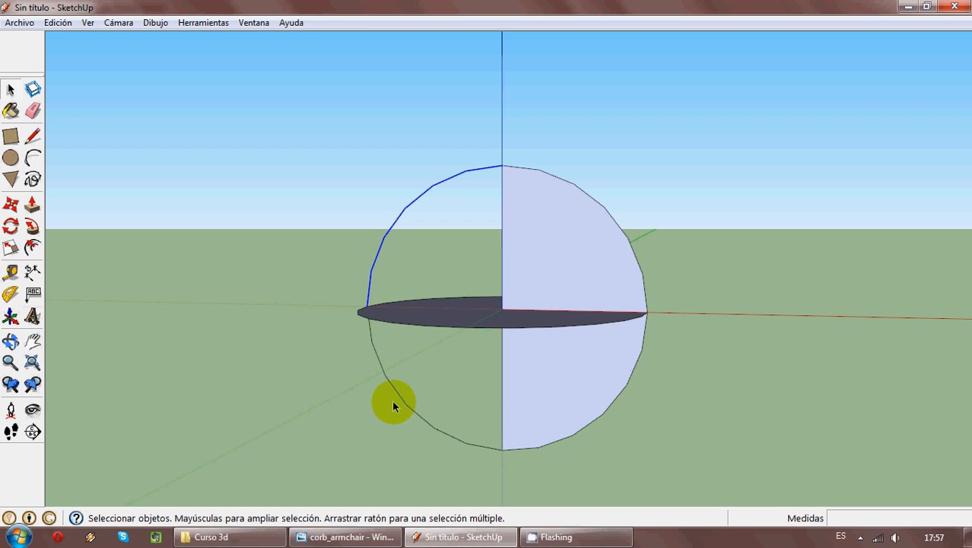
{"action": "key", "text": "Delete"}
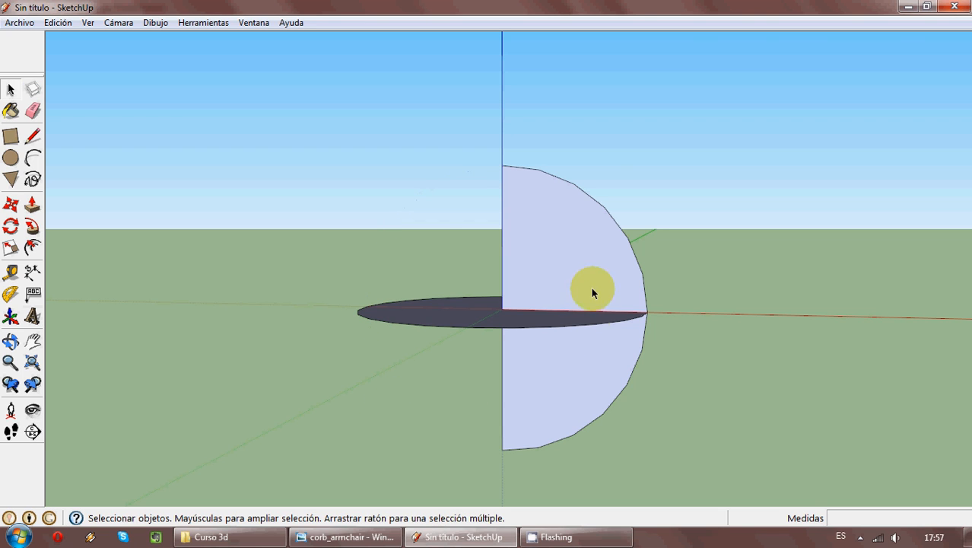
- Sweep the vertical semicircle around the edge of the horizontal circle with Follow Me to form a complete sphere
{"action": "middle_click_drag", "start_coordinate": [591, 287], "coordinate": [908, 478]}
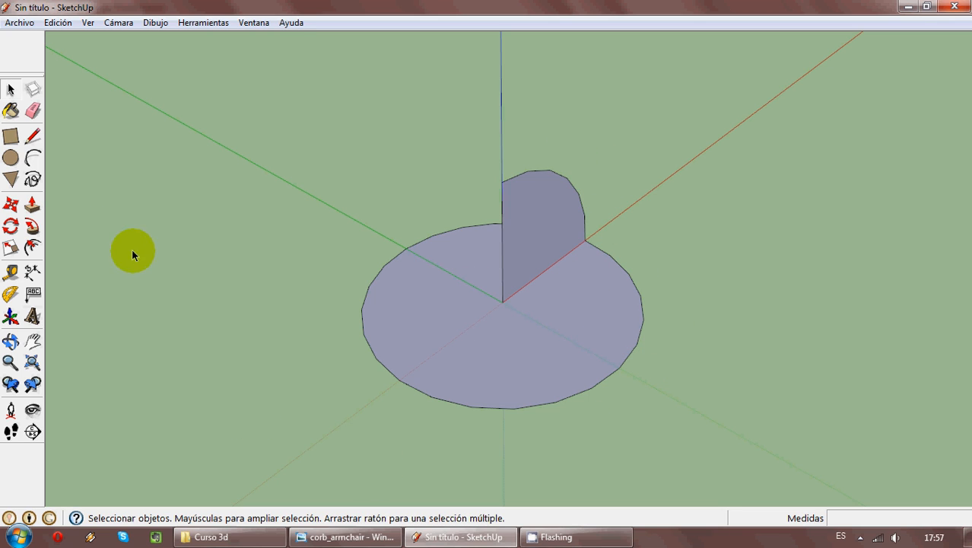
{"action": "left_click", "coordinate": [34, 229]}
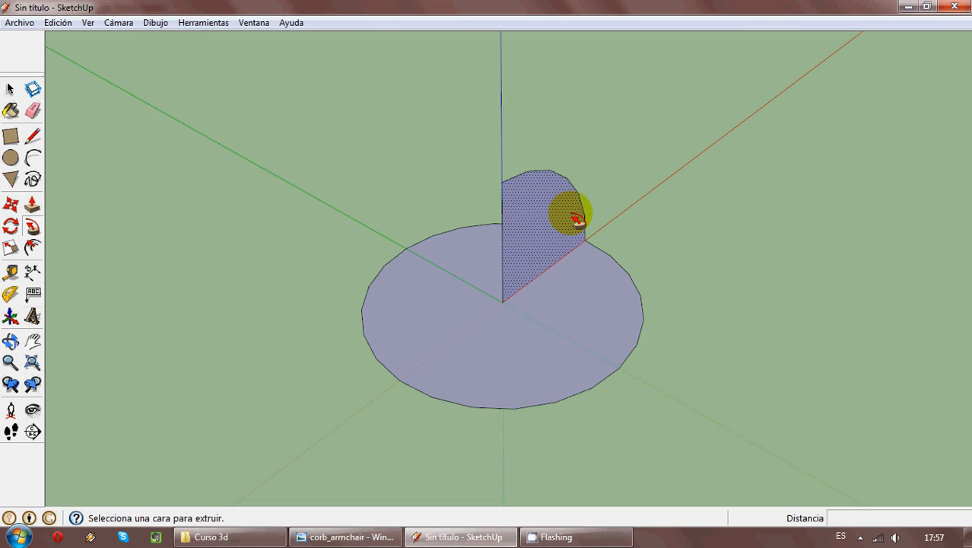
{"action": "middle_click_drag", "start_coordinate": [578, 218], "coordinate": [508, 284]}
{"action": "left_click_drag", "start_coordinate": [549, 232], "coordinate": [510, 261]}
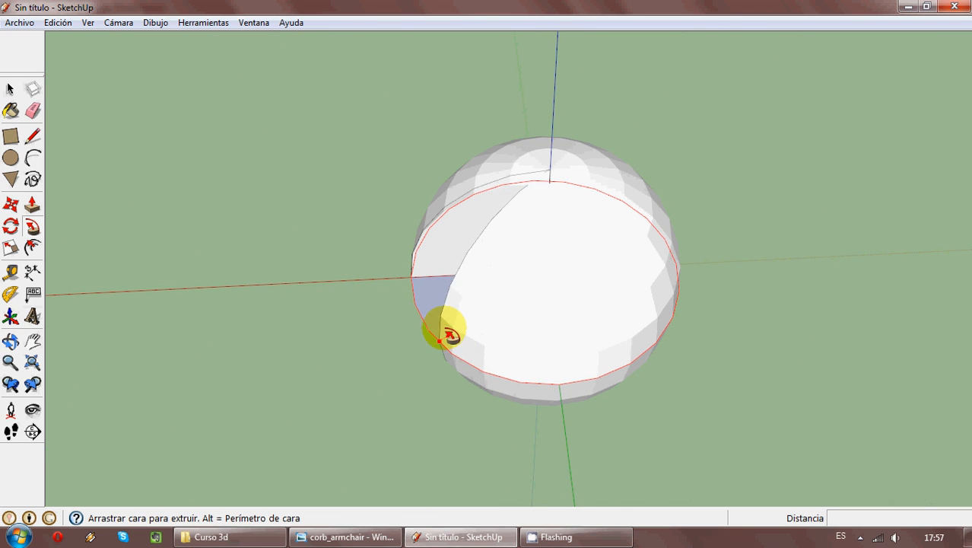
{"action": "left_click_drag", "start_coordinate": [451, 335], "coordinate": [419, 292]}
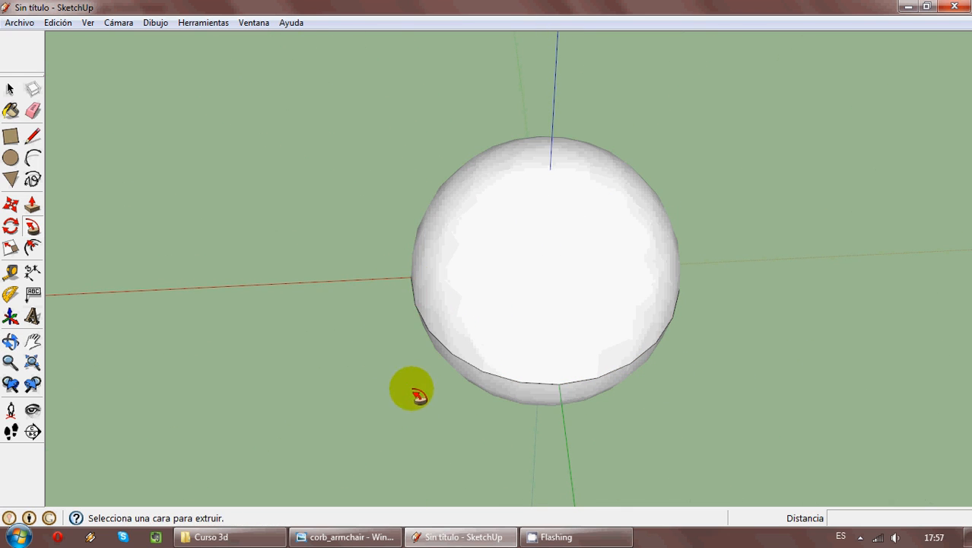
{"action": "middle_click_drag", "start_coordinate": [412, 391], "coordinate": [180, 378]}
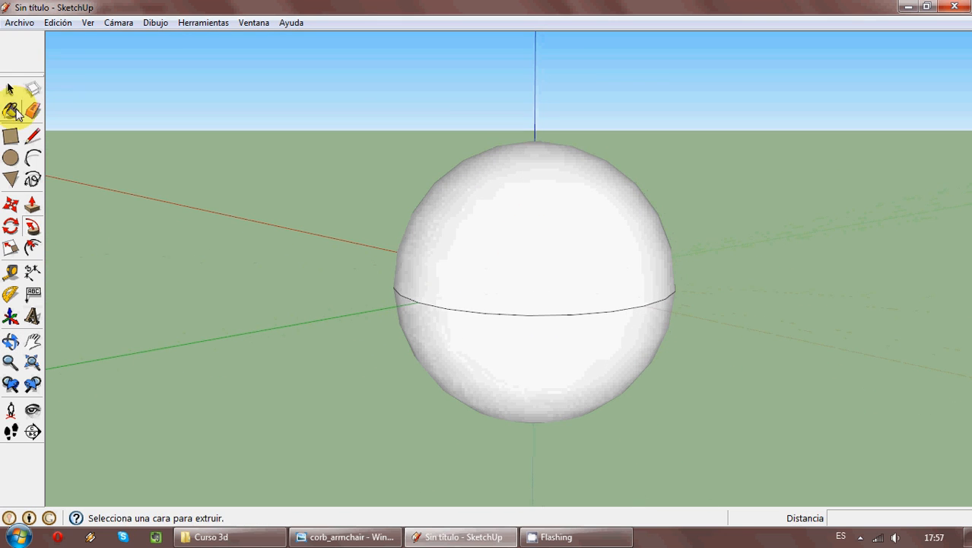
- Select the whole sphere and turn it into a component named "Esfera", replacing the selected geometry
{"action": "left_click", "coordinate": [11, 91]}
{"action": "scroll", "coordinate": [302, 215], "scroll_direction": "down", "scroll_amount": 4}
{"action": "middle_click_drag", "start_coordinate": [409, 265], "coordinate": [614, 386]}
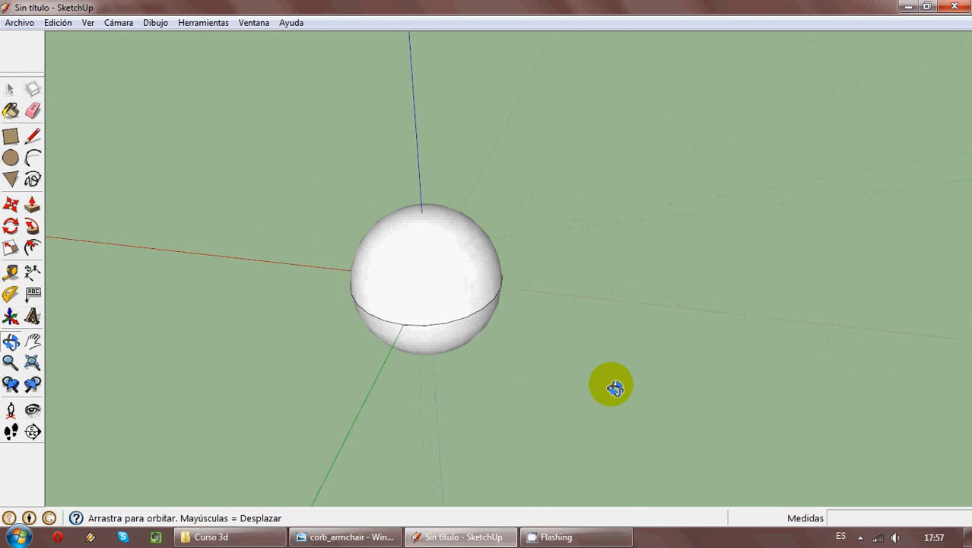
{"action": "left_click_drag", "start_coordinate": [196, 115], "coordinate": [652, 466]}
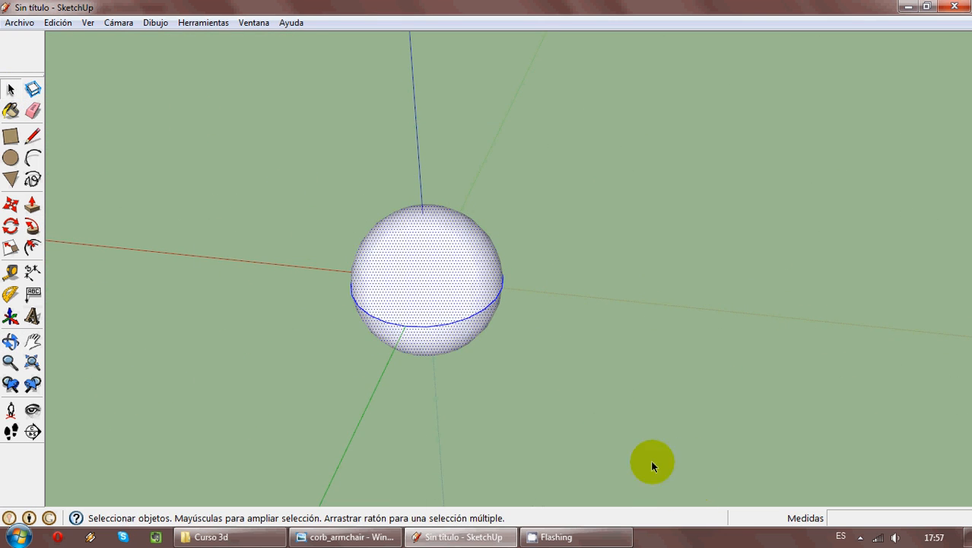
{"action": "right_click", "coordinate": [470, 290]}
{"action": "left_click", "coordinate": [499, 145]}
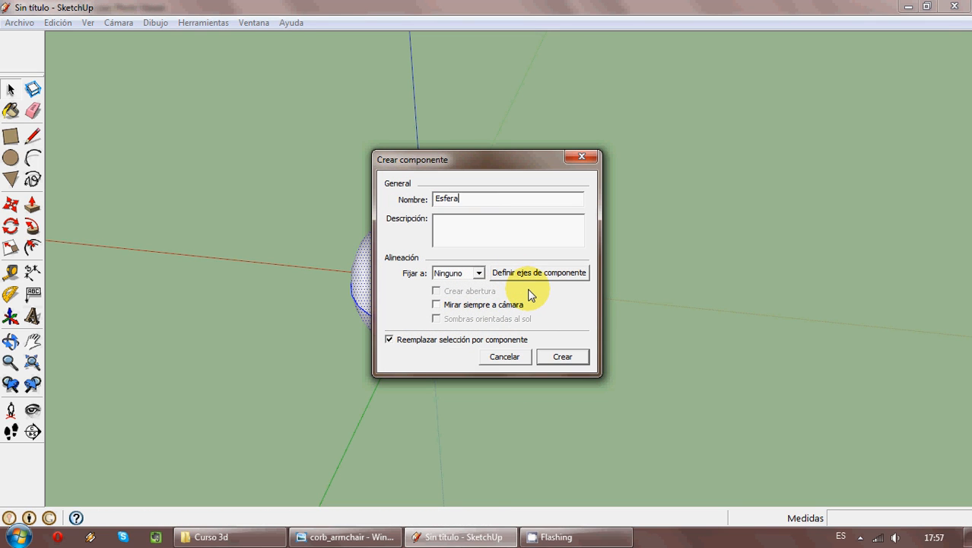
{"action": "left_click", "coordinate": [562, 358]}
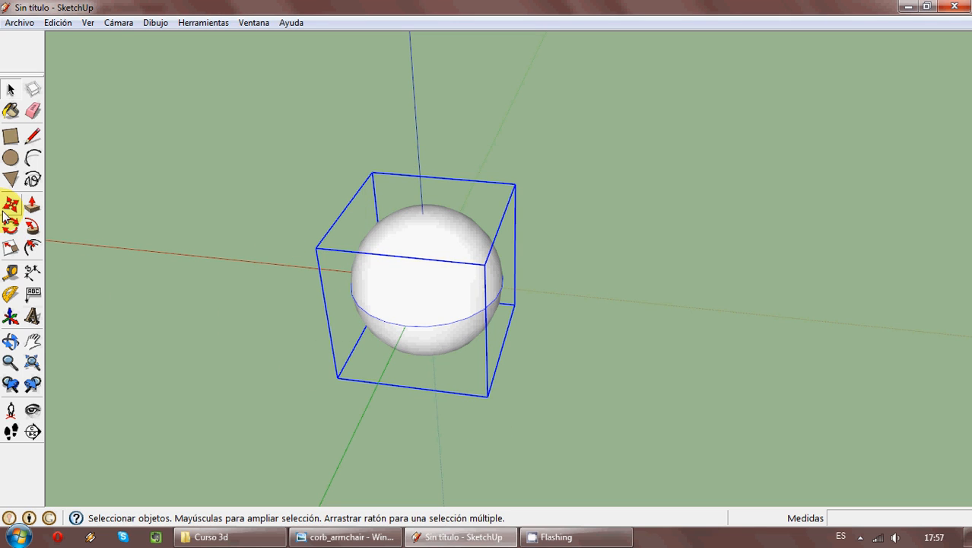
- Try scaling the Esfera component uniformly by 0.5 from its opposite corner, and undo the scaling
{"action": "left_click", "coordinate": [11, 249]}
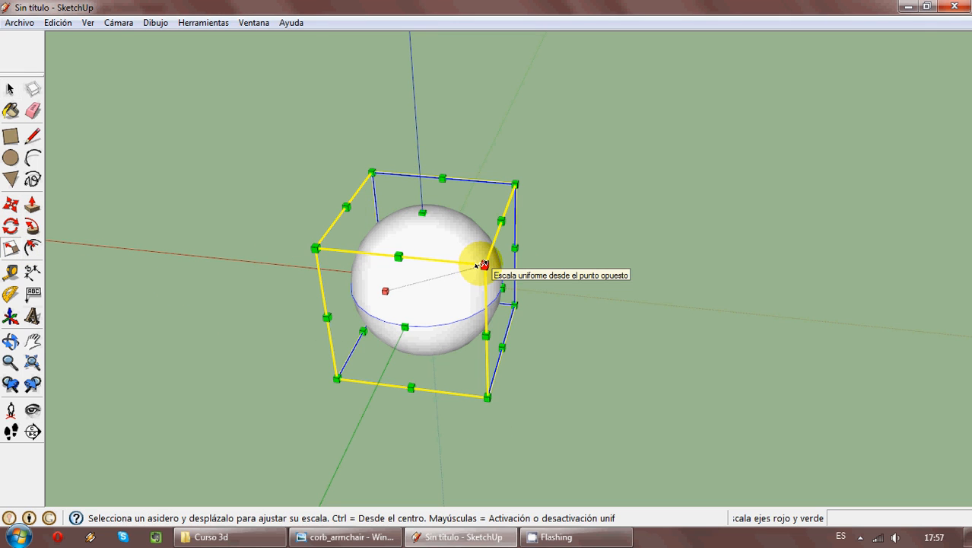
{"action": "left_click_drag", "start_coordinate": [482, 263], "coordinate": [509, 314]}
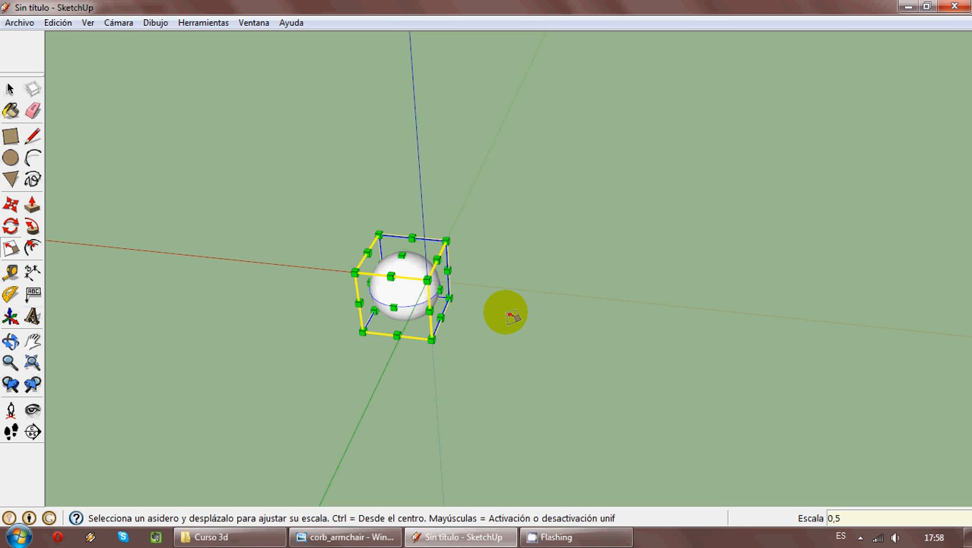
{"action": "key", "text": "ctrl+z"}
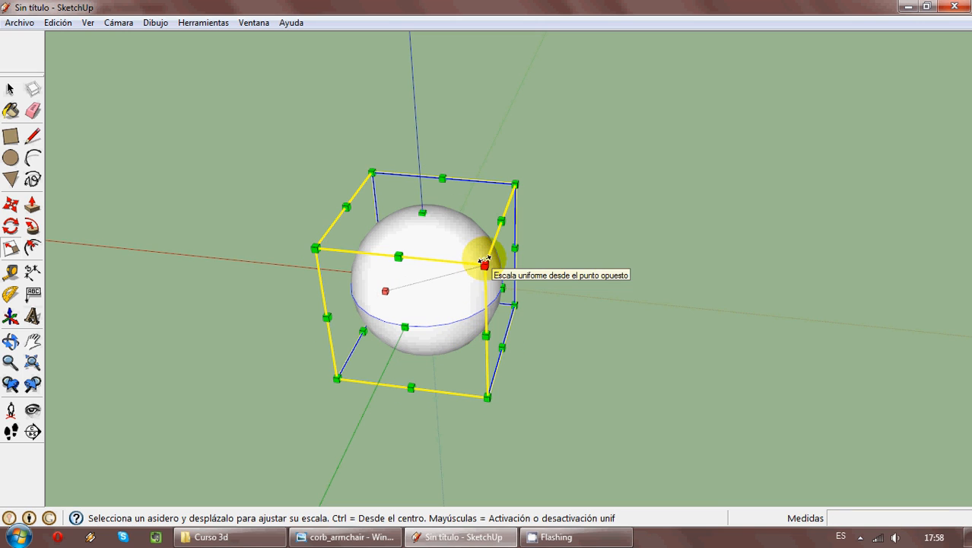
- Scale the Esfera component down uniformly about its opposite corner and clear the selection
{"action": "left_click_drag", "start_coordinate": [486, 264], "coordinate": [503, 287]}
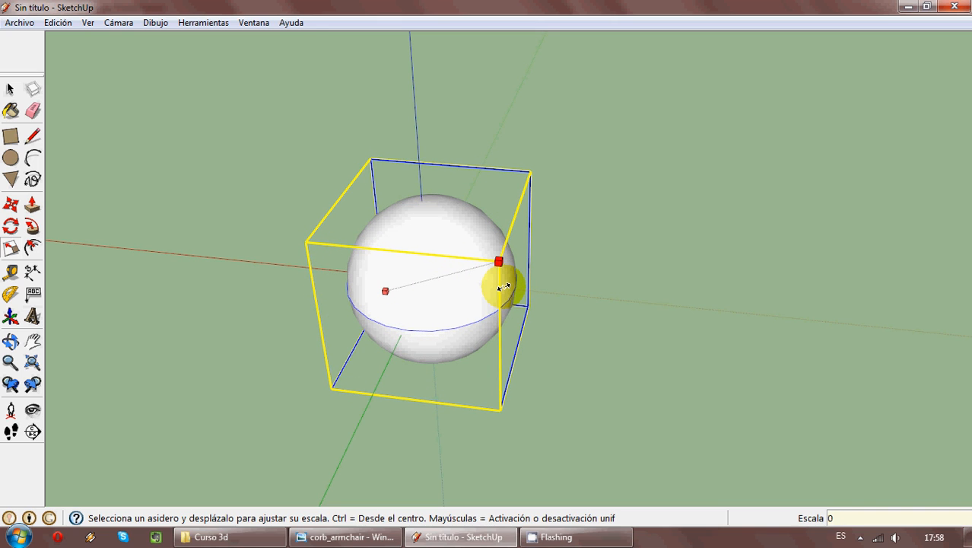
{"action": "key", "text": "Return"}
{"action": "scroll", "coordinate": [369, 288], "scroll_direction": "up", "scroll_amount": 7}
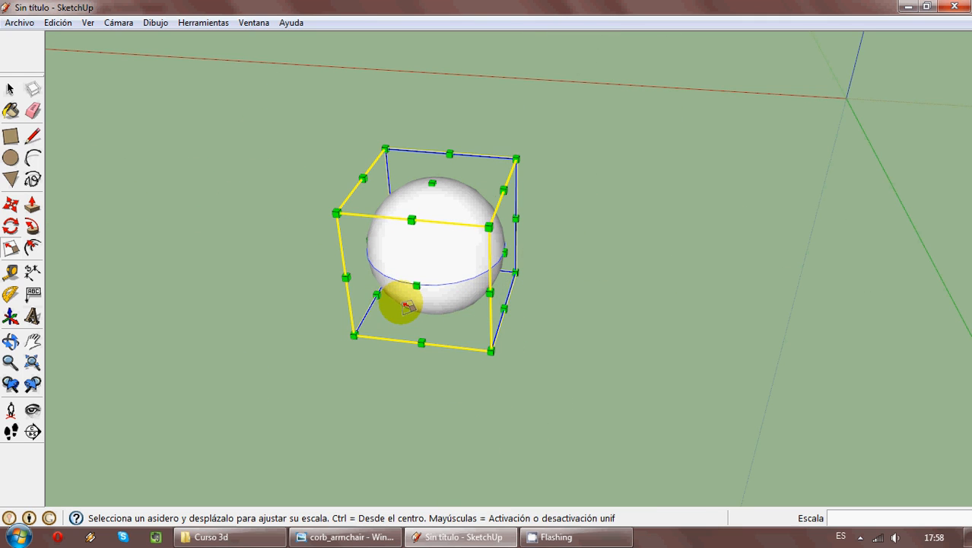
{"action": "left_click", "coordinate": [10, 90]}
{"action": "left_click", "coordinate": [312, 304]}
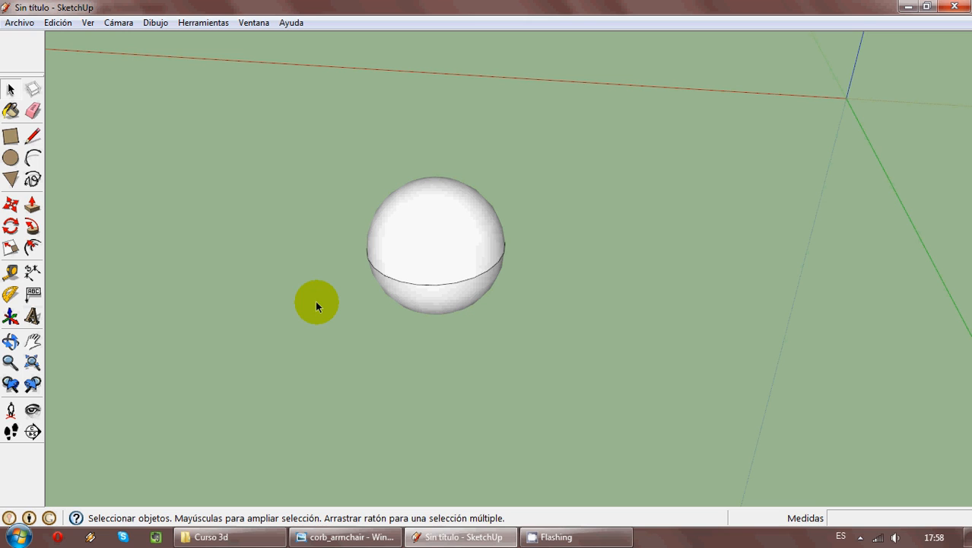
- Delete the scaled Esfera component from the model
{"action": "scroll", "coordinate": [318, 287], "scroll_direction": "down", "scroll_amount": 3}
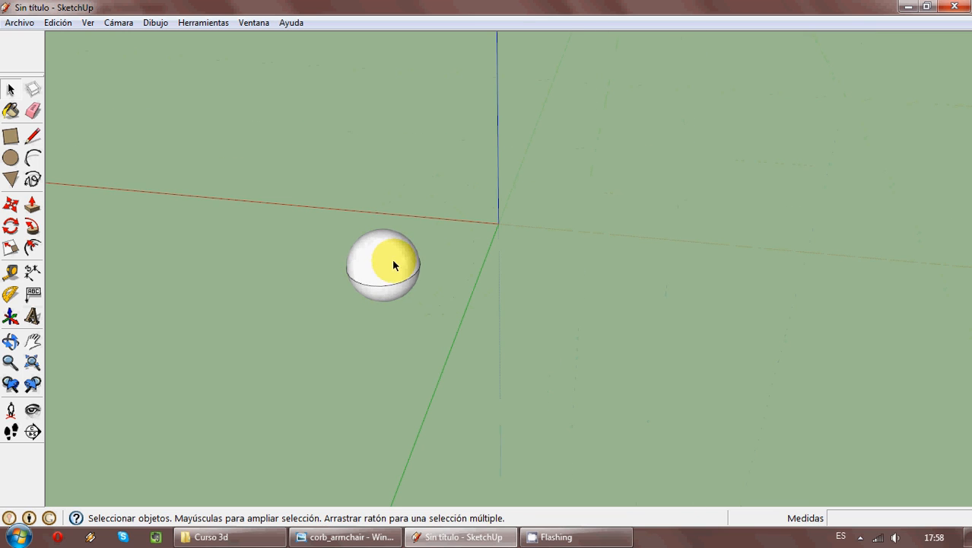
{"action": "left_click", "coordinate": [399, 263]}
{"action": "key", "text": "Delete"}
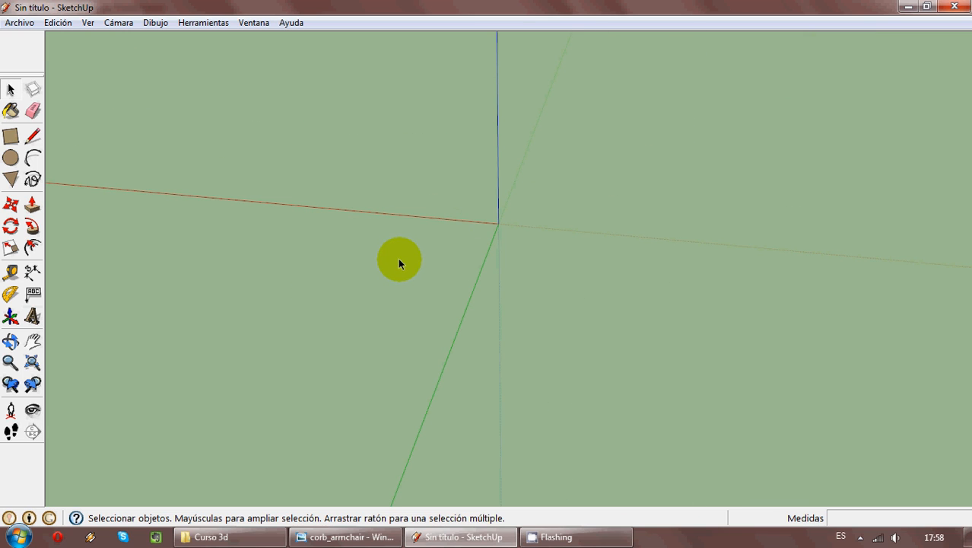